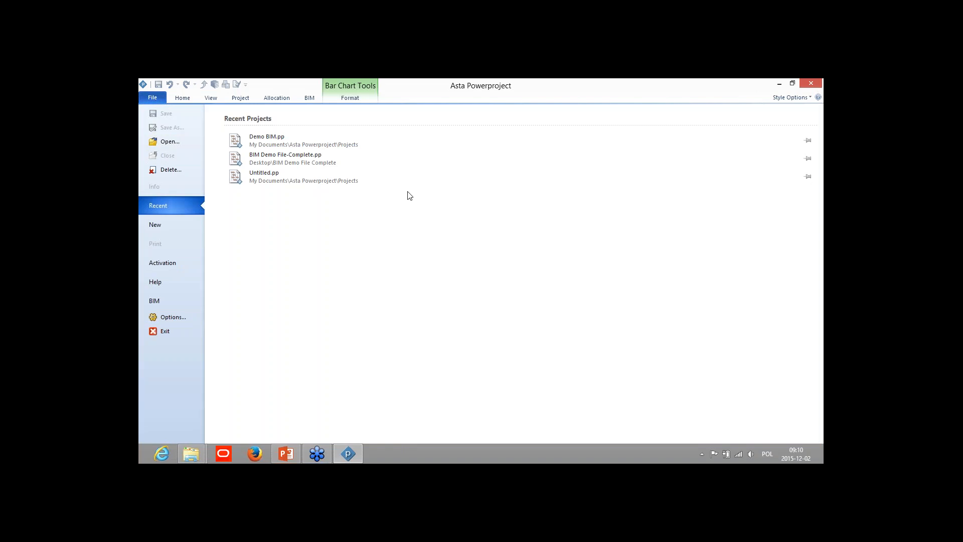
Step: Look over the Home, View, Project, Allocation, BIM and Format command sets while no project is open
{"action": "left_click", "coordinate": [183, 99]}
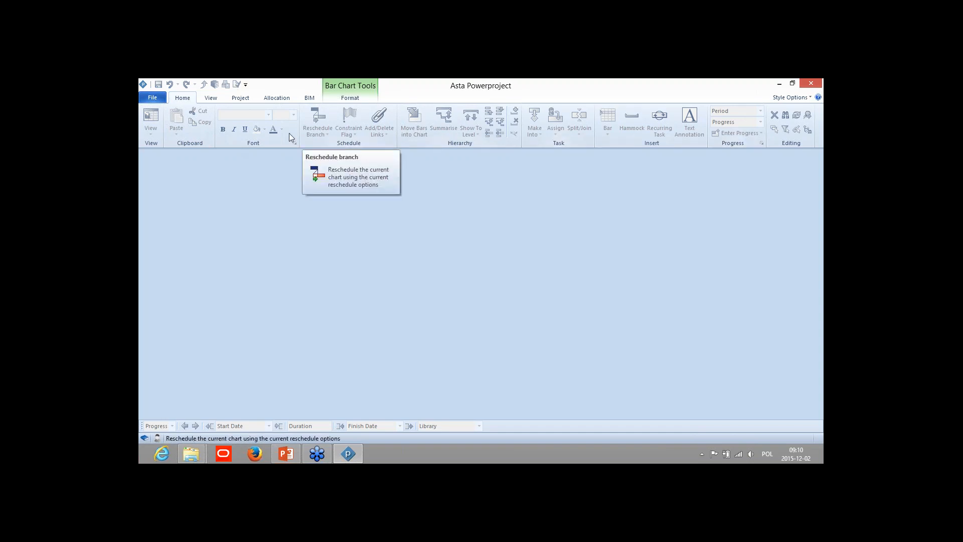
{"action": "left_click", "coordinate": [160, 99]}
{"action": "left_click", "coordinate": [179, 98]}
{"action": "left_click", "coordinate": [208, 98]}
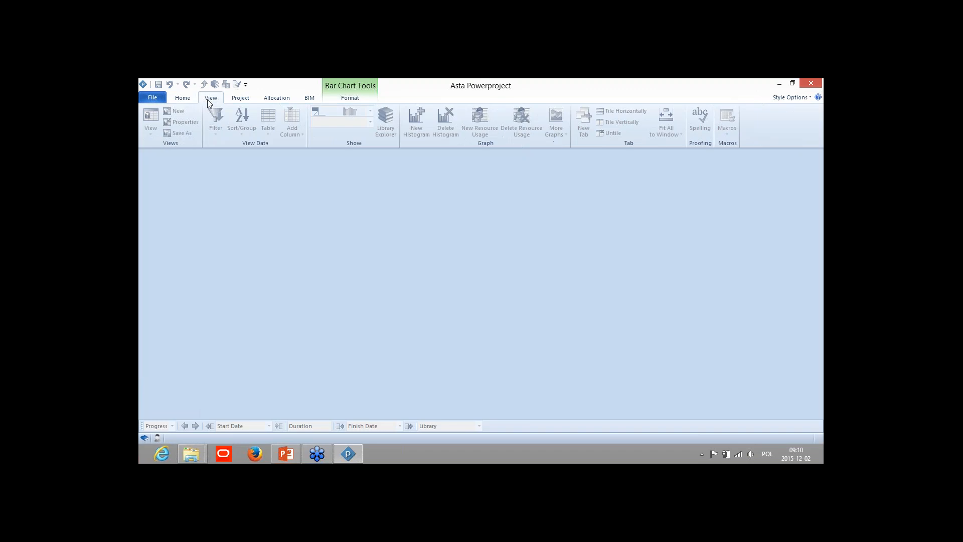
{"action": "left_click", "coordinate": [248, 98]}
{"action": "left_click", "coordinate": [281, 99]}
{"action": "left_click", "coordinate": [314, 99]}
{"action": "left_click", "coordinate": [344, 100]}
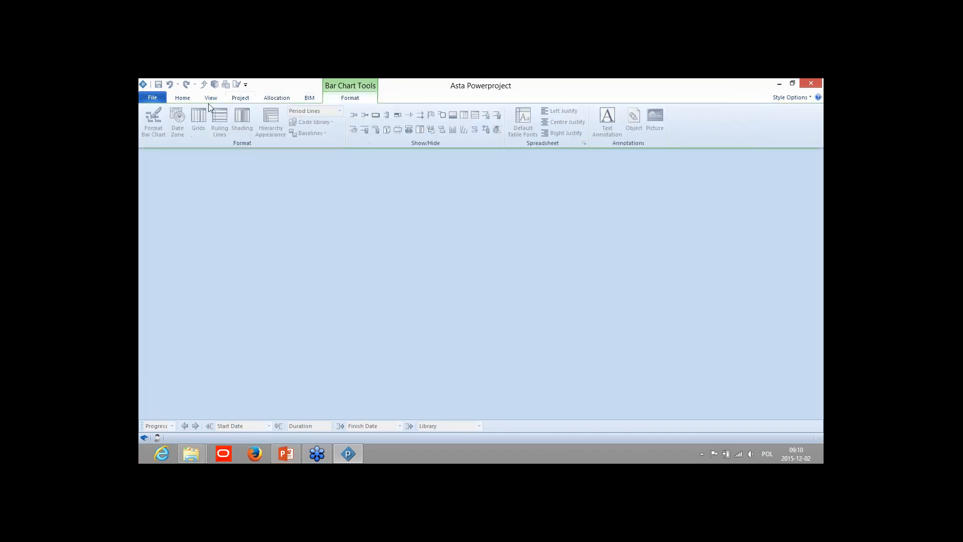
{"action": "left_click", "coordinate": [186, 99]}
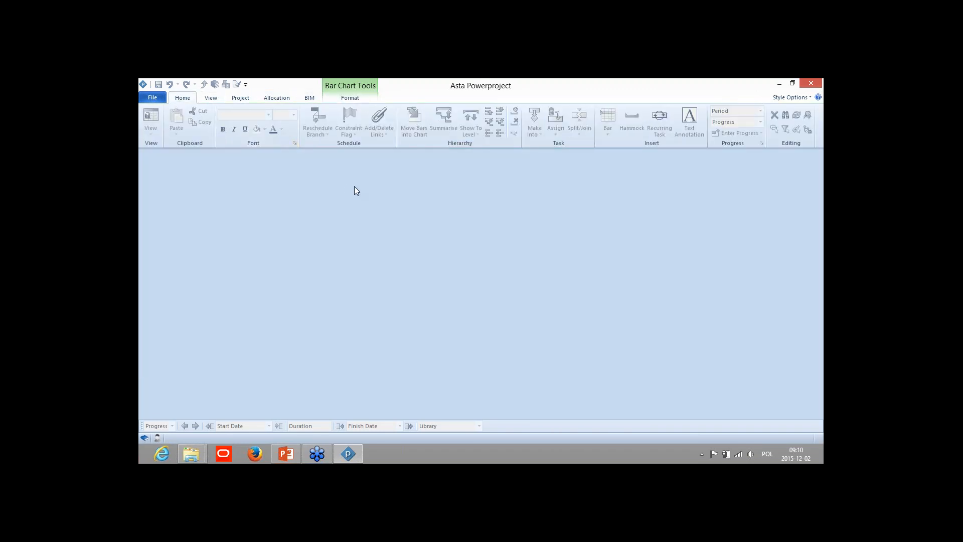
Step: Start setting up a new project based on the Construction Template
{"action": "left_click", "coordinate": [152, 98]}
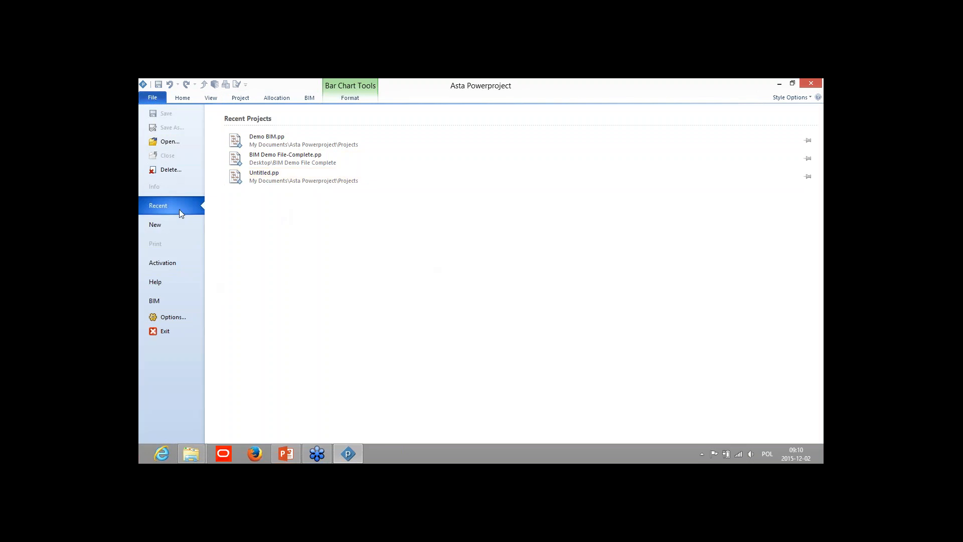
{"action": "left_click", "coordinate": [174, 224]}
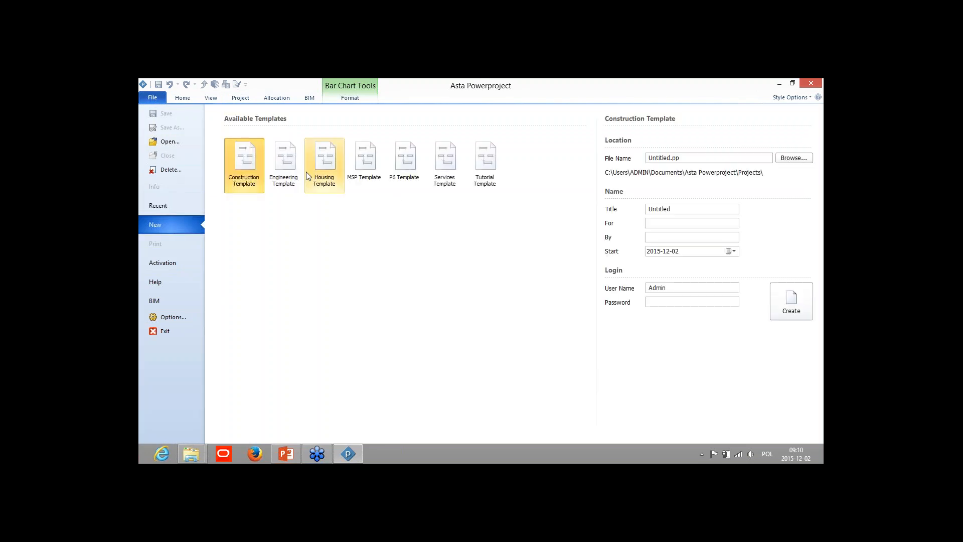
{"action": "left_click", "coordinate": [250, 188]}
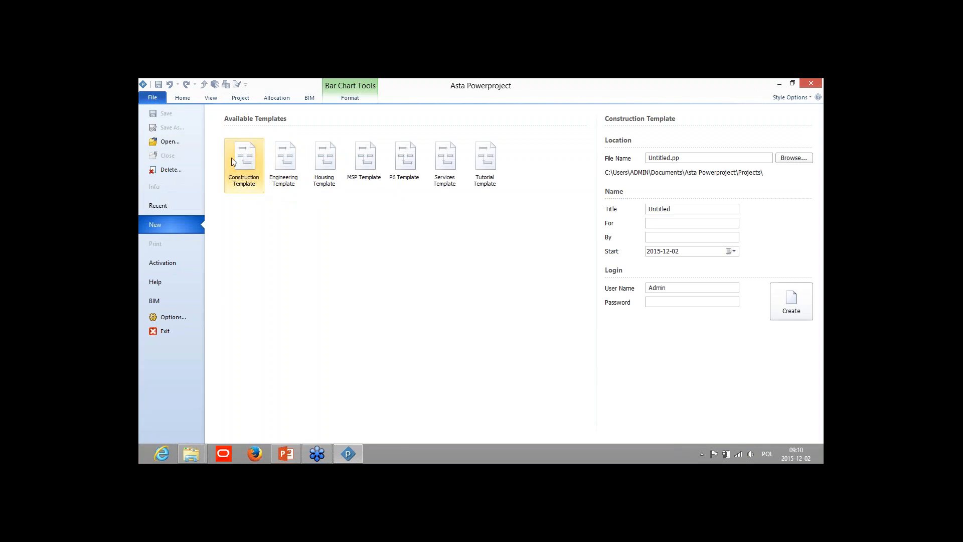
{"action": "left_click", "coordinate": [255, 169]}
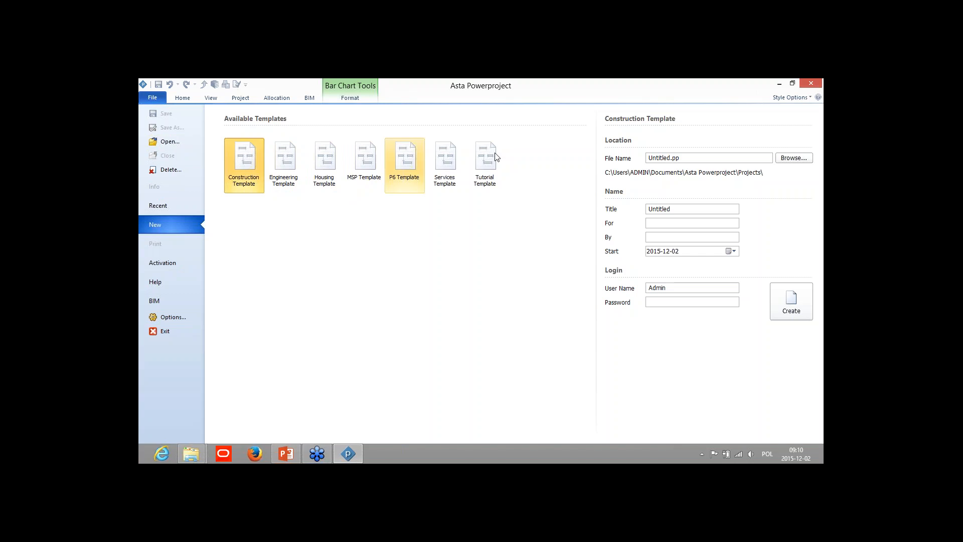
Step: Name the new project file Bim Demo.pp and create the project with the default title, start date and login
{"action": "left_click_drag", "start_coordinate": [670, 158], "coordinate": [650, 159]}
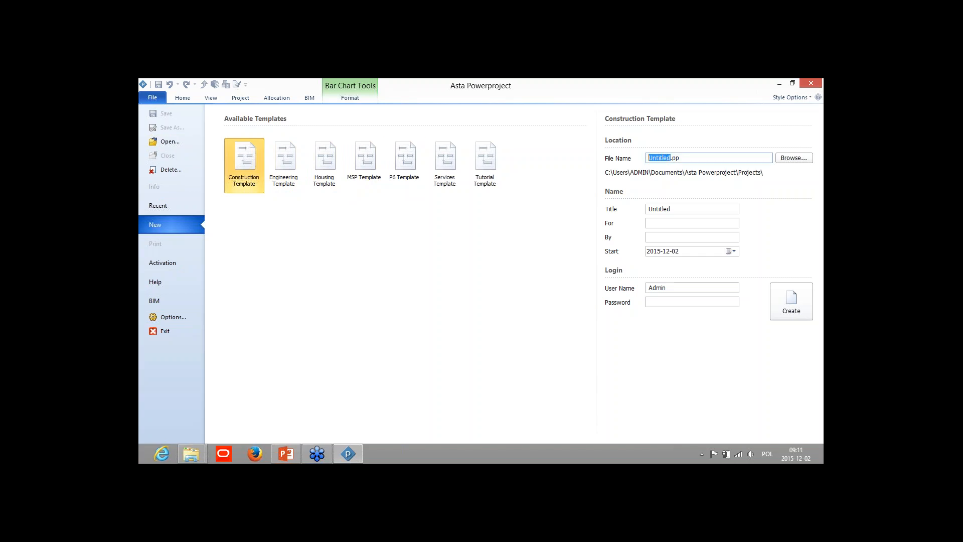
{"action": "key", "text": "BackSpace"}
{"action": "type", "text": "Bim Demo"}
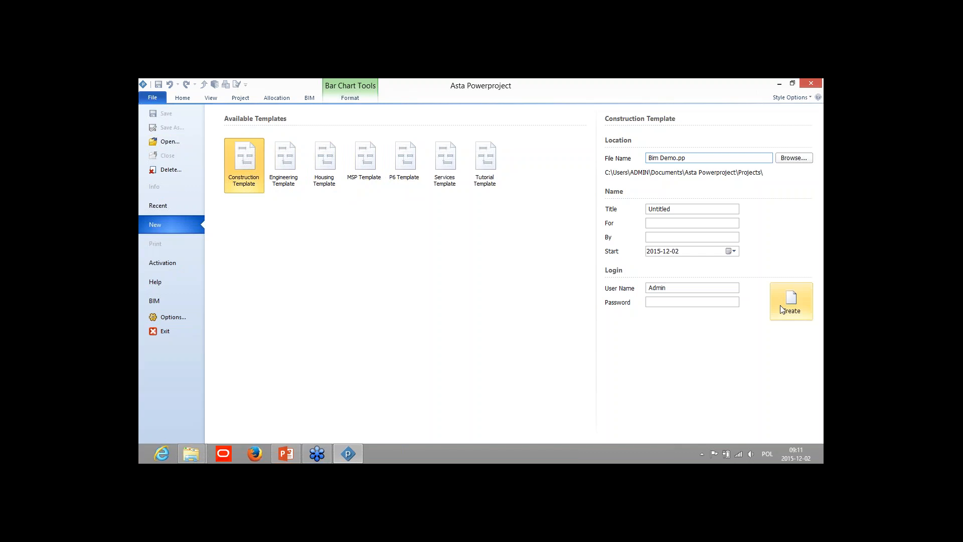
{"action": "left_click", "coordinate": [667, 241]}
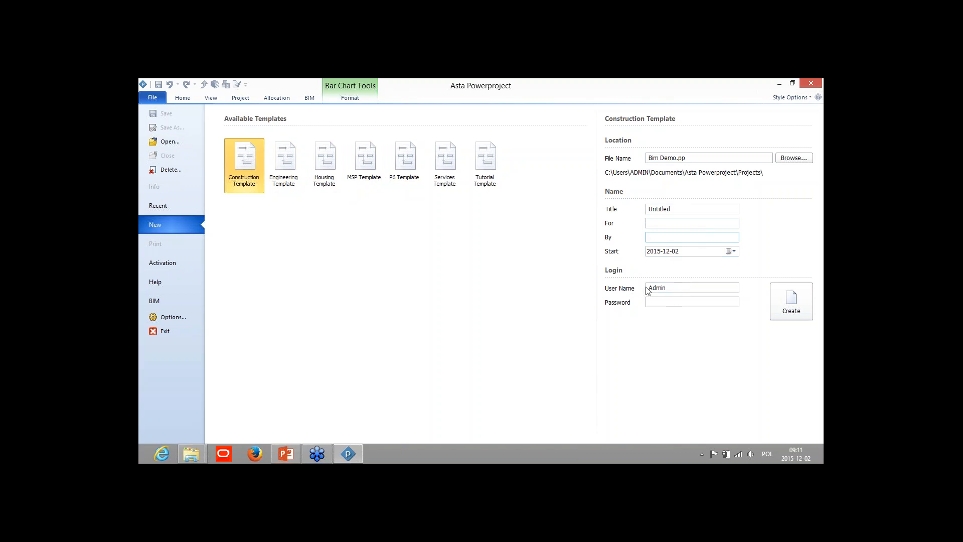
{"action": "left_click", "coordinate": [680, 288]}
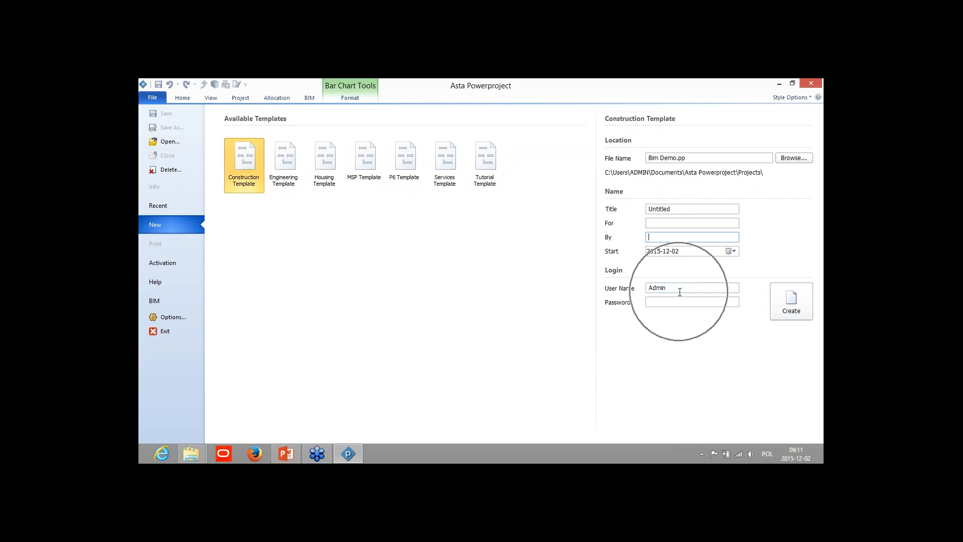
{"action": "left_click", "coordinate": [783, 299]}
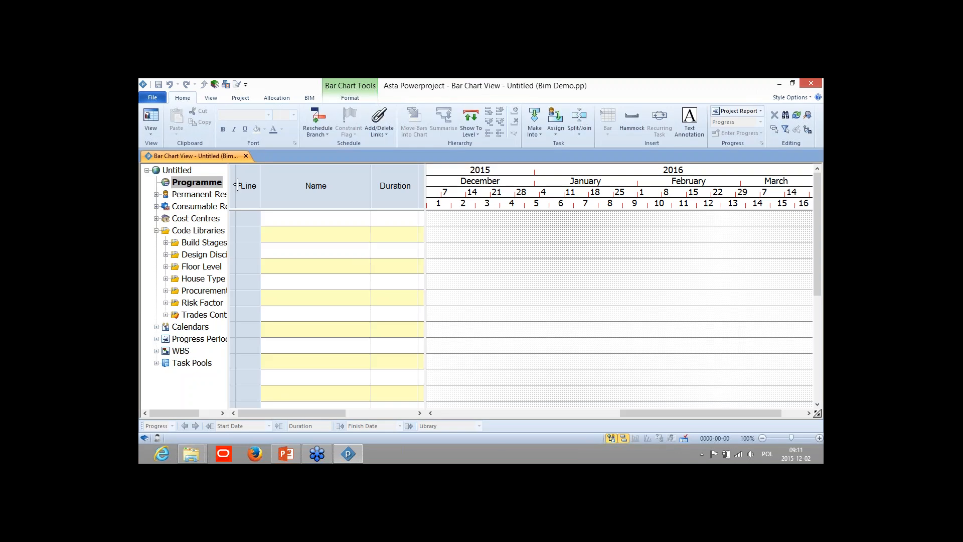
Step: Widen the project tree to fit its full entry names and the task table to include the Start column
{"action": "left_click_drag", "start_coordinate": [238, 185], "coordinate": [268, 185]}
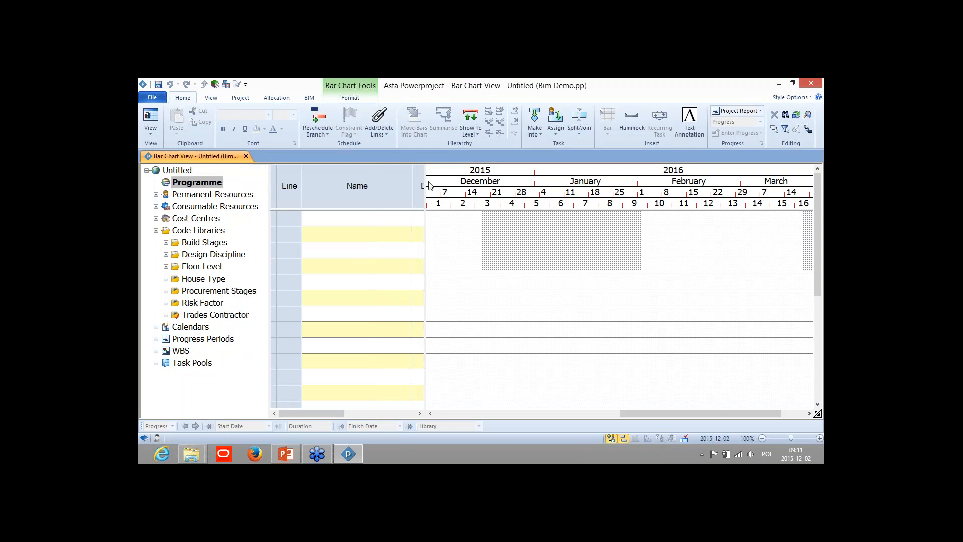
{"action": "left_click_drag", "start_coordinate": [425, 184], "coordinate": [531, 181]}
Step: Review the command sets available for the open project, including the BIM commands, and return to the Home commands
{"action": "left_click", "coordinate": [214, 99]}
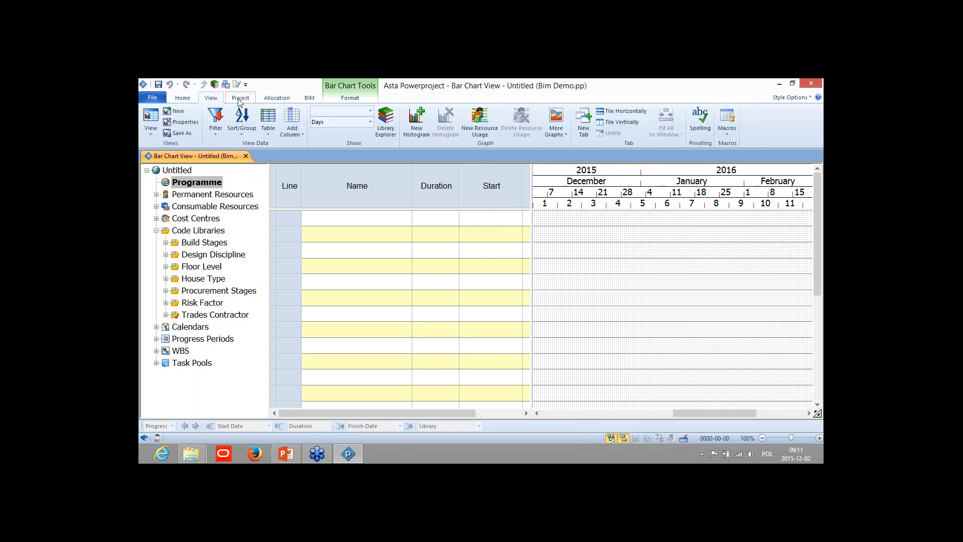
{"action": "left_click", "coordinate": [240, 100]}
{"action": "left_click", "coordinate": [276, 100]}
{"action": "left_click", "coordinate": [310, 100]}
{"action": "left_click", "coordinate": [350, 99]}
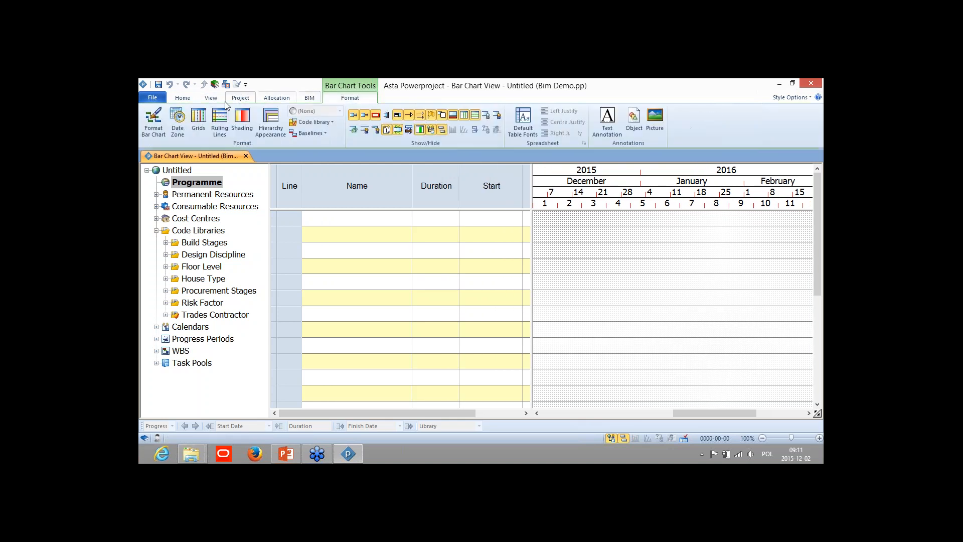
{"action": "left_click", "coordinate": [194, 100]}
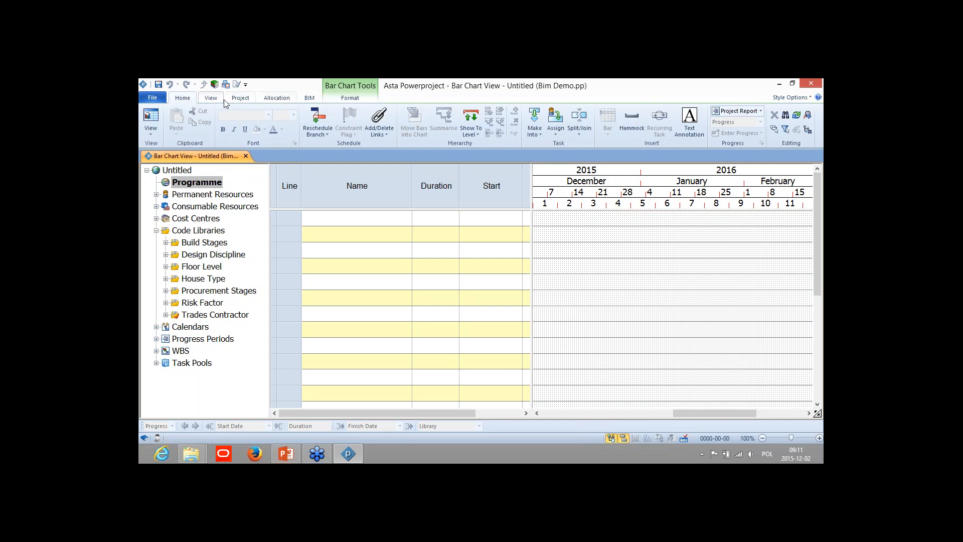
{"action": "left_click", "coordinate": [308, 100]}
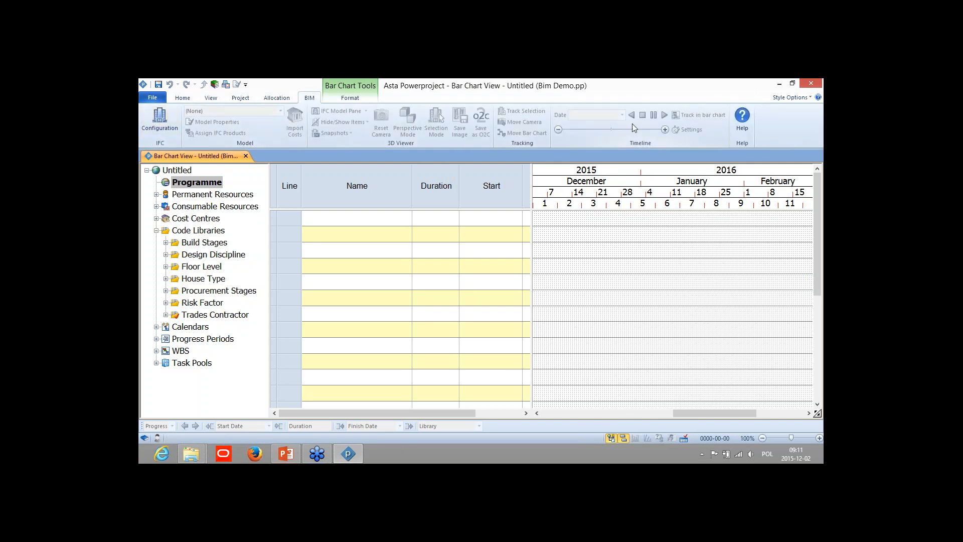
{"action": "left_click", "coordinate": [187, 100]}
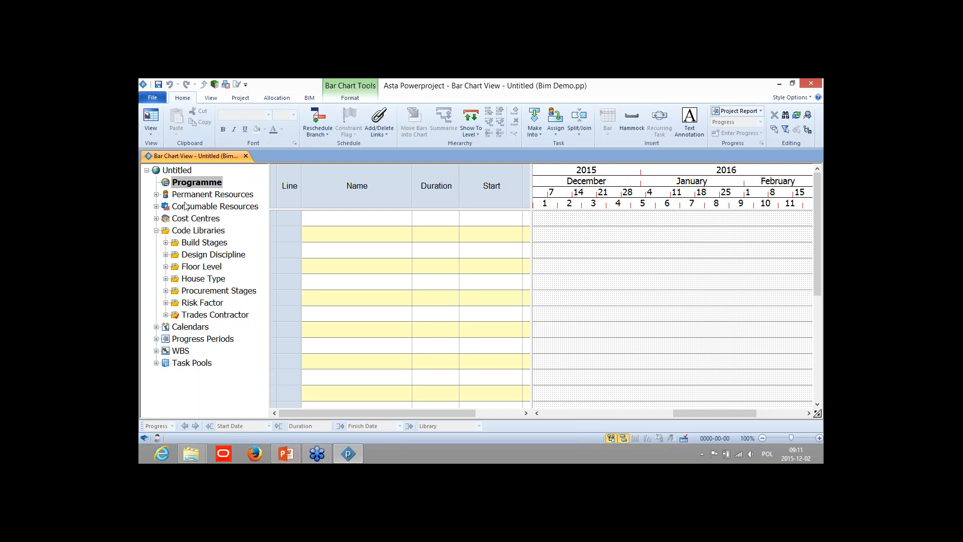
Step: Examine the Permanent Resources, Services Engineers, Consumable Resources and Cost Centres branches of the project tree, and collapse them again
{"action": "left_click", "coordinate": [156, 194]}
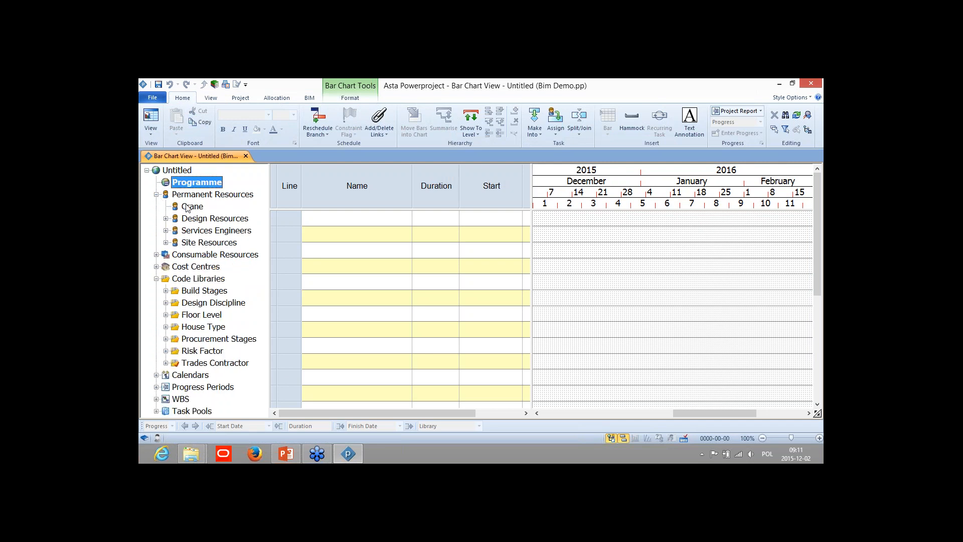
{"action": "left_click", "coordinate": [156, 254]}
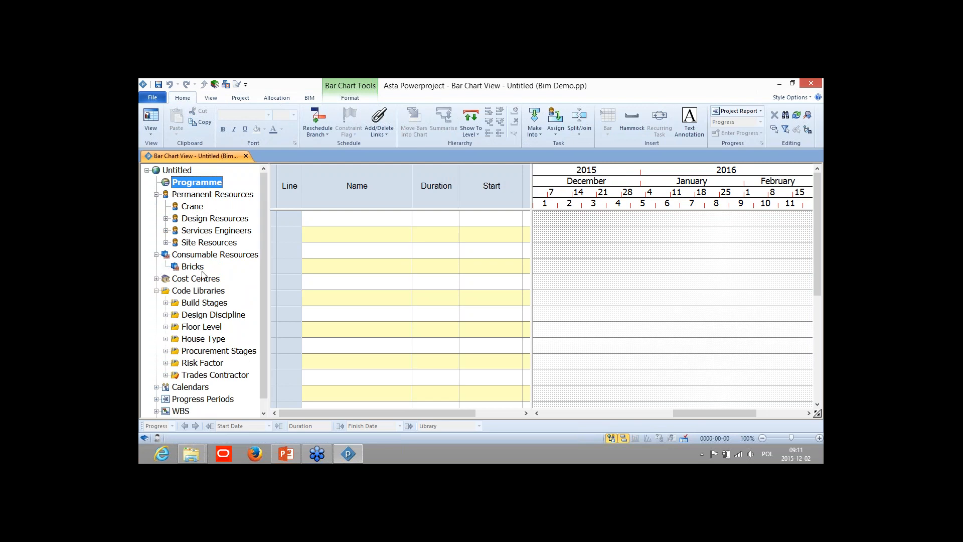
{"action": "left_click", "coordinate": [156, 278]}
{"action": "scroll", "coordinate": [208, 321], "scroll_direction": "down", "scroll_amount": 2}
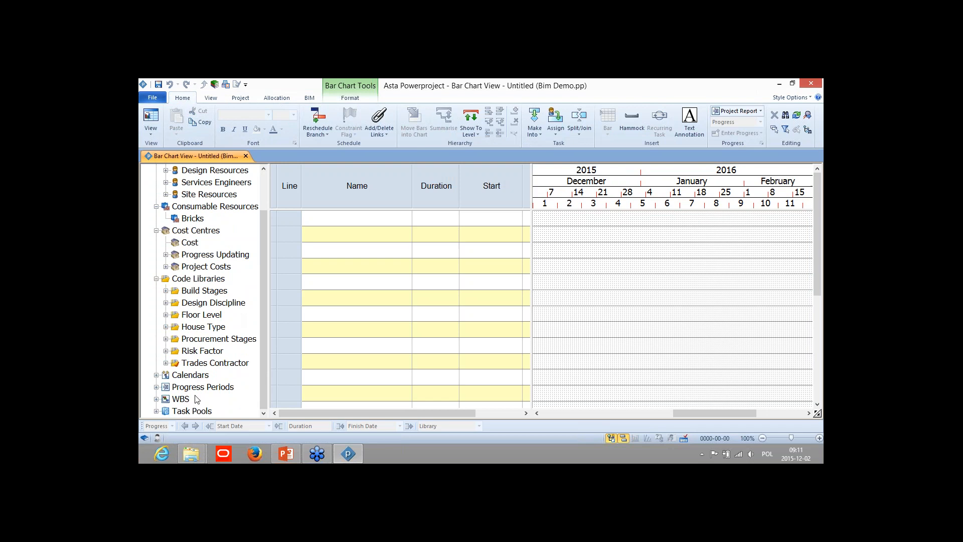
{"action": "scroll", "coordinate": [218, 366], "scroll_direction": "up", "scroll_amount": 2}
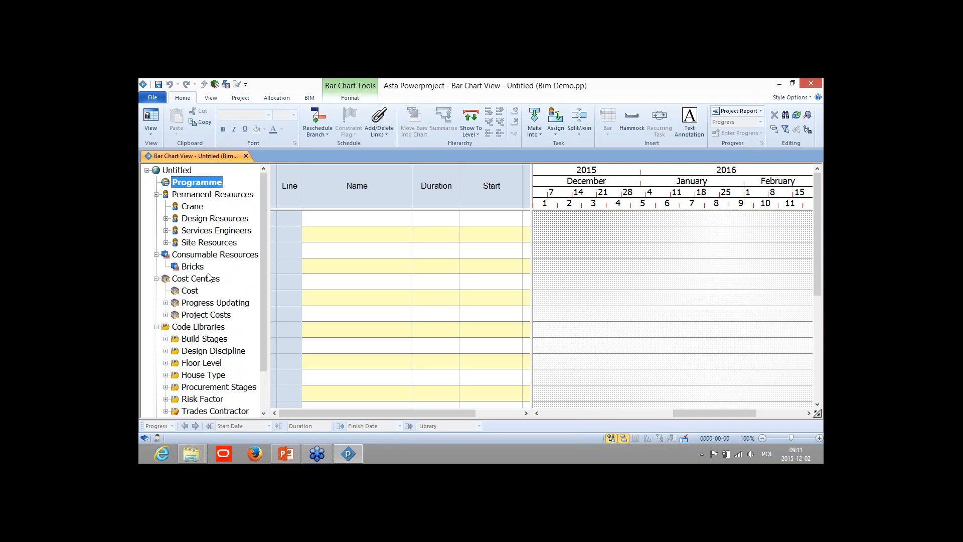
{"action": "left_click", "coordinate": [196, 230]}
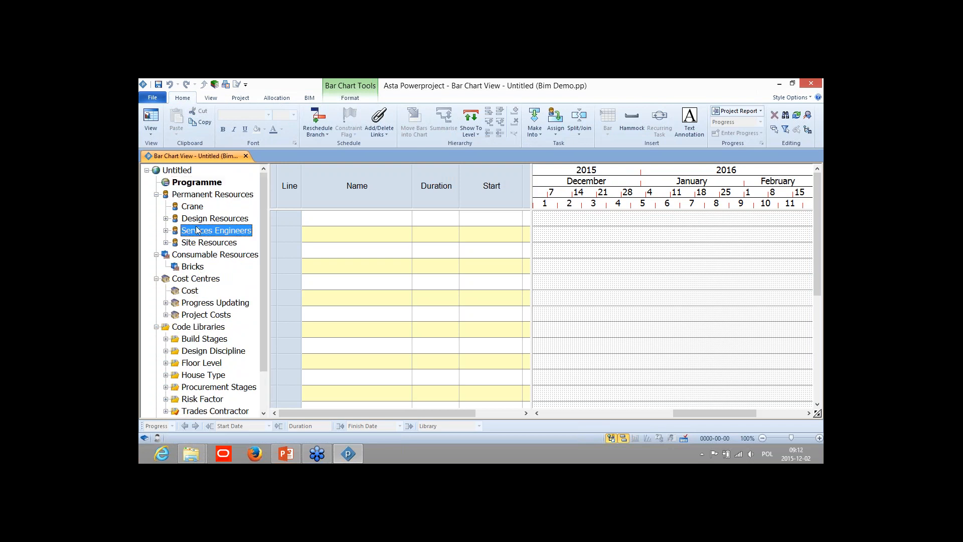
{"action": "left_click", "coordinate": [166, 231]}
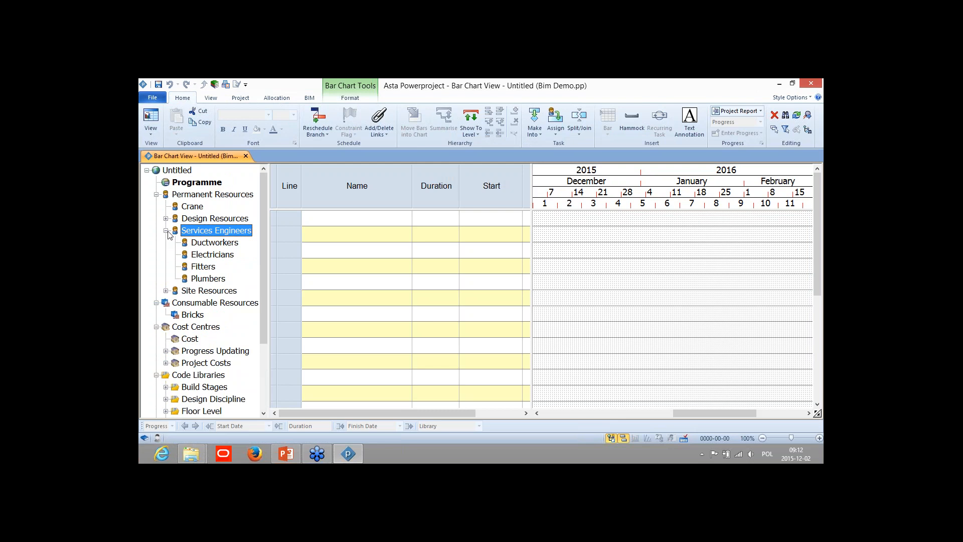
{"action": "left_click", "coordinate": [166, 231]}
{"action": "left_click", "coordinate": [156, 194]}
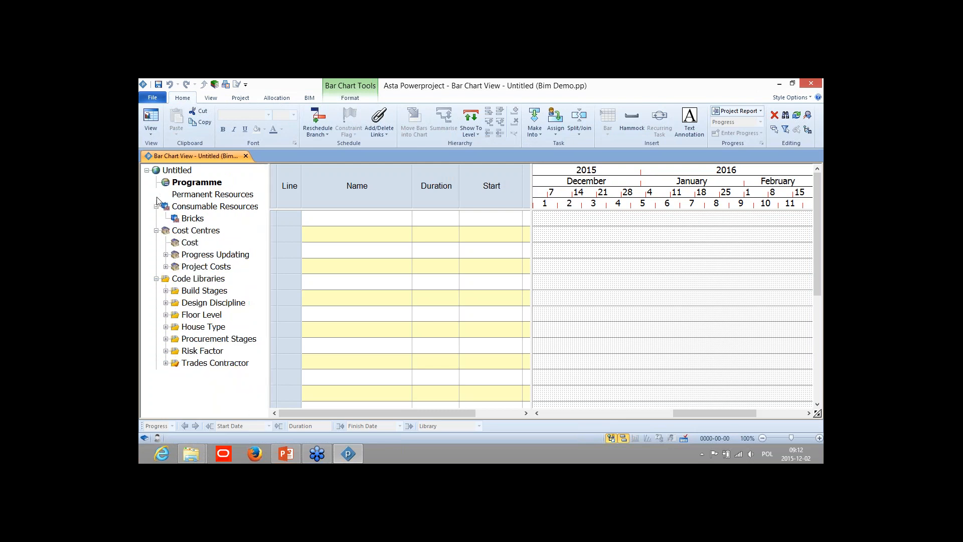
{"action": "left_click", "coordinate": [156, 206]}
{"action": "left_click", "coordinate": [156, 218]}
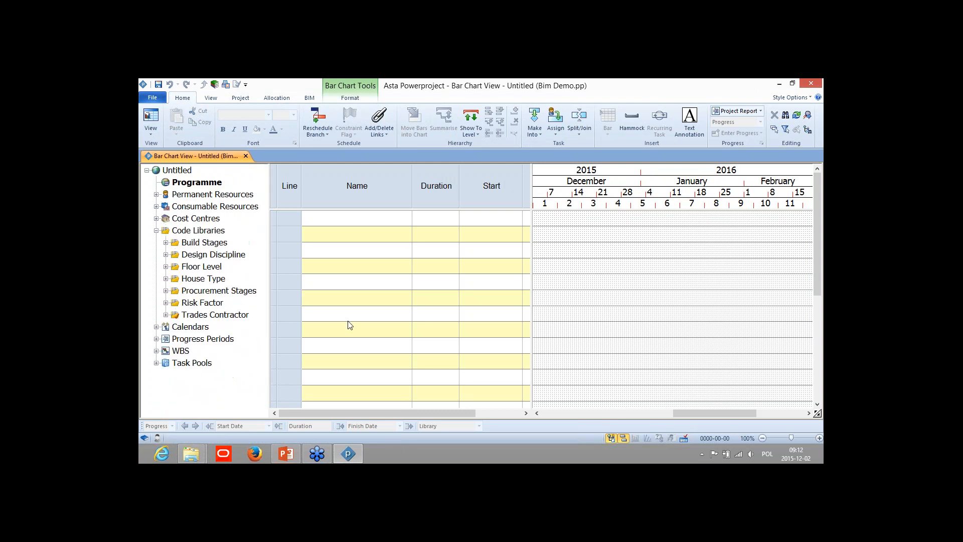
Step: Extend the task table to include the Finish column and go over the Name, Duration, Start and Finish columns
{"action": "left_click_drag", "start_coordinate": [537, 174], "coordinate": [579, 174]}
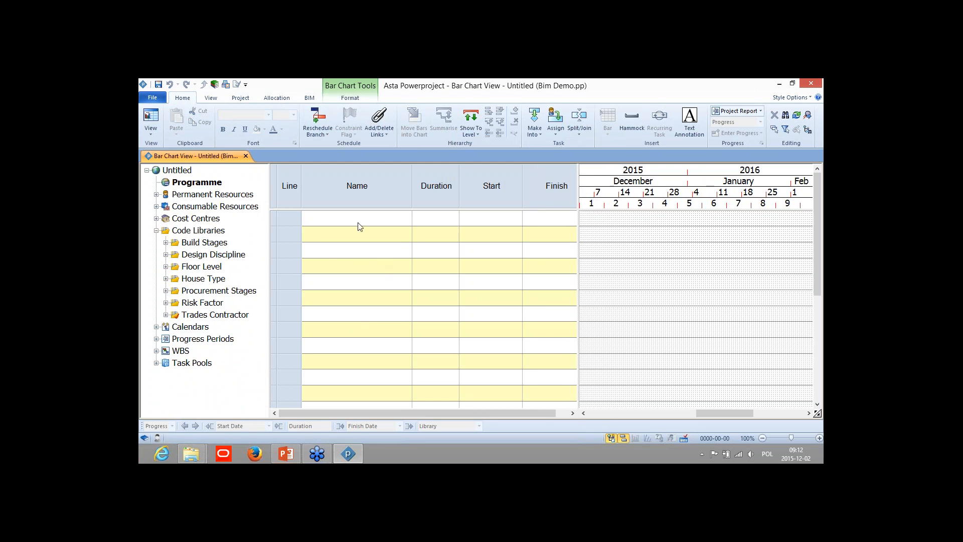
{"action": "left_click", "coordinate": [356, 186]}
{"action": "left_click", "coordinate": [436, 185]}
{"action": "left_click", "coordinate": [491, 186]}
{"action": "left_click", "coordinate": [556, 185]}
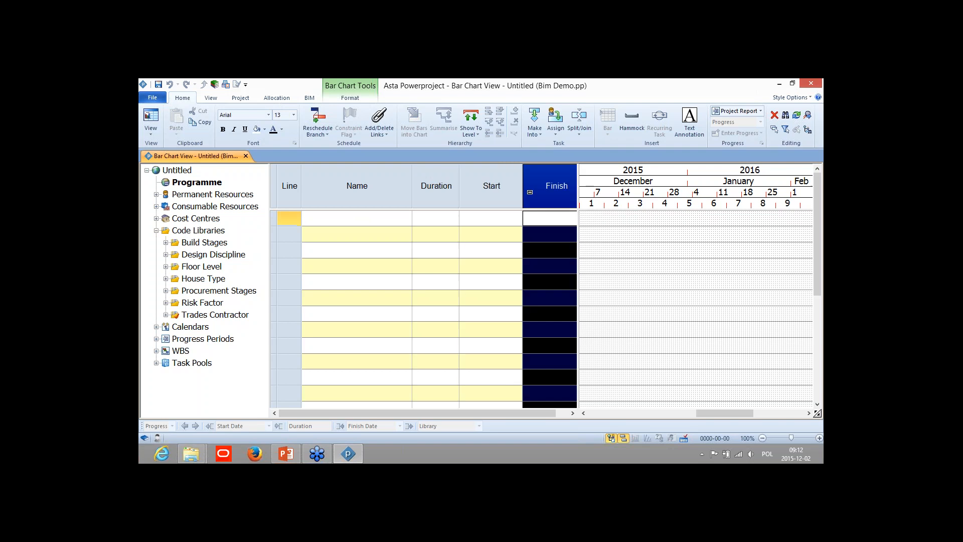
{"action": "left_click", "coordinate": [439, 233]}
Step: Browse the field categories available for adding a column at the Name column, without adding one
{"action": "left_click", "coordinate": [359, 201]}
{"action": "right_click", "coordinate": [359, 200]}
{"action": "mouse_move", "coordinate": [404, 287]}
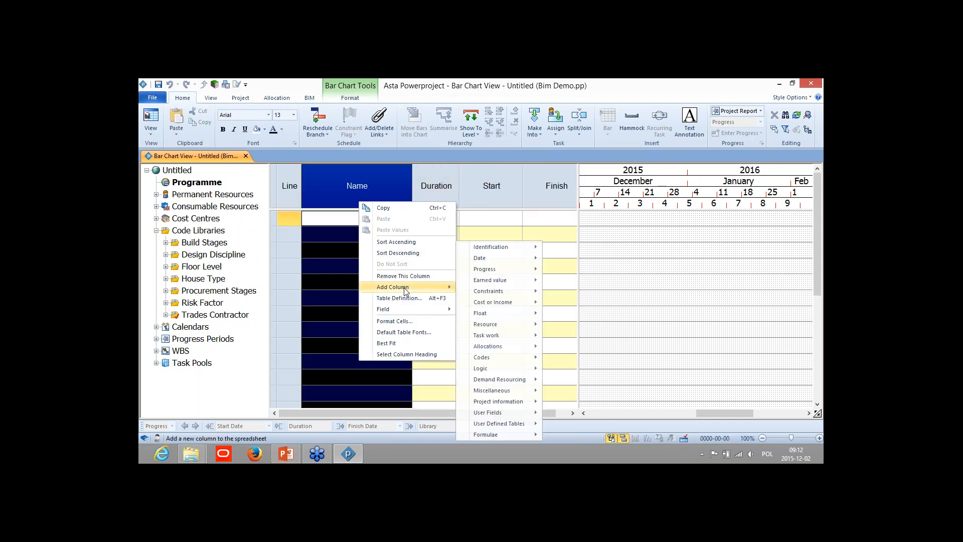
{"action": "mouse_move", "coordinate": [496, 271]}
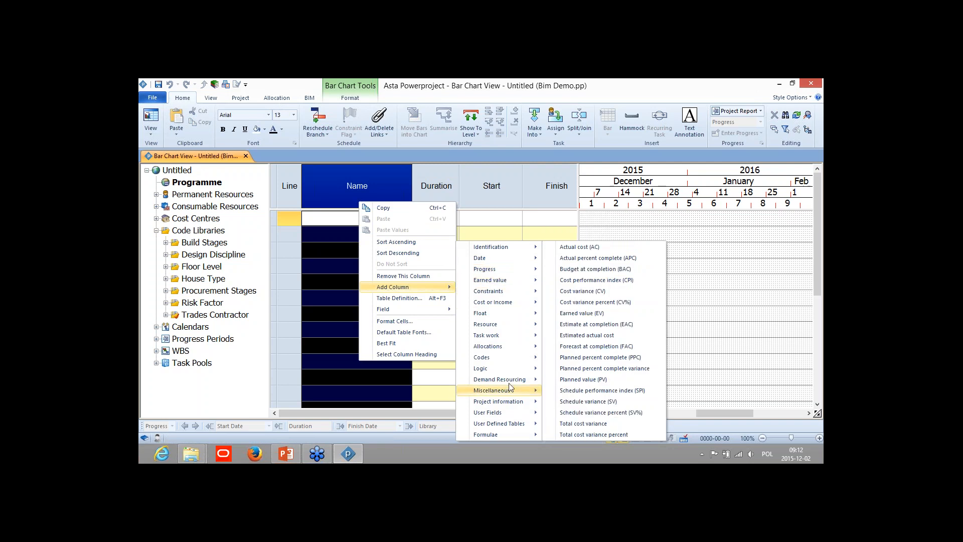
{"action": "mouse_move", "coordinate": [504, 351]}
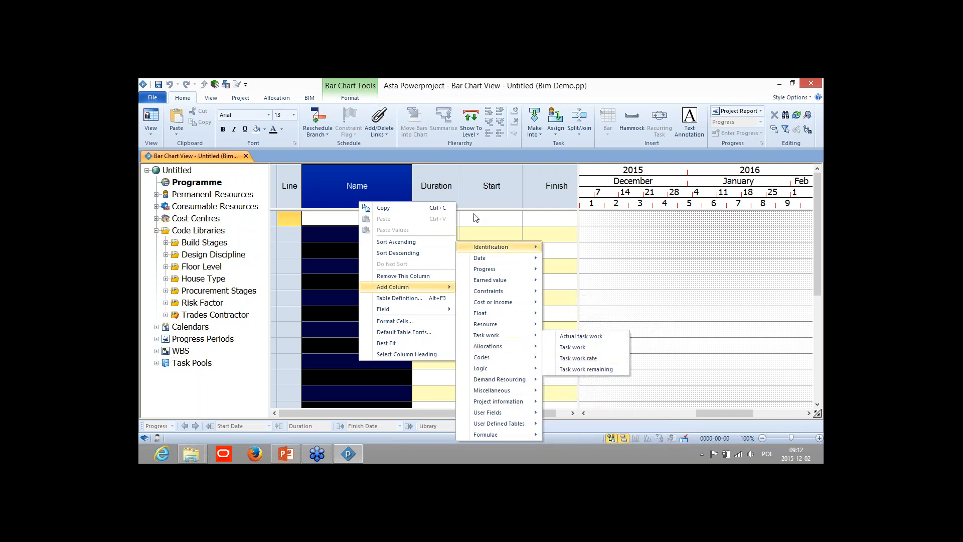
{"action": "left_click", "coordinate": [500, 86]}
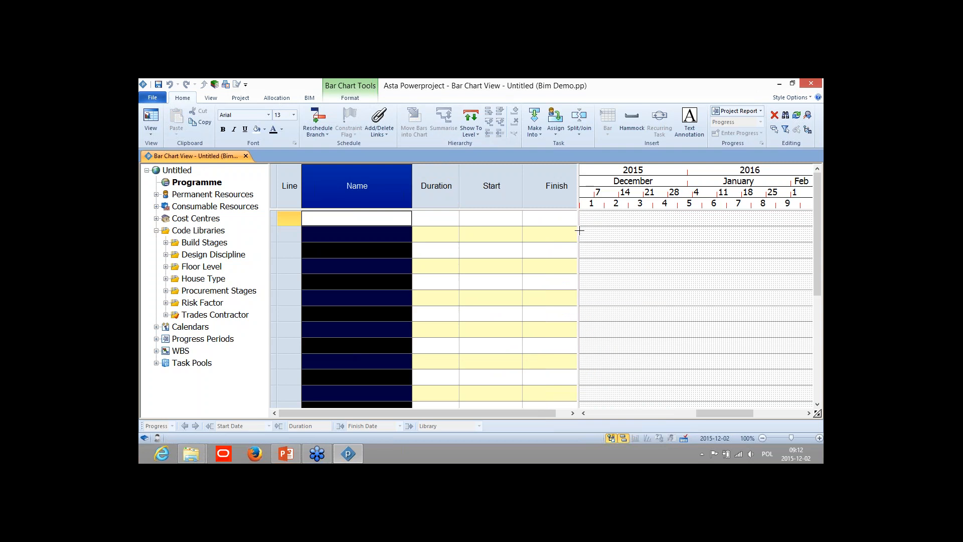
Step: Narrow the task table to give the bar chart more room, and select the Start column
{"action": "left_click_drag", "start_coordinate": [577, 229], "coordinate": [545, 228]}
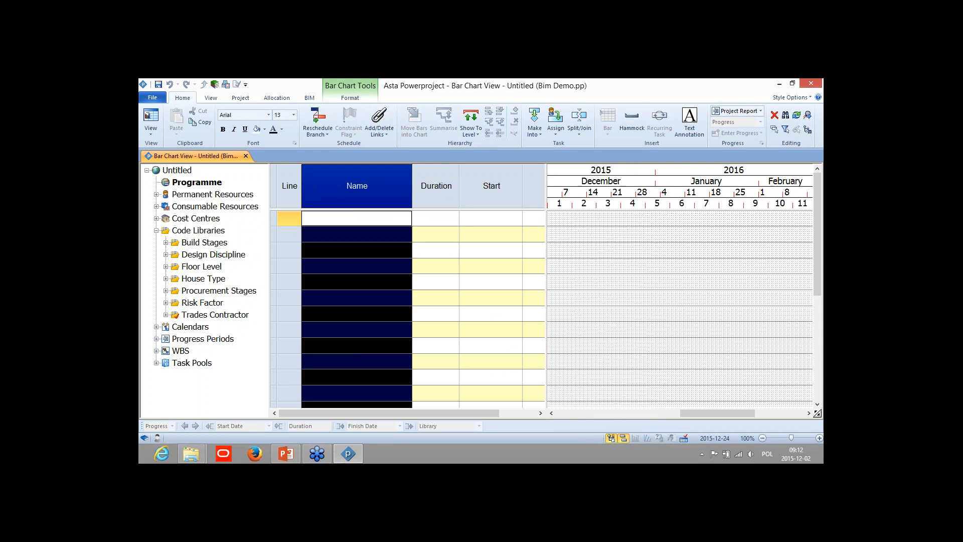
{"action": "left_click", "coordinate": [631, 199]}
{"action": "left_click", "coordinate": [437, 192]}
{"action": "left_click", "coordinate": [478, 193]}
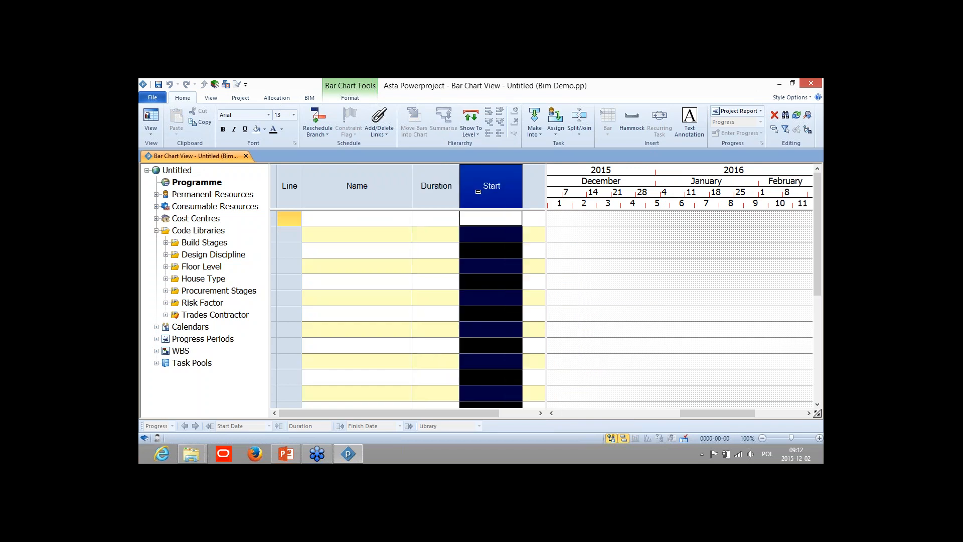
Step: Widen the task table so that the Finish column shows at full width beside the bar chart
{"action": "left_click", "coordinate": [393, 197]}
{"action": "left_click", "coordinate": [529, 196]}
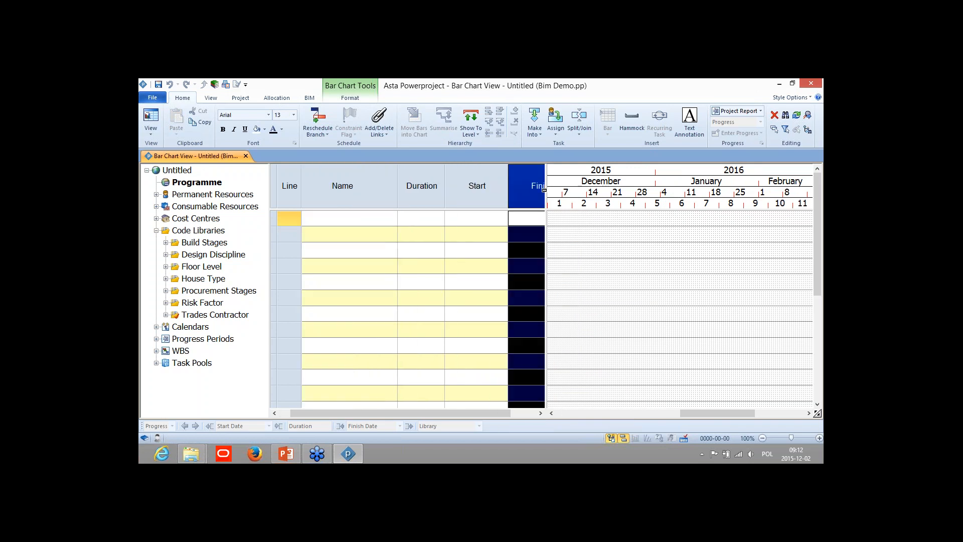
{"action": "left_click_drag", "start_coordinate": [544, 189], "coordinate": [590, 189]}
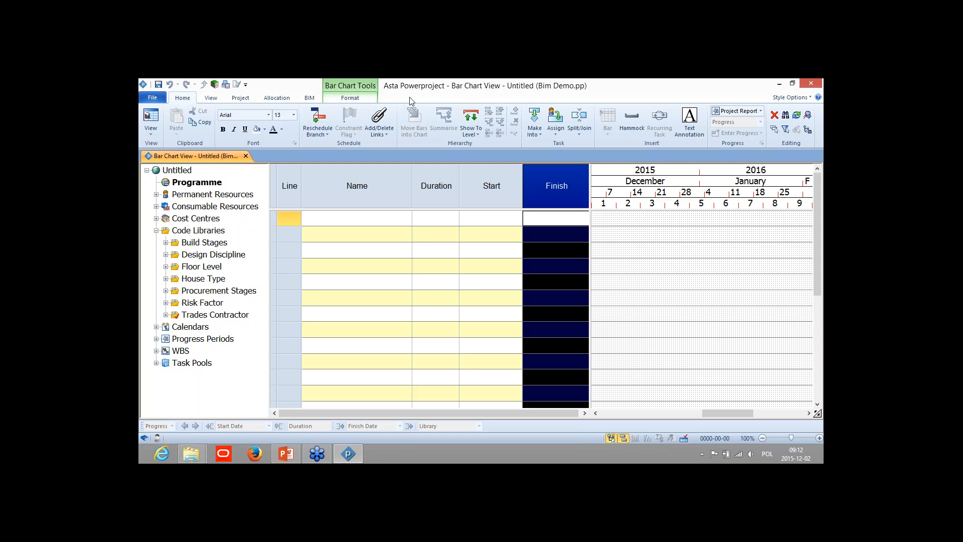
Step: Assign the local IFC file NUF Master Demo File.ifc from the NUF House folder to the Programme in the BIM configuration
{"action": "left_click", "coordinate": [310, 98]}
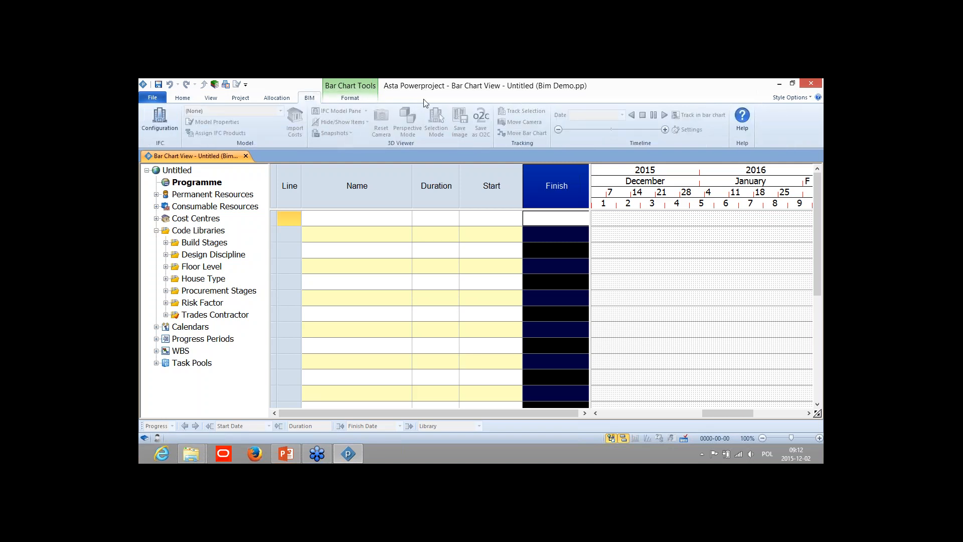
{"action": "key", "text": "ctrl"}
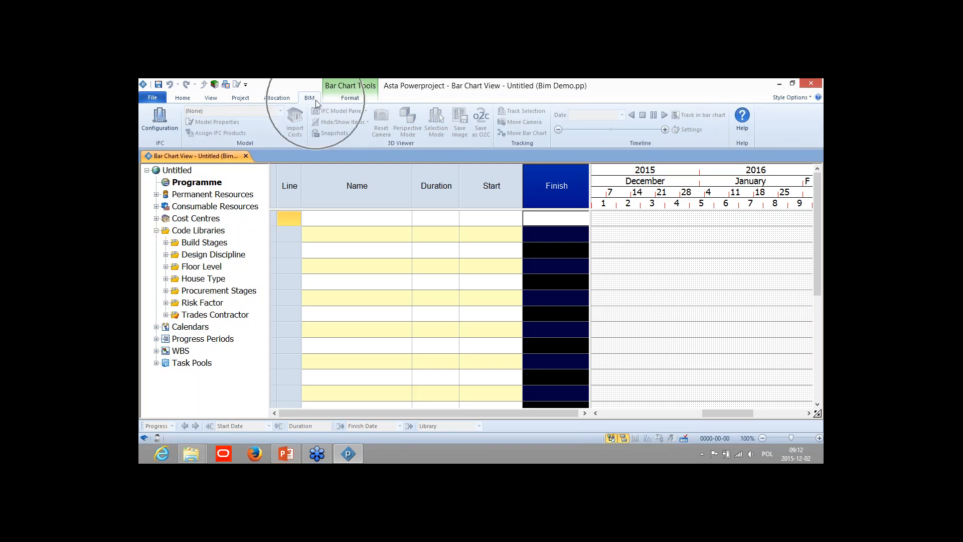
{"action": "key", "text": "ctrl"}
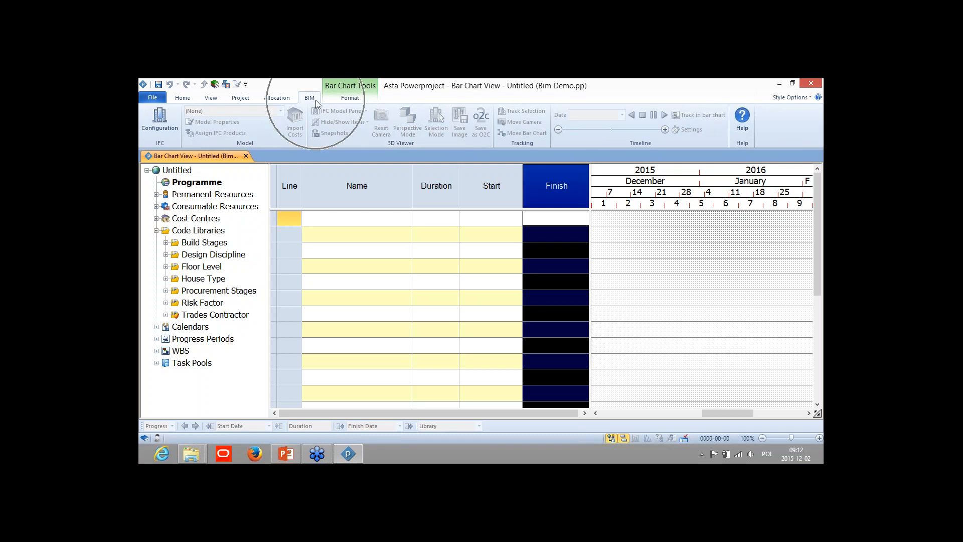
{"action": "left_click", "coordinate": [167, 118]}
{"action": "left_click", "coordinate": [520, 171]}
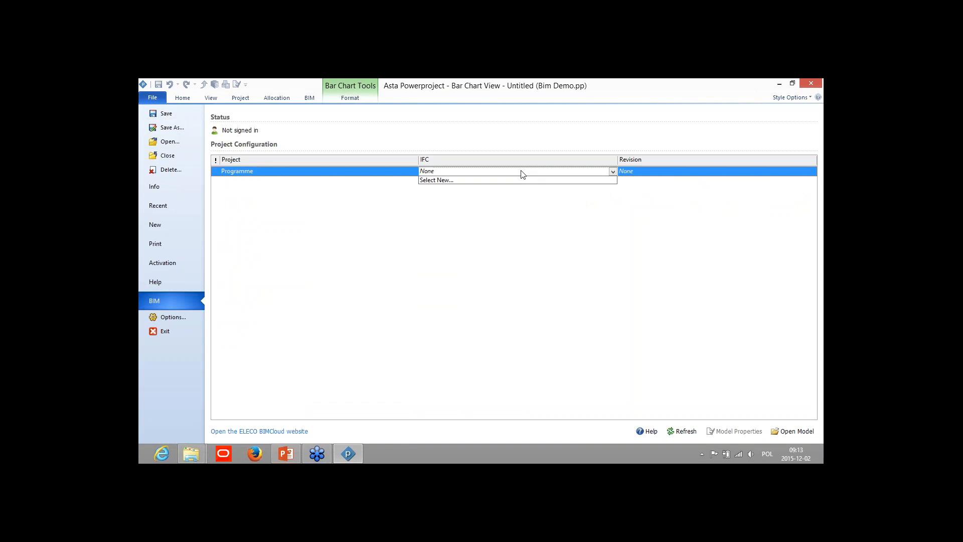
{"action": "left_click", "coordinate": [542, 180]}
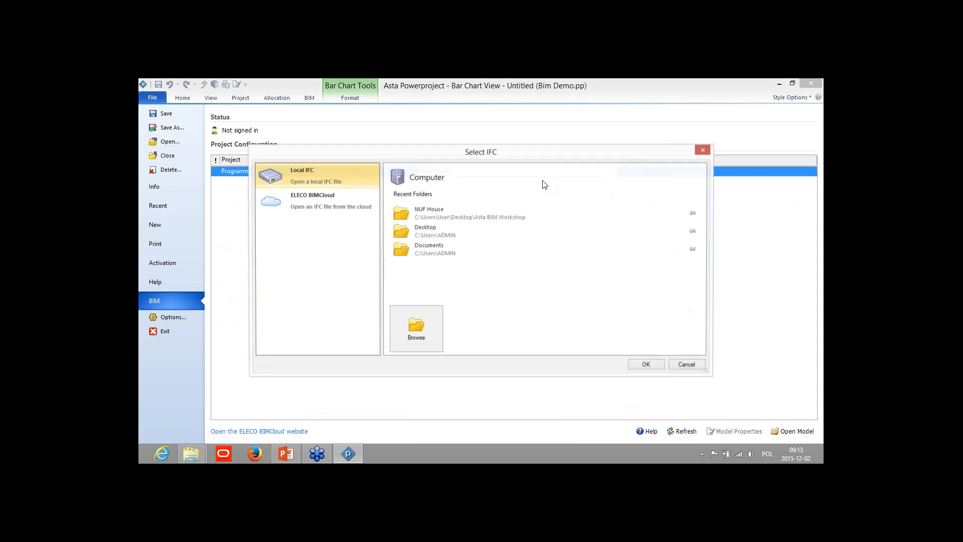
{"action": "left_click_drag", "start_coordinate": [533, 156], "coordinate": [541, 131]}
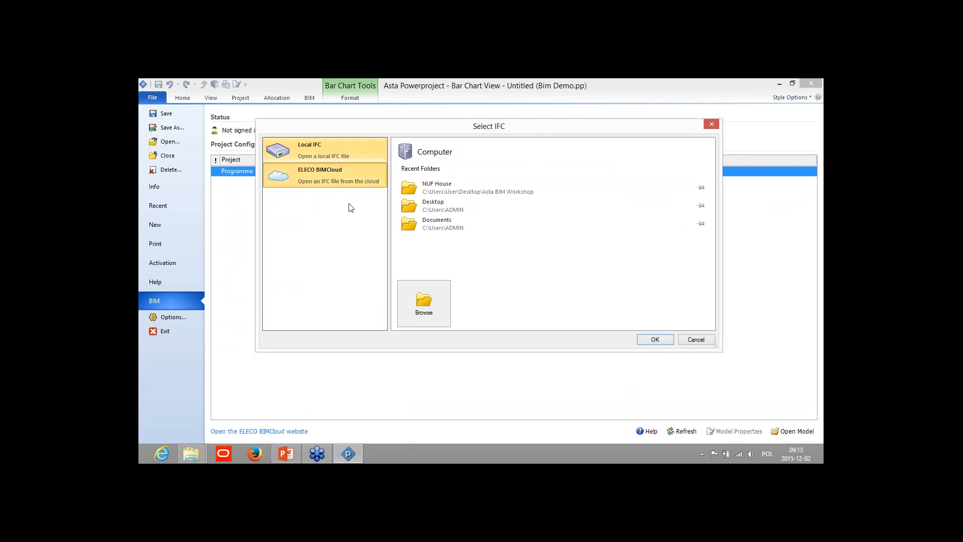
{"action": "left_click", "coordinate": [283, 155]}
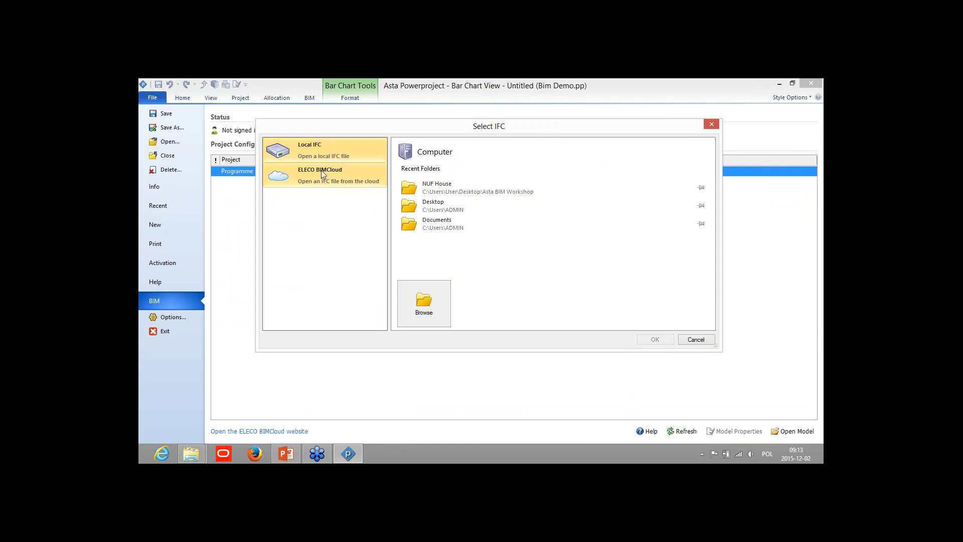
{"action": "left_click", "coordinate": [410, 188]}
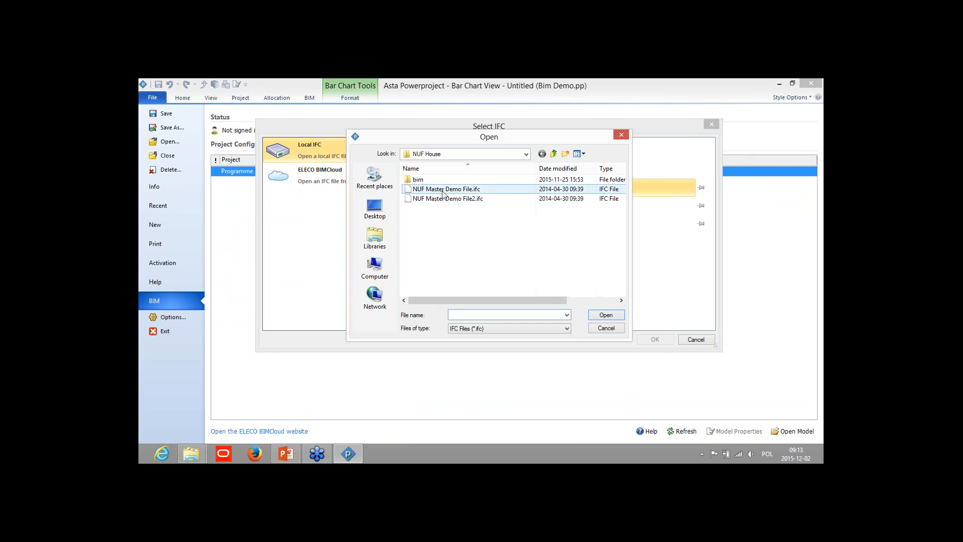
{"action": "left_click", "coordinate": [442, 191]}
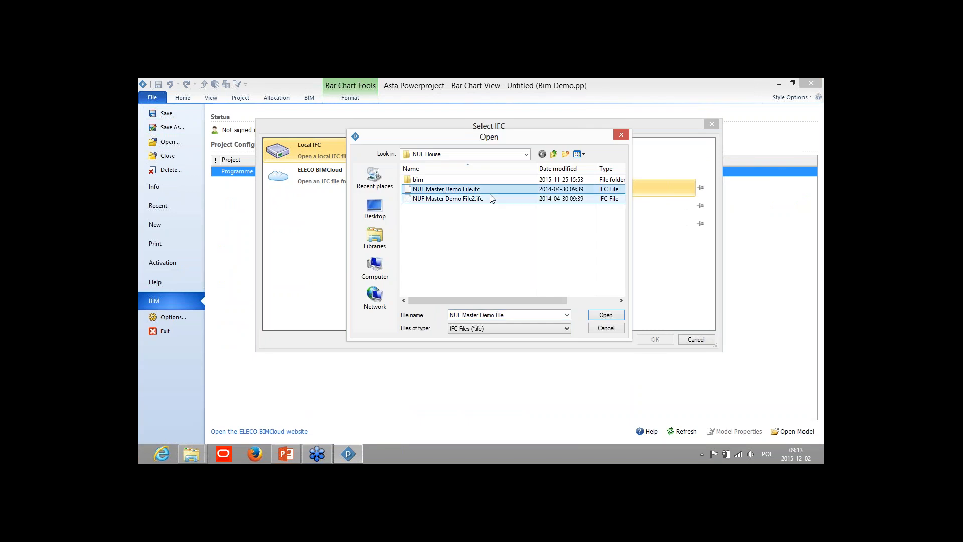
{"action": "left_click", "coordinate": [606, 314]}
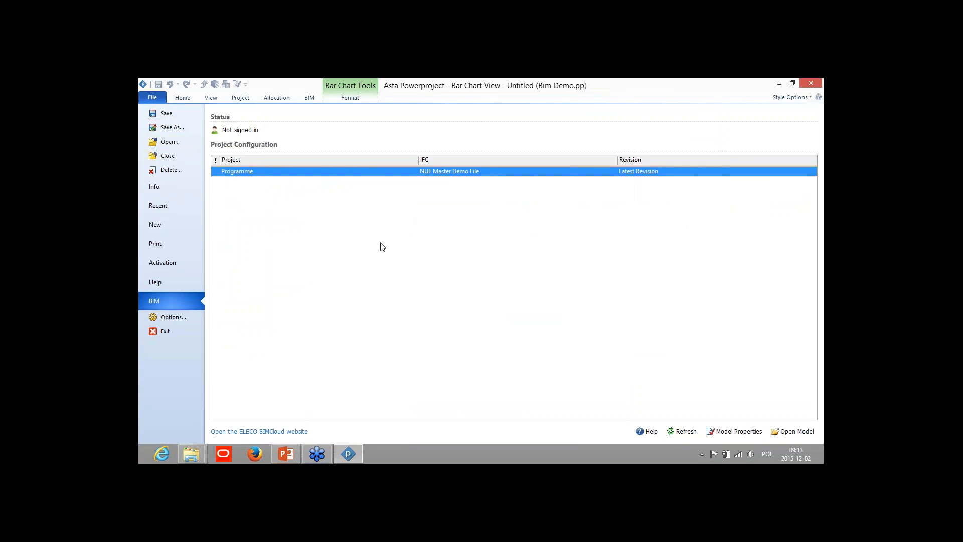
Step: Load the NUF Master Demo File model for viewing beside the bar chart
{"action": "left_click", "coordinate": [309, 98]}
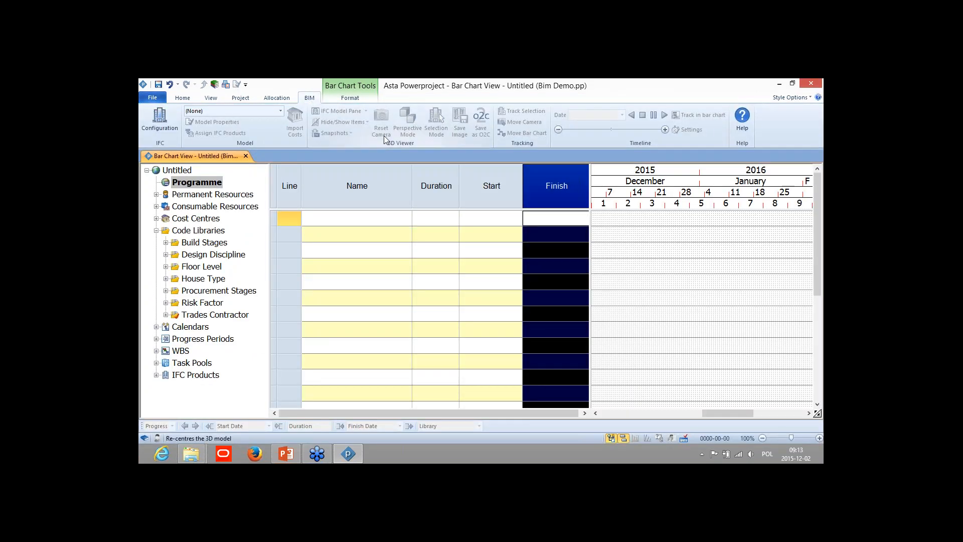
{"action": "left_click", "coordinate": [279, 111]}
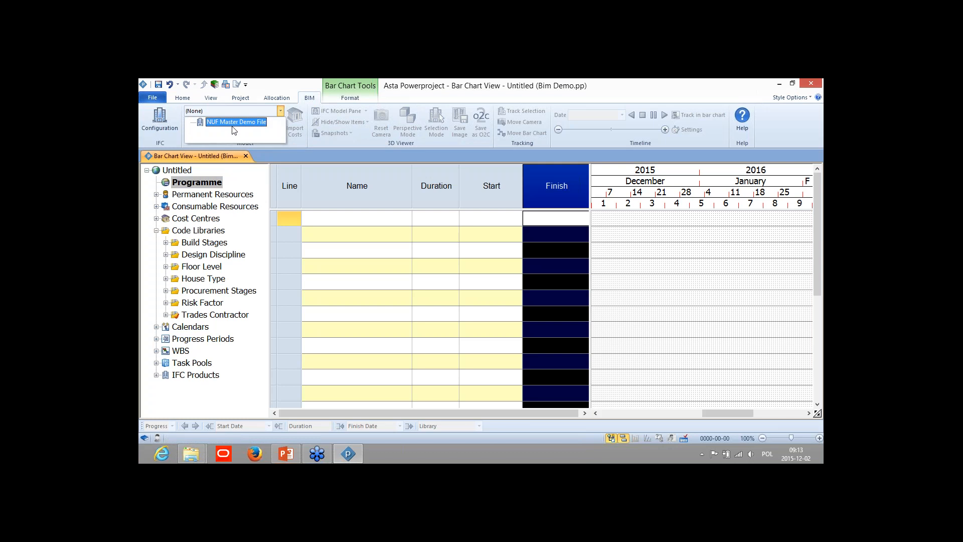
{"action": "left_click", "coordinate": [235, 123]}
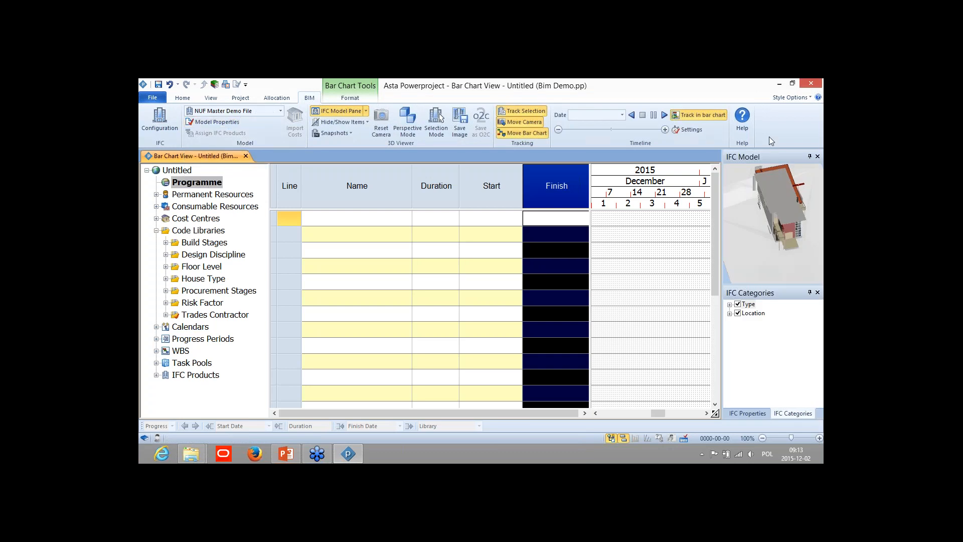
Step: Undock the IFC Model pane and enlarge it as a floating window over the task table
{"action": "left_click_drag", "start_coordinate": [778, 203], "coordinate": [325, 146]}
{"action": "left_click_drag", "start_coordinate": [453, 146], "coordinate": [402, 128]}
{"action": "left_click_drag", "start_coordinate": [403, 175], "coordinate": [575, 369]}
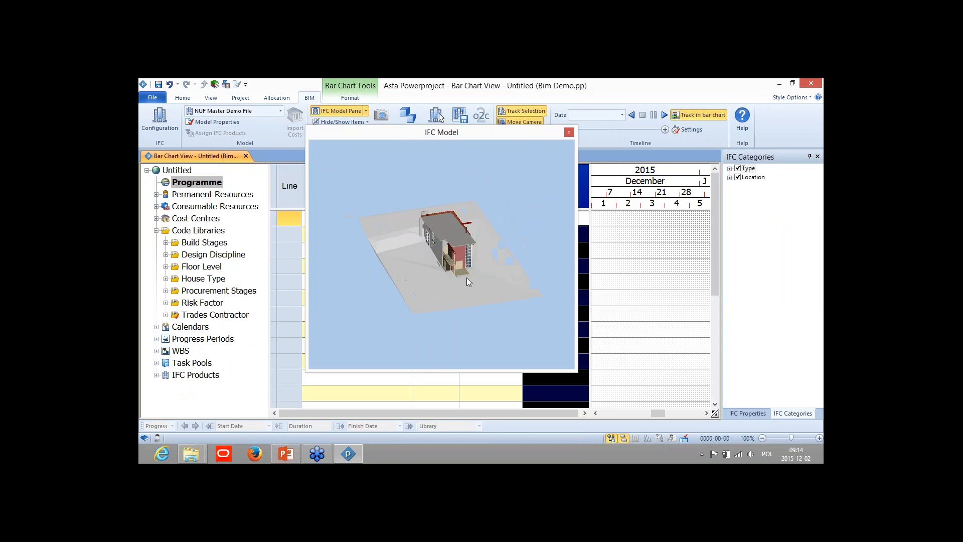
Step: Zoom and orbit the 3D house to view its glazed corner, and pick out the chimney in the model
{"action": "scroll", "coordinate": [466, 277], "scroll_direction": "up", "scroll_amount": 8}
{"action": "left_click_drag", "start_coordinate": [462, 220], "coordinate": [362, 236]}
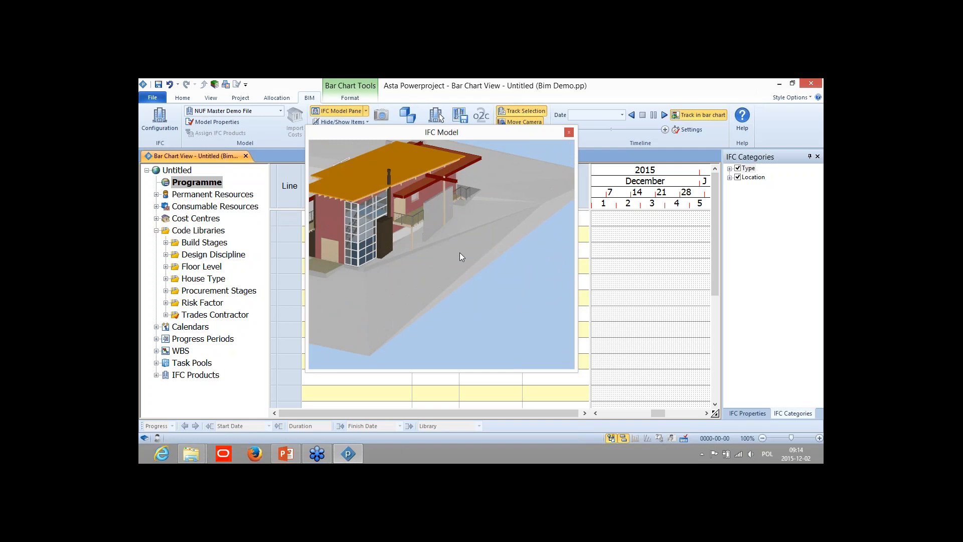
{"action": "left_click", "coordinate": [388, 235]}
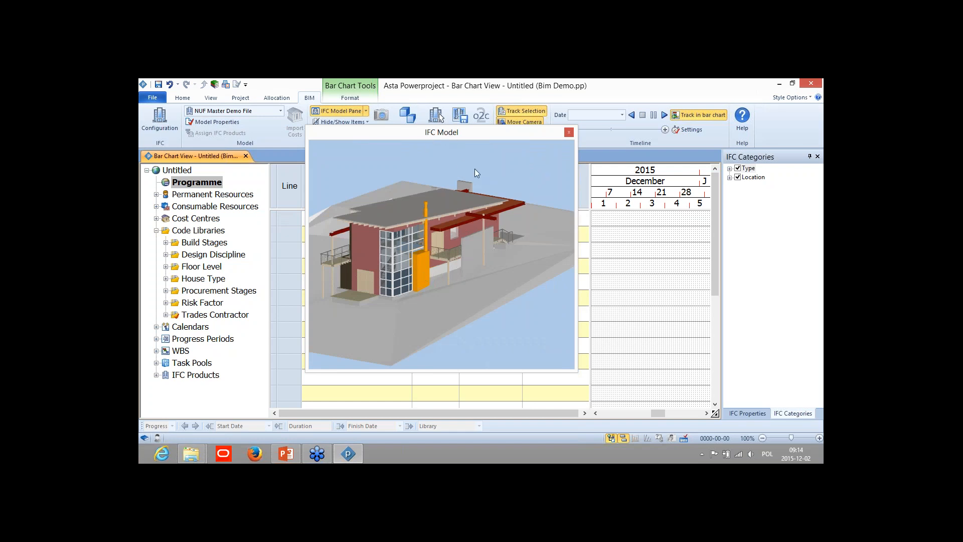
{"action": "left_click_drag", "start_coordinate": [469, 174], "coordinate": [467, 182]}
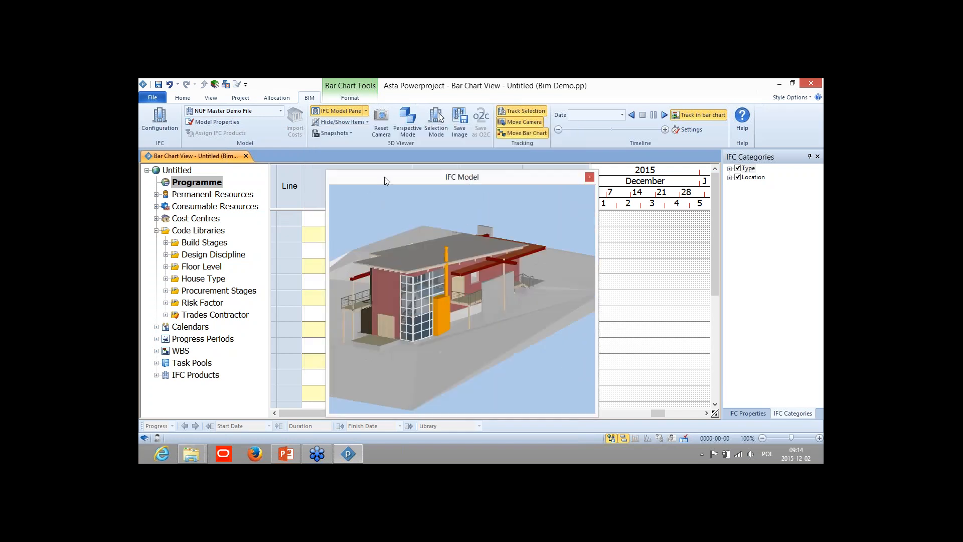
Step: Add a colour override to the IFC model properties that displays the IfcSite entity in bright green
{"action": "left_click", "coordinate": [220, 122]}
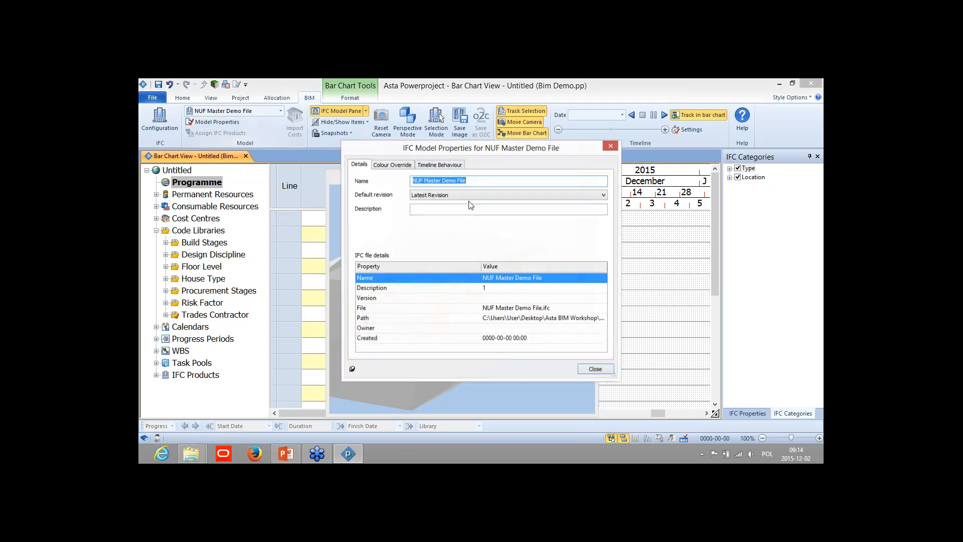
{"action": "left_click_drag", "start_coordinate": [497, 148], "coordinate": [329, 134]}
{"action": "left_click", "coordinate": [233, 144]}
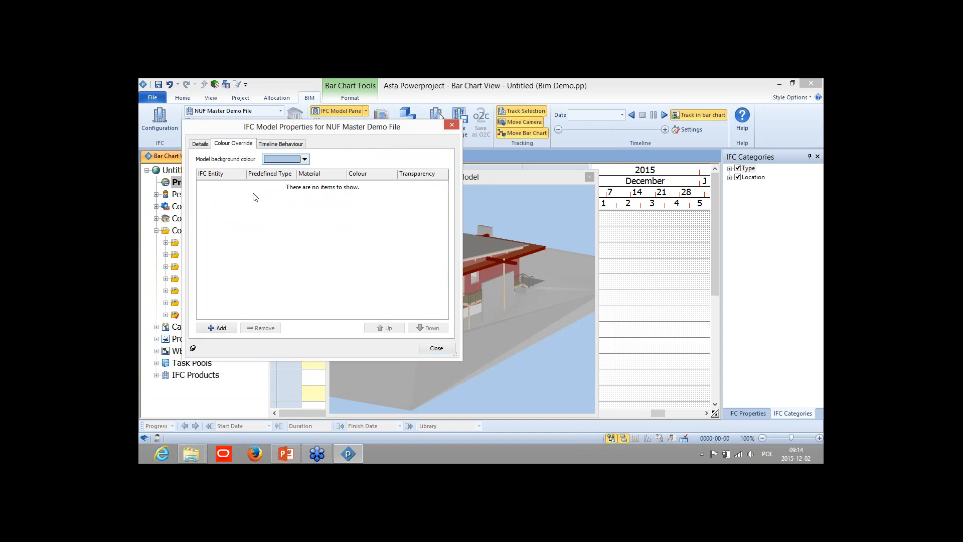
{"action": "left_click", "coordinate": [228, 325]}
{"action": "left_click", "coordinate": [230, 185]}
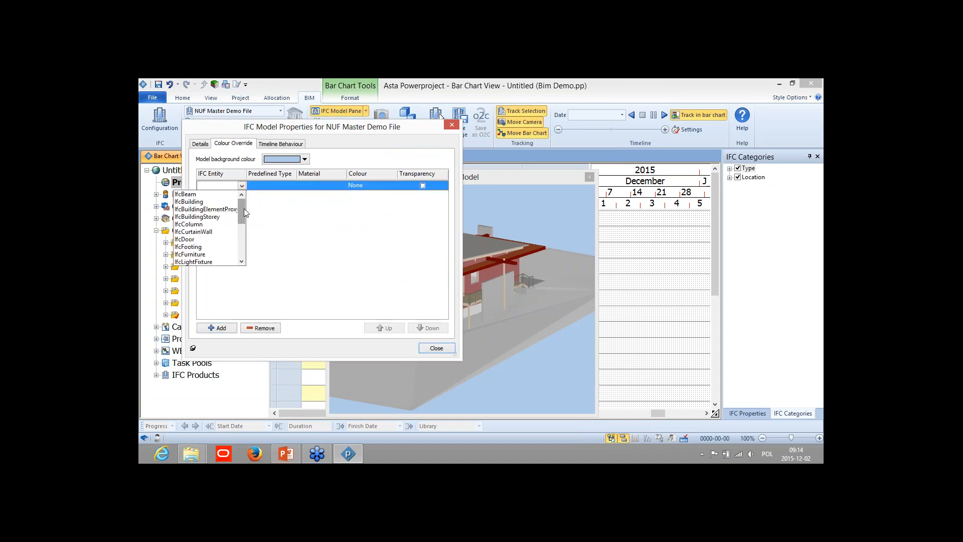
{"action": "left_click_drag", "start_coordinate": [244, 211], "coordinate": [240, 239]}
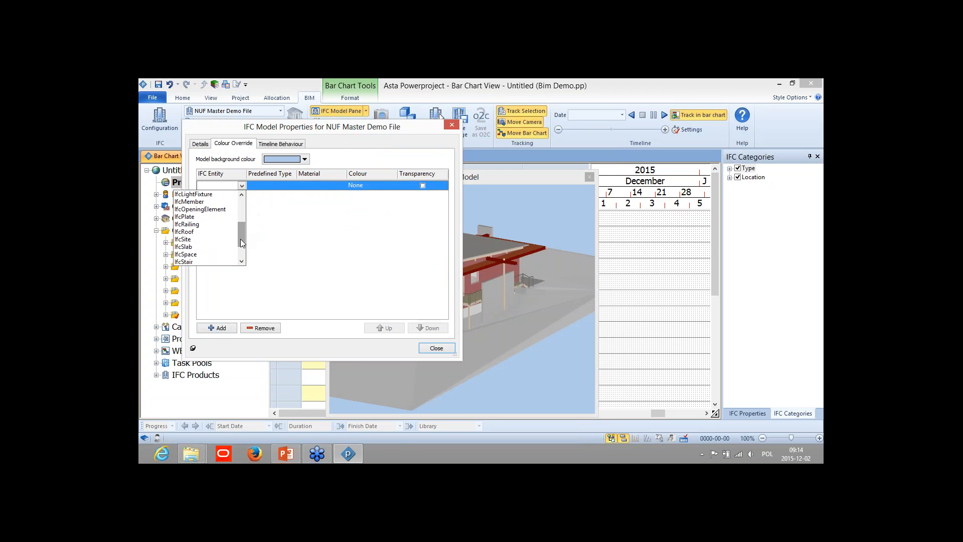
{"action": "left_click", "coordinate": [186, 240]}
{"action": "left_click", "coordinate": [362, 185]}
{"action": "left_click", "coordinate": [362, 185]}
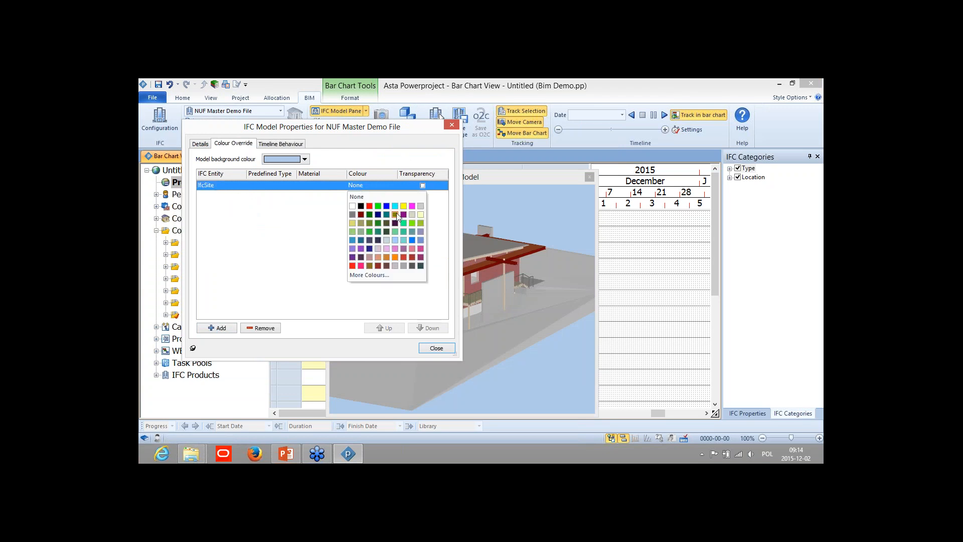
{"action": "left_click", "coordinate": [381, 210]}
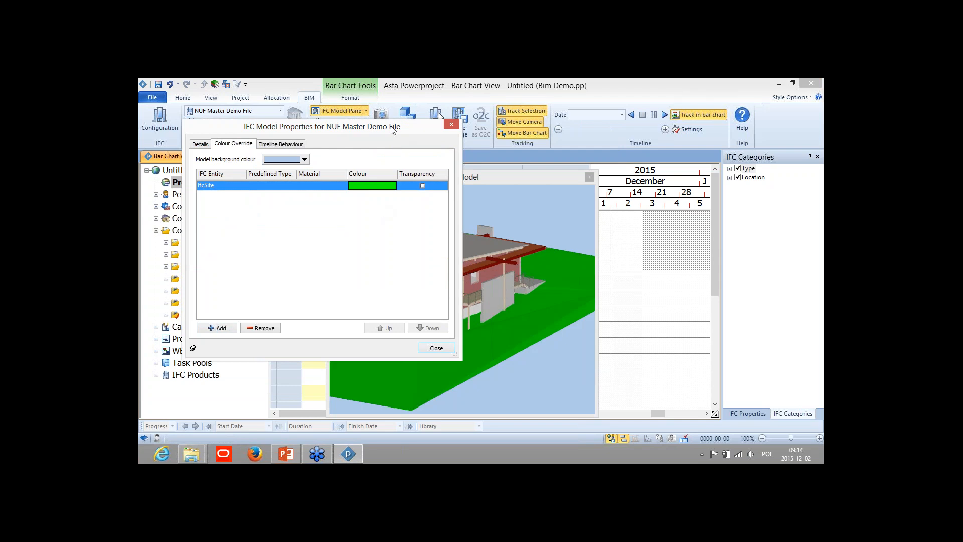
{"action": "left_click_drag", "start_coordinate": [393, 130], "coordinate": [376, 101]}
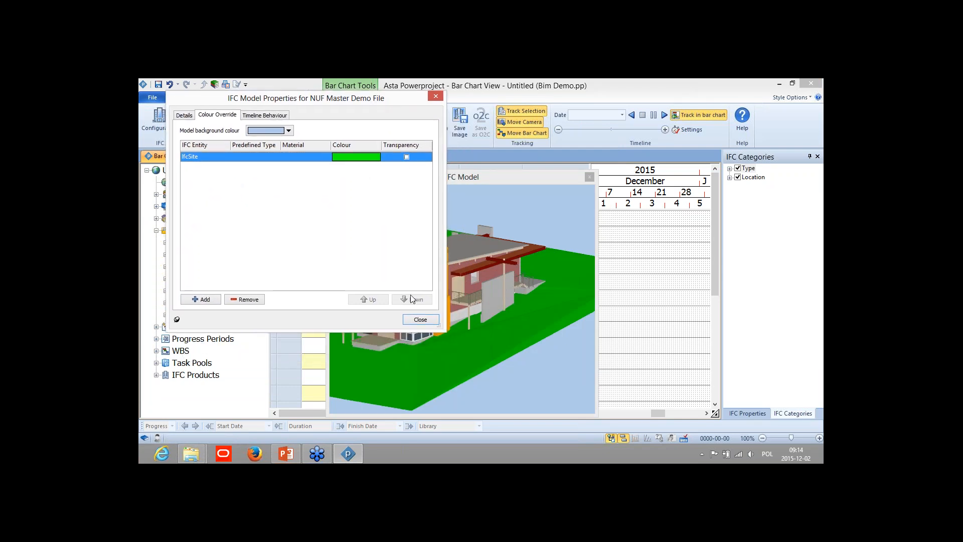
{"action": "left_click", "coordinate": [421, 319]}
Step: Orbit the recoloured model, try Selection Mode, and move the floating IFC Model window clear of the Name, Duration and Start columns
{"action": "mouse_move", "coordinate": [558, 293]}
{"action": "left_mouse_down"}
{"action": "mouse_move", "coordinate": [513, 284]}
{"action": "mouse_move", "coordinate": [568, 276]}
{"action": "mouse_move", "coordinate": [562, 283]}
{"action": "left_mouse_up"}
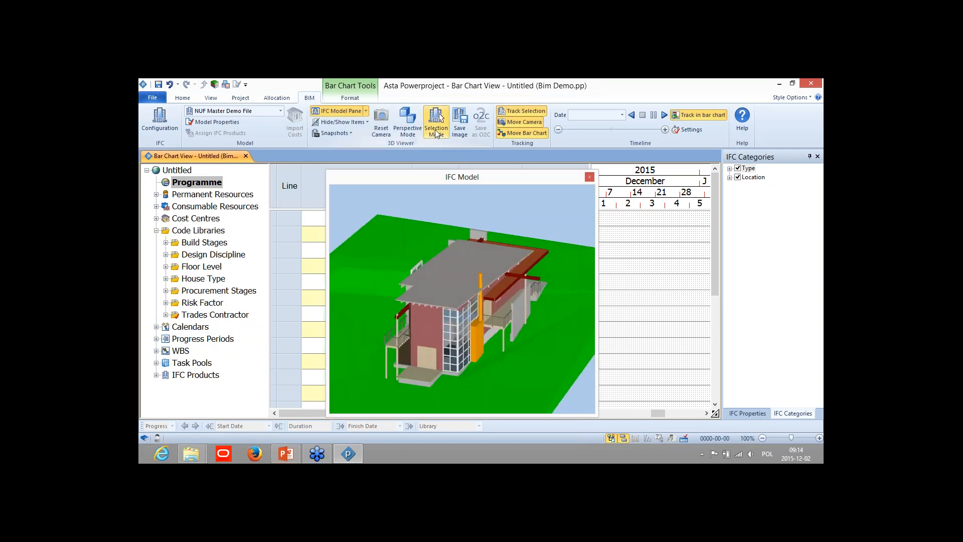
{"action": "left_click", "coordinate": [440, 120]}
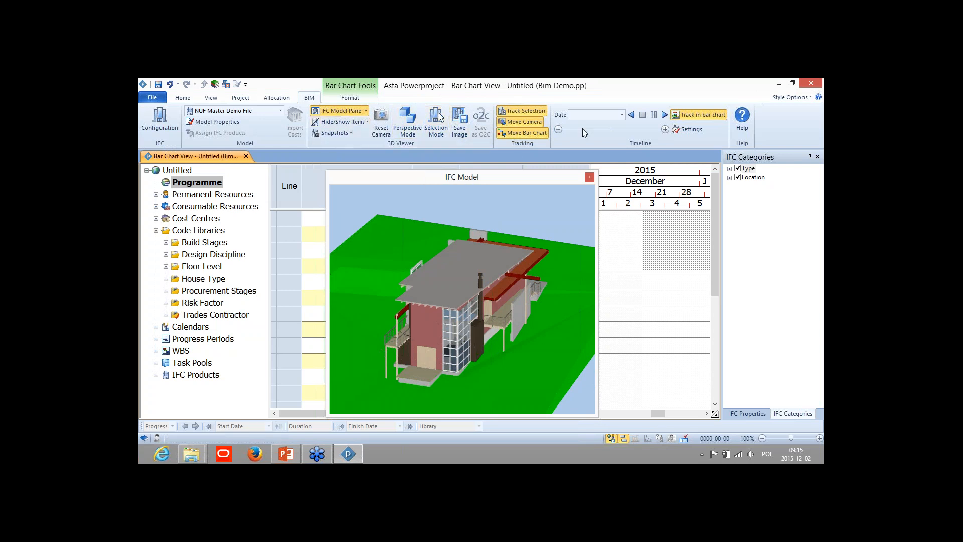
{"action": "left_click_drag", "start_coordinate": [468, 179], "coordinate": [648, 138]}
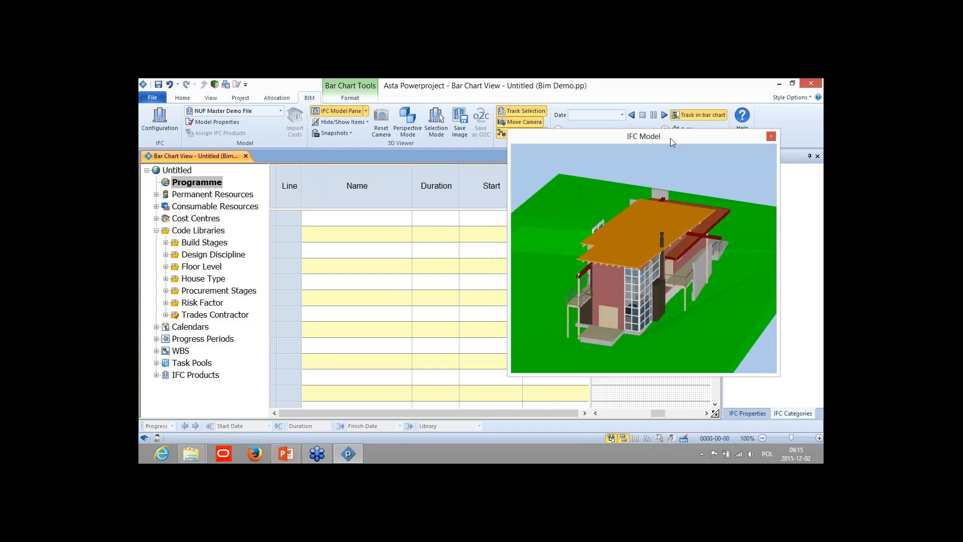
{"action": "left_click_drag", "start_coordinate": [647, 137], "coordinate": [672, 135]}
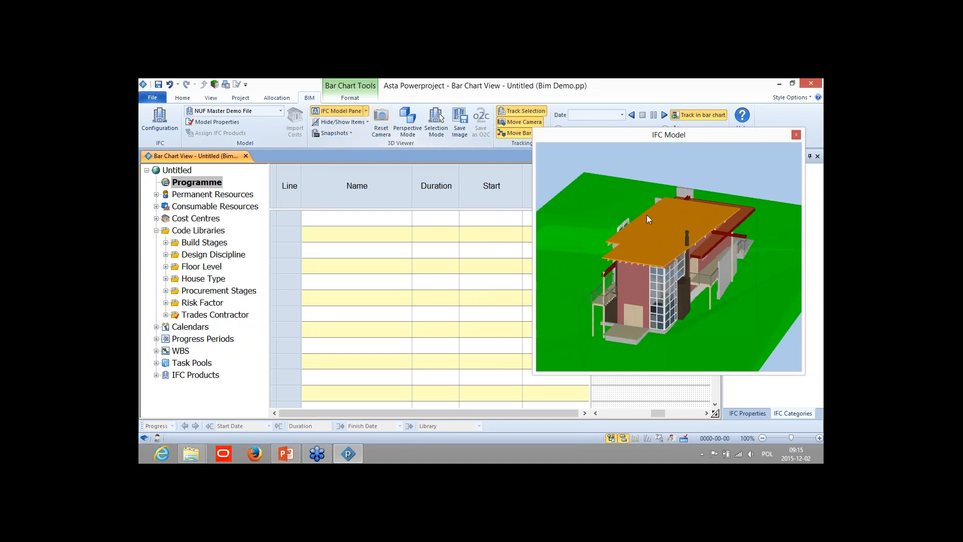
Step: Turn on Perspective Mode and navigate inside the house to view the living area with the staircase and furniture
{"action": "left_click_drag", "start_coordinate": [641, 260], "coordinate": [643, 290]}
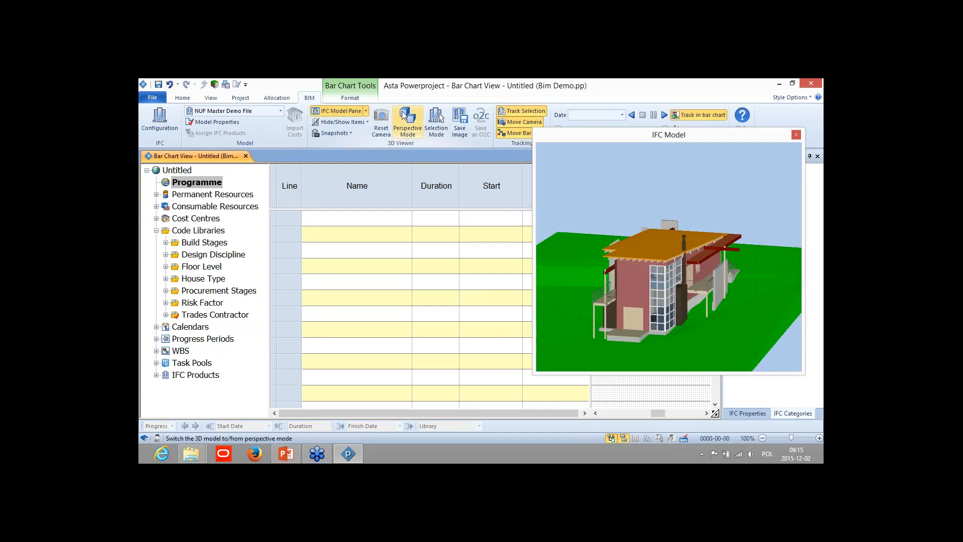
{"action": "left_click", "coordinate": [407, 123]}
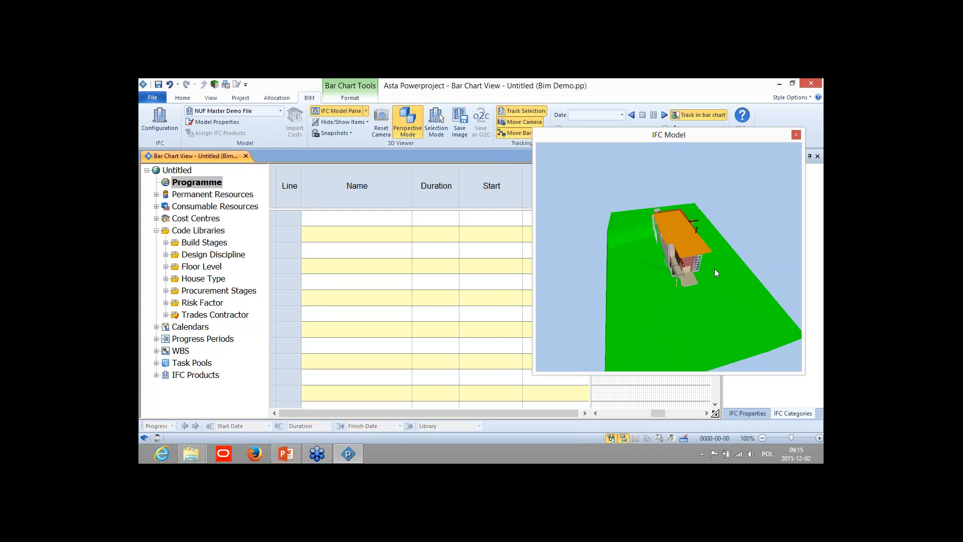
{"action": "left_click_drag", "start_coordinate": [714, 269], "coordinate": [664, 106]}
{"action": "left_click_drag", "start_coordinate": [698, 191], "coordinate": [693, 179]}
{"action": "left_click_drag", "start_coordinate": [690, 246], "coordinate": [646, 174]}
{"action": "scroll", "coordinate": [643, 216], "scroll_direction": "down", "scroll_amount": 5}
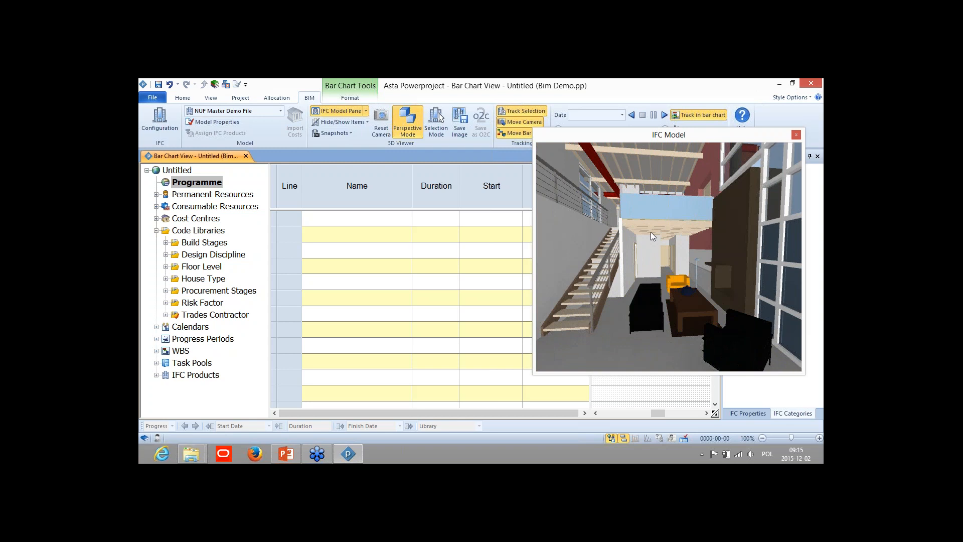
Step: Save the current interior view of the living area as a snapshot named "int 01"
{"action": "left_click", "coordinate": [349, 134]}
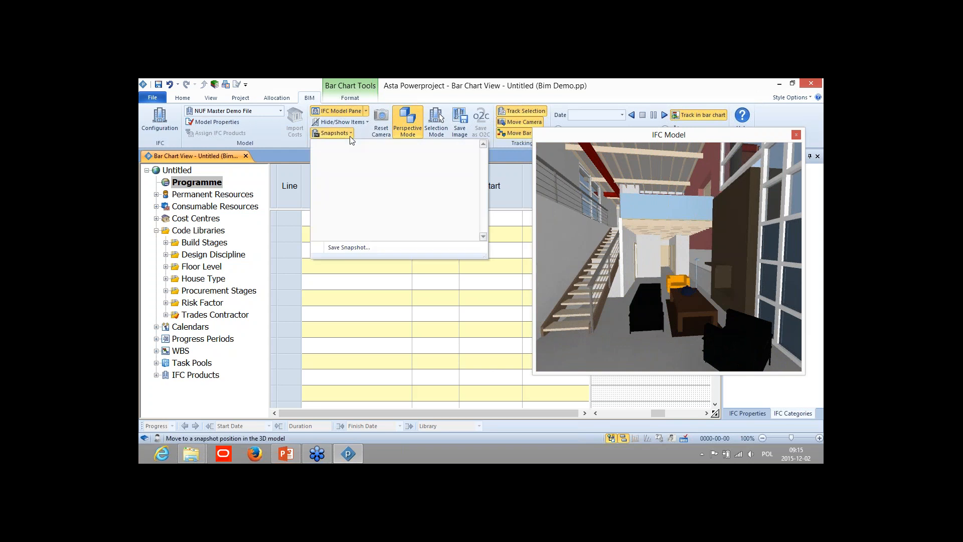
{"action": "left_click", "coordinate": [351, 248]}
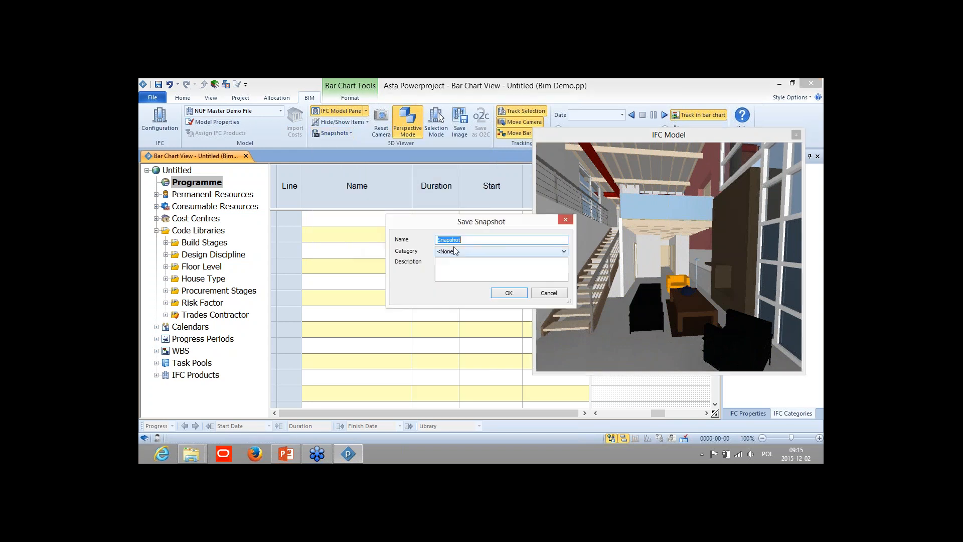
{"action": "type", "text": "int 01"}
{"action": "left_click", "coordinate": [504, 295]}
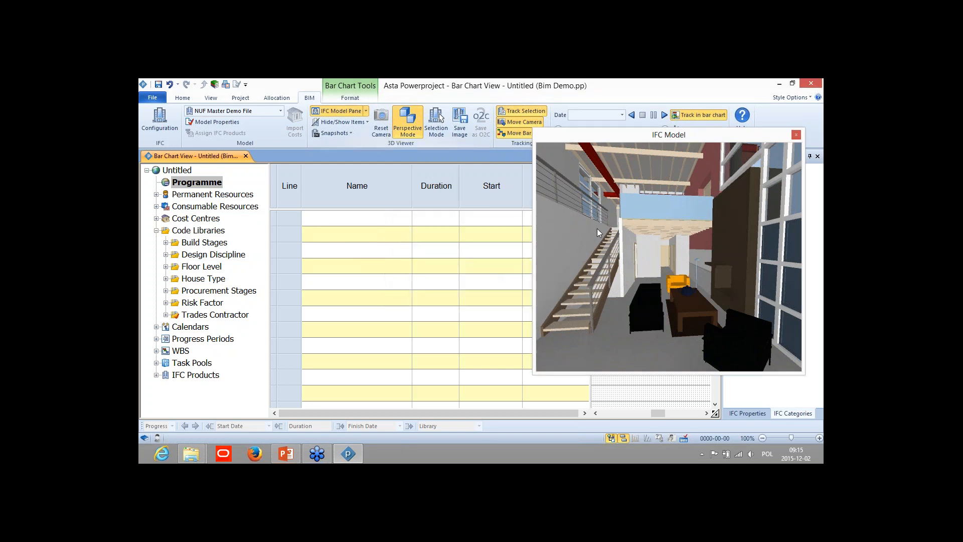
Step: Move the view outside to show the house's end wall and balcony, and save it as a snapshot named "ext 01"
{"action": "scroll", "coordinate": [682, 239], "scroll_direction": "down", "scroll_amount": 1}
{"action": "scroll", "coordinate": [685, 261], "scroll_direction": "down", "scroll_amount": 5}
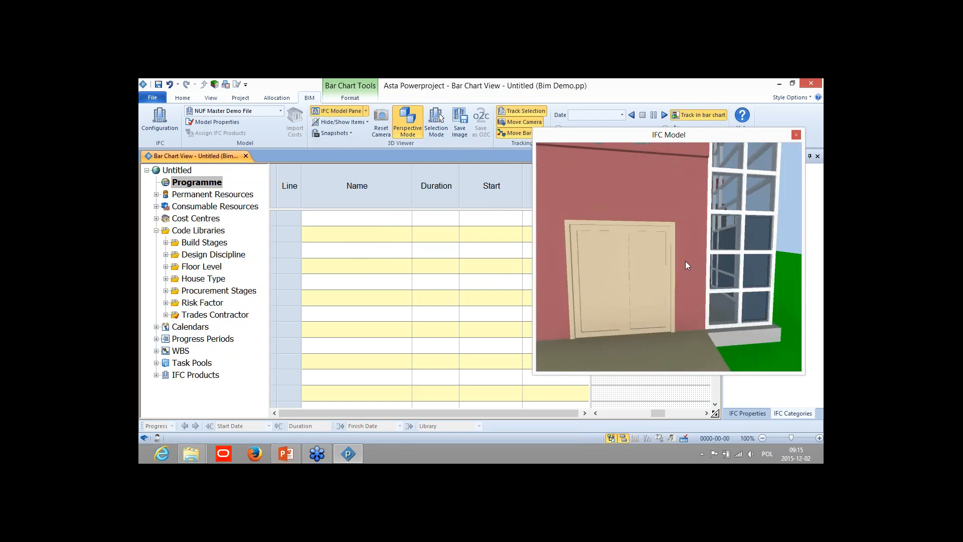
{"action": "scroll", "coordinate": [685, 261], "scroll_direction": "down", "scroll_amount": 5}
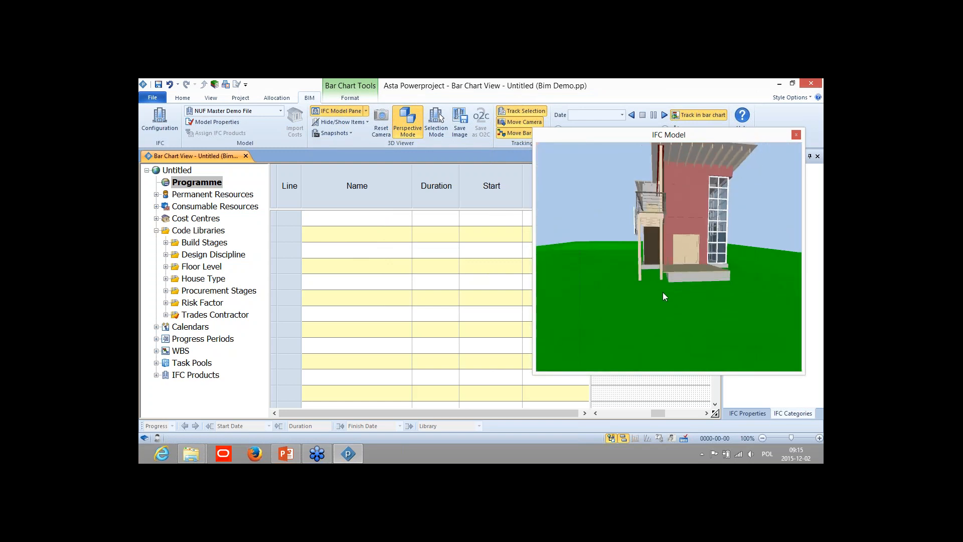
{"action": "left_click_drag", "start_coordinate": [663, 293], "coordinate": [632, 220]}
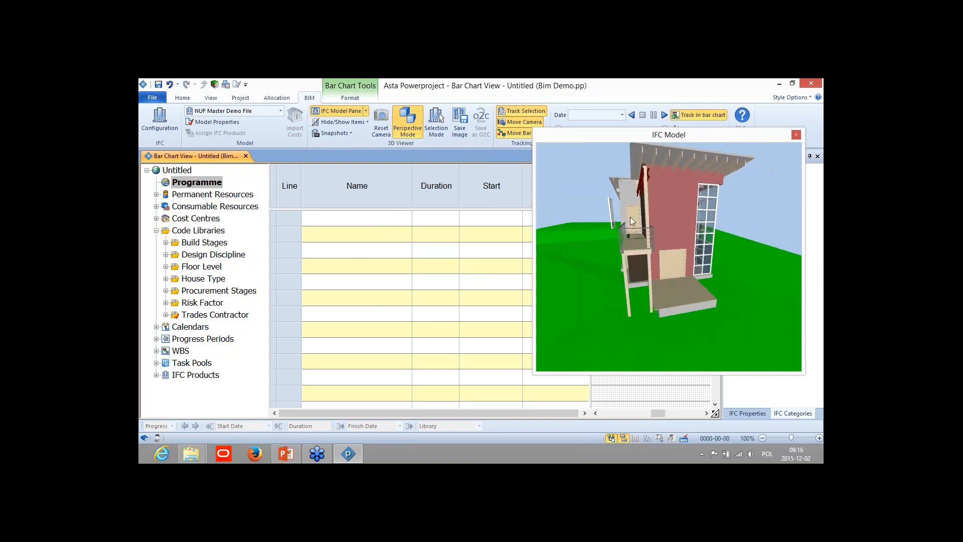
{"action": "left_click", "coordinate": [335, 133]}
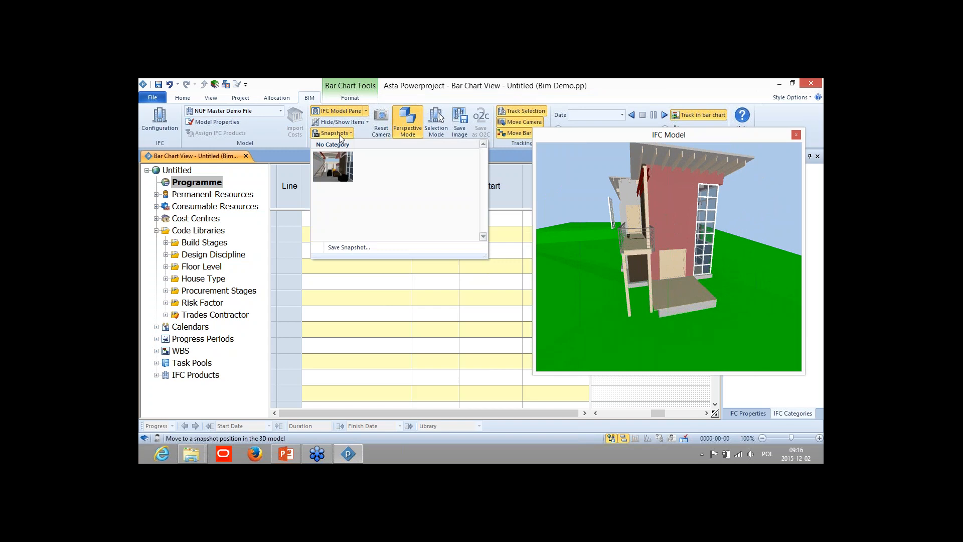
{"action": "left_click", "coordinate": [359, 248]}
{"action": "type", "text": "ext"}
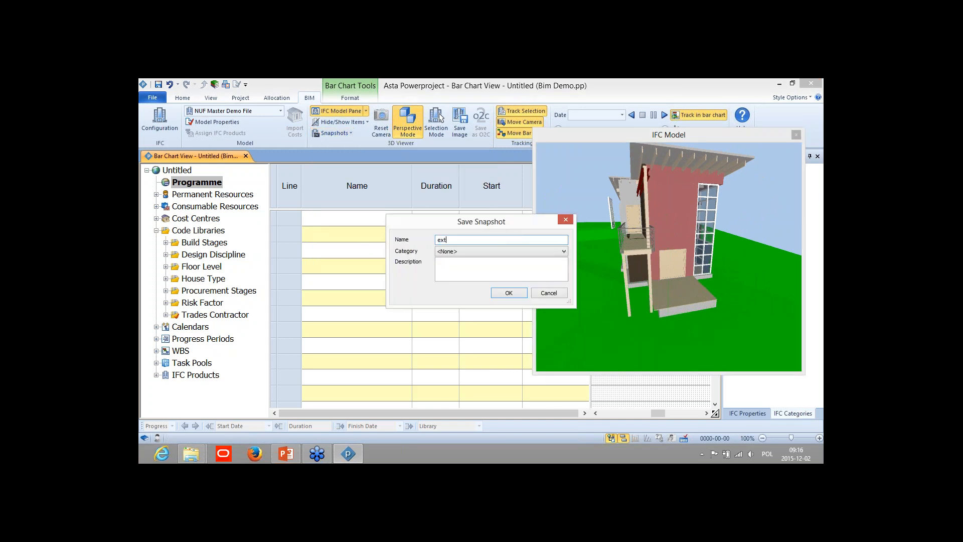
{"action": "type", "text": " 01"}
{"action": "left_click", "coordinate": [509, 291]}
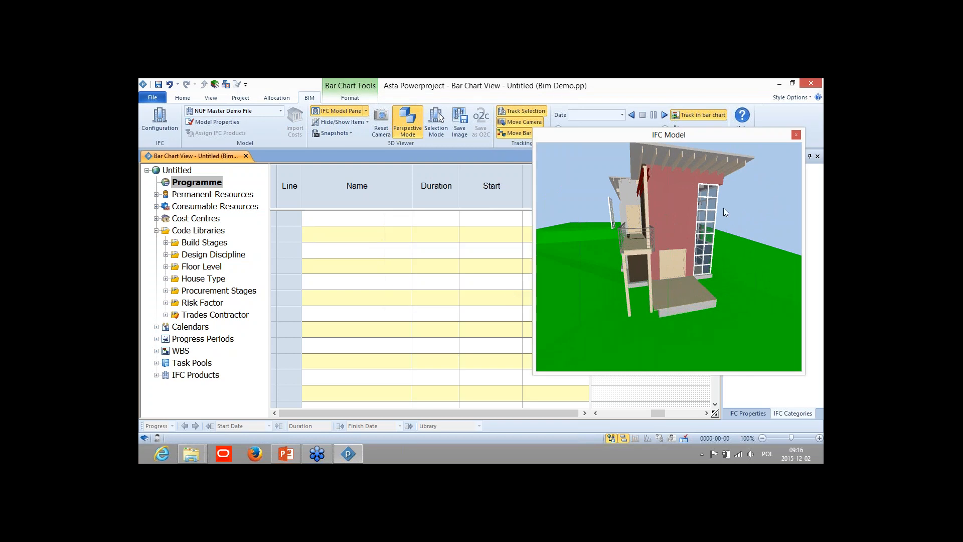
Step: Reset the camera with Perspective Mode off, and recall the saved interior snapshot
{"action": "left_click", "coordinate": [389, 129]}
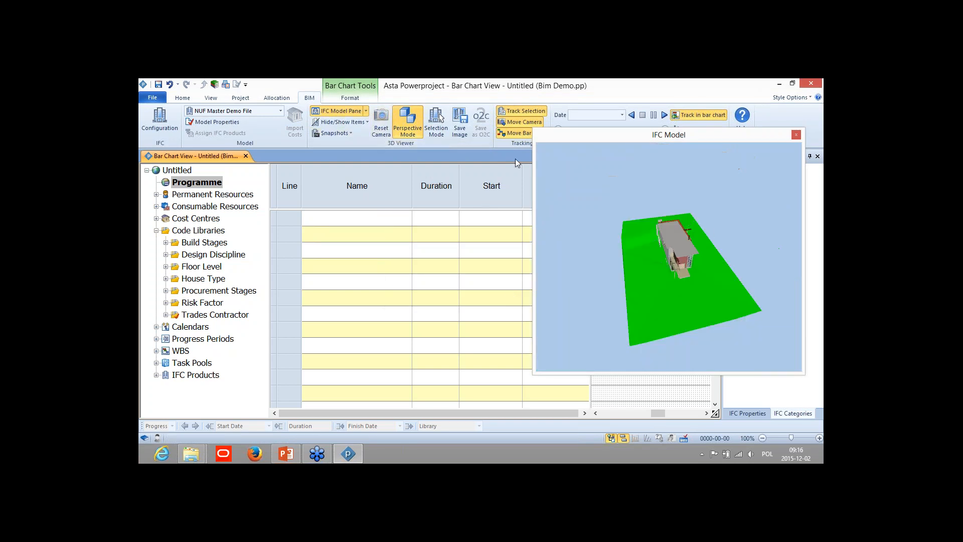
{"action": "left_click", "coordinate": [407, 123]}
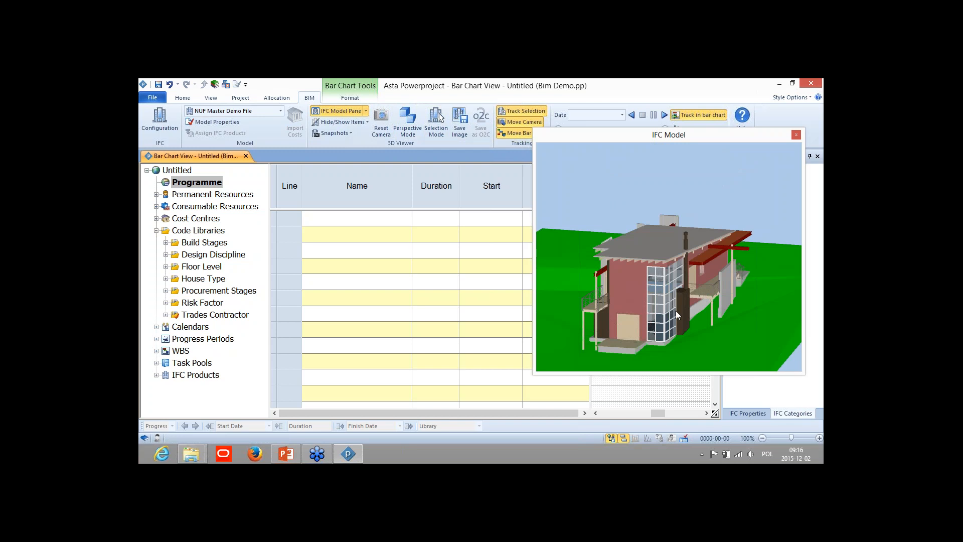
{"action": "left_click", "coordinate": [349, 132]}
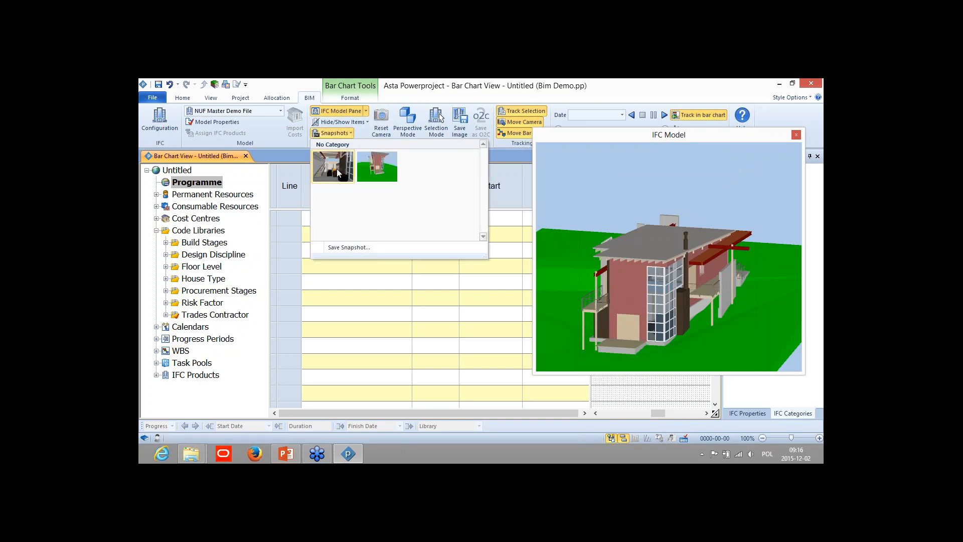
{"action": "mouse_move", "coordinate": [339, 173]}
{"action": "left_click", "coordinate": [339, 165]}
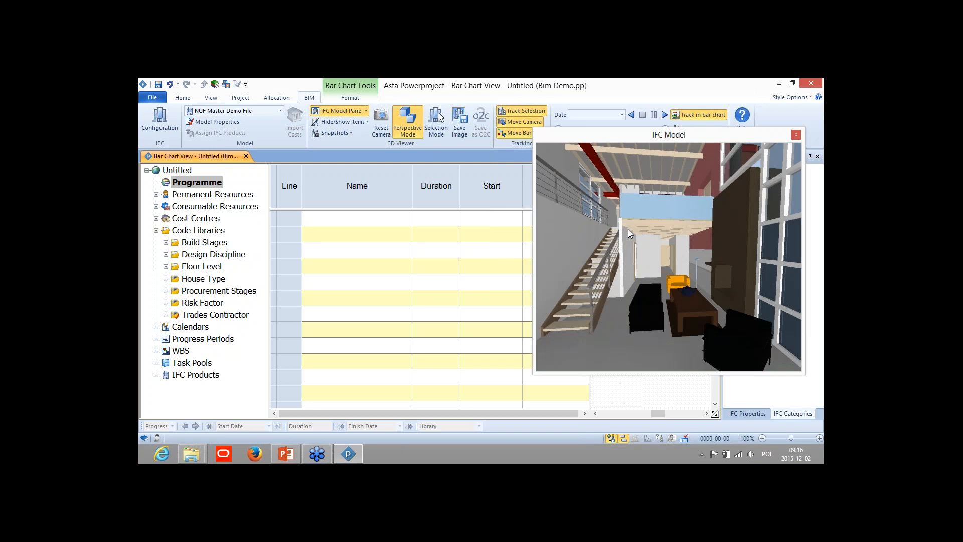
{"action": "mouse_move", "coordinate": [628, 229]}
{"action": "left_mouse_down"}
{"action": "mouse_move", "coordinate": [625, 215]}
{"action": "mouse_move", "coordinate": [629, 233]}
{"action": "left_mouse_up"}
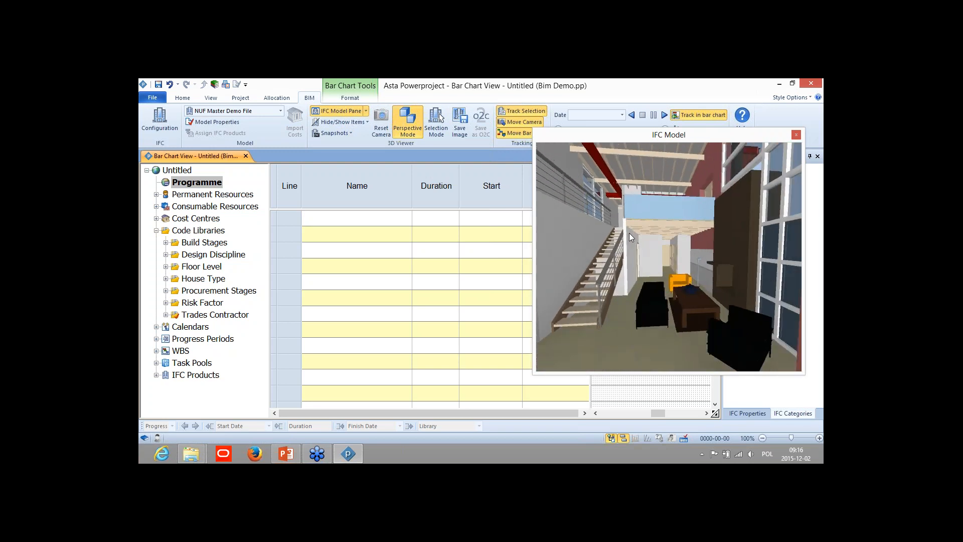
Step: Recall the exterior and interior snapshots in turn, and return to the reset camera view with Perspective Mode off
{"action": "left_click", "coordinate": [353, 135]}
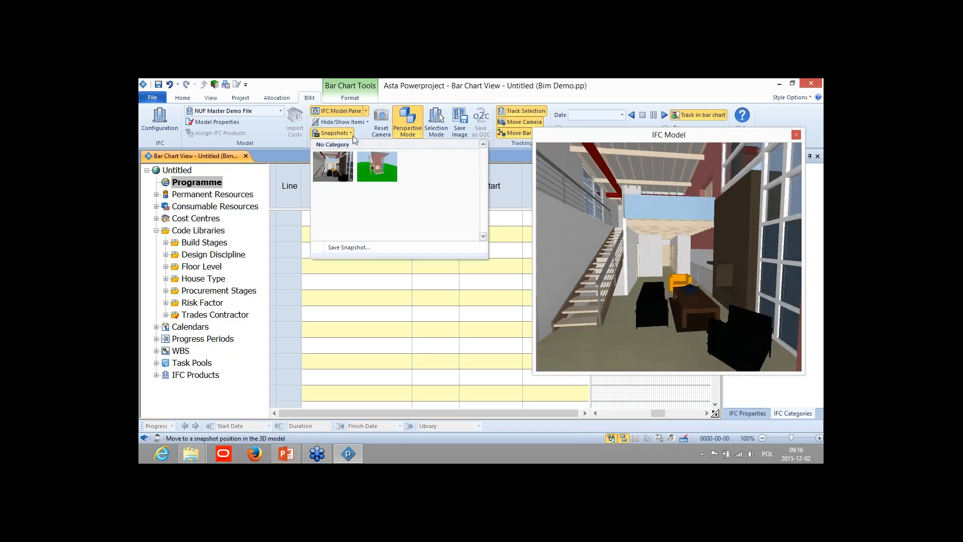
{"action": "left_click", "coordinate": [377, 166]}
{"action": "left_click_drag", "start_coordinate": [615, 209], "coordinate": [676, 202]}
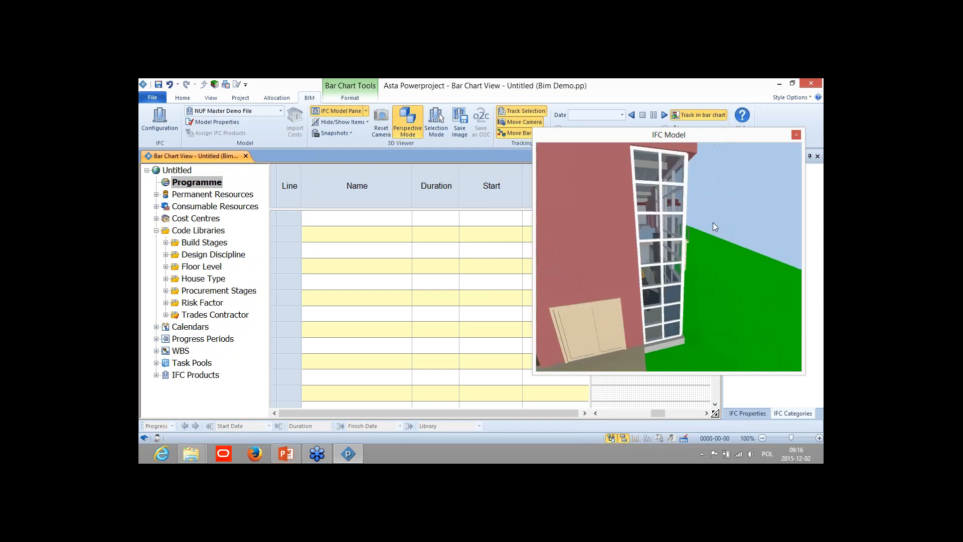
{"action": "left_click", "coordinate": [350, 131]}
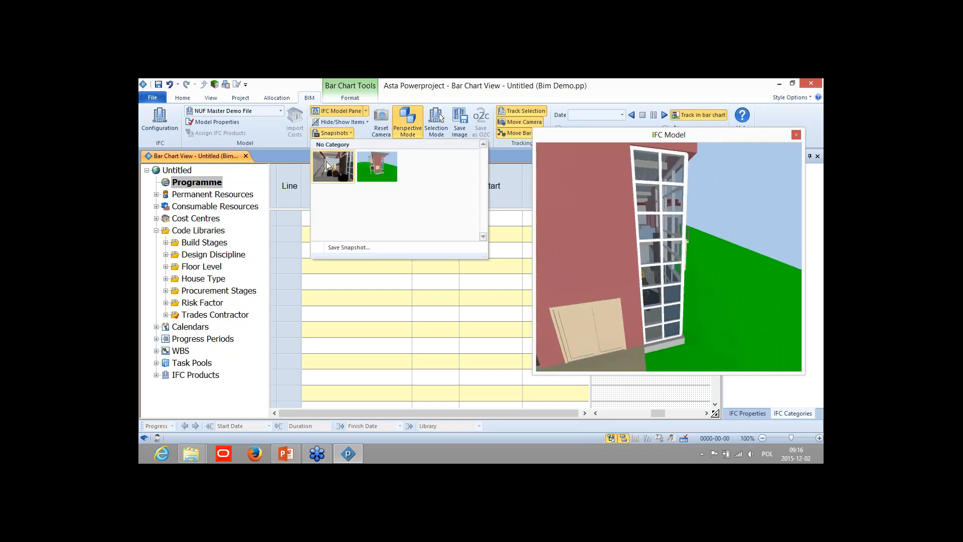
{"action": "left_click", "coordinate": [326, 161]}
{"action": "left_click", "coordinate": [381, 120]}
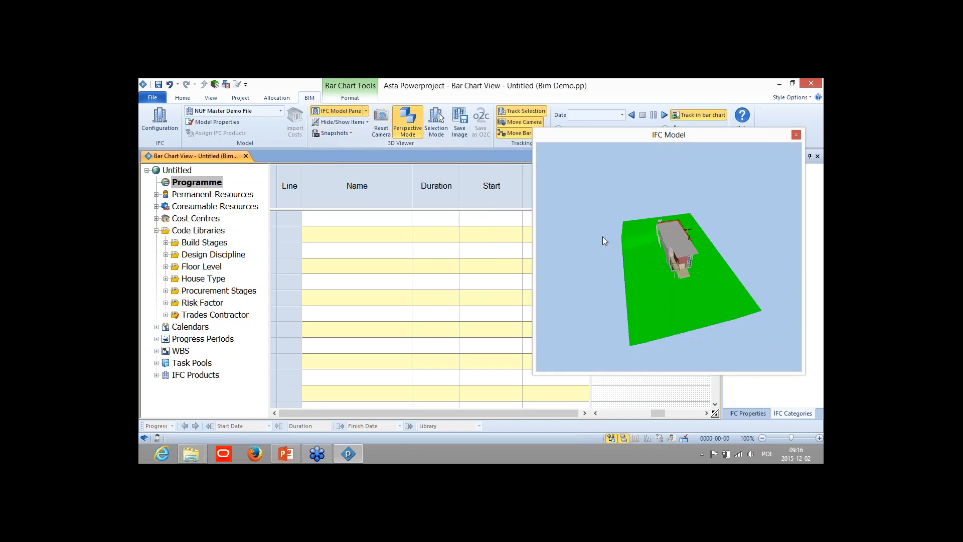
{"action": "left_click", "coordinate": [408, 120]}
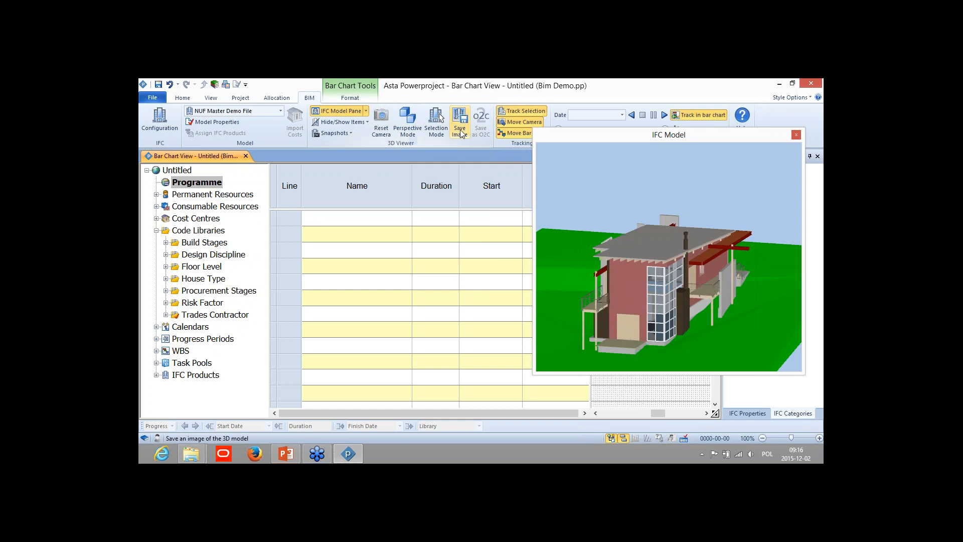
Step: Look through the file formats offered for saving an image of the 3D model, and cancel the save
{"action": "left_click", "coordinate": [461, 123]}
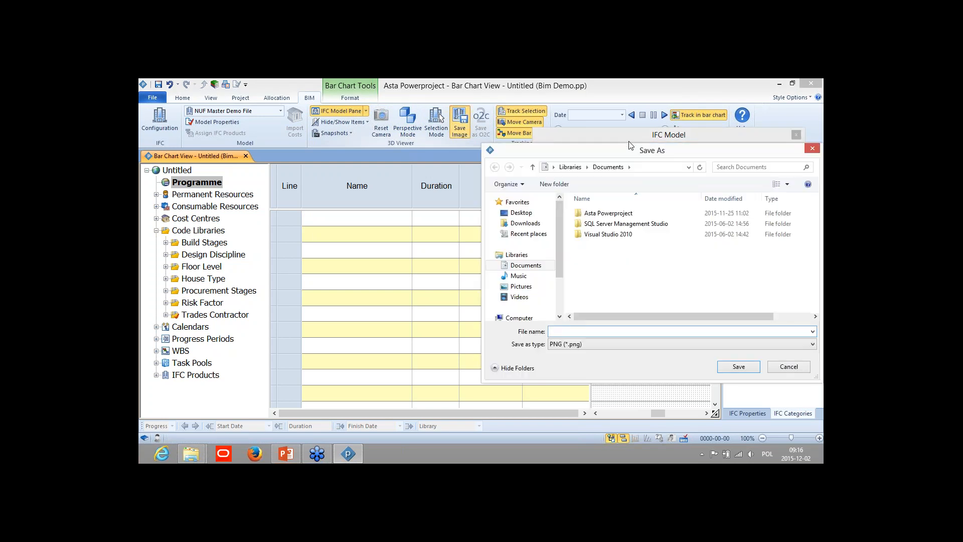
{"action": "left_click_drag", "start_coordinate": [602, 150], "coordinate": [337, 125]}
{"action": "left_click", "coordinate": [335, 319]}
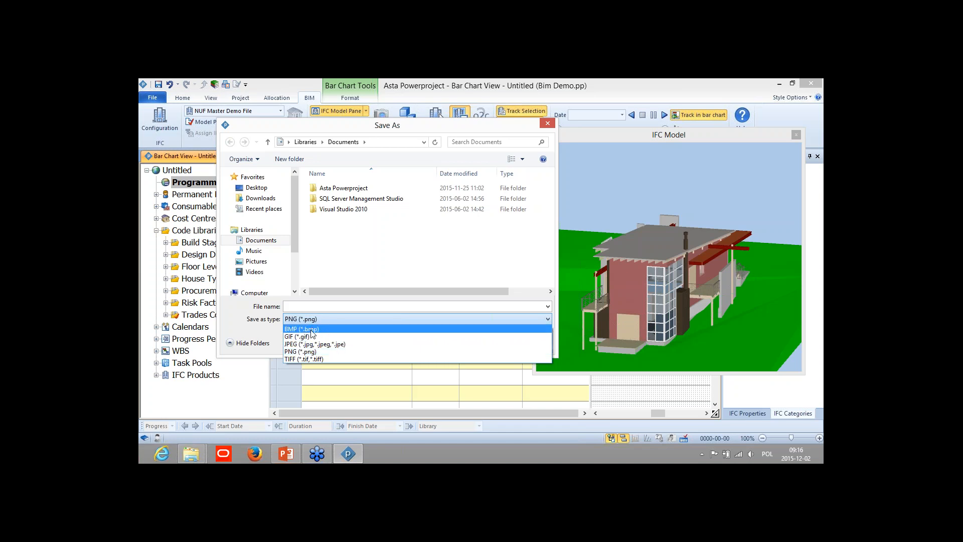
{"action": "left_click", "coordinate": [548, 124]}
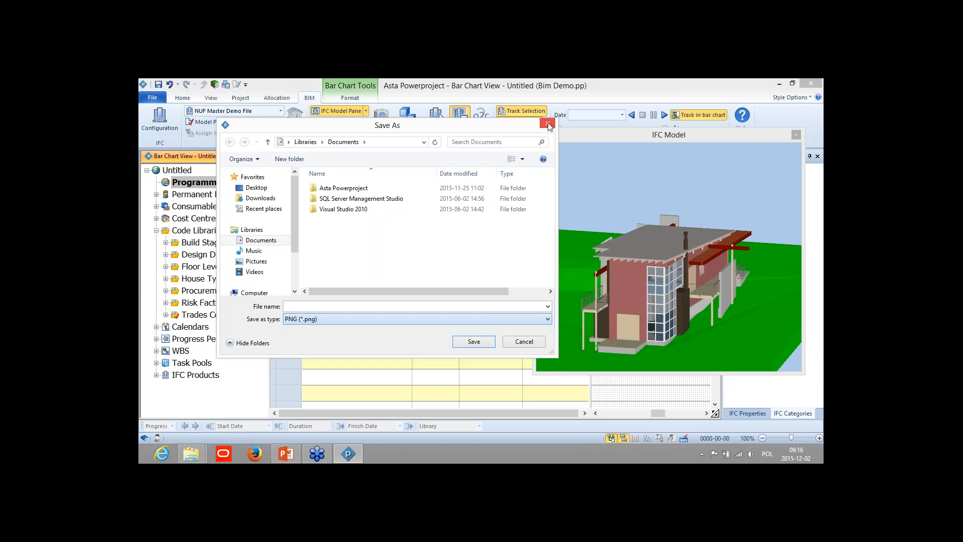
{"action": "left_click", "coordinate": [549, 124]}
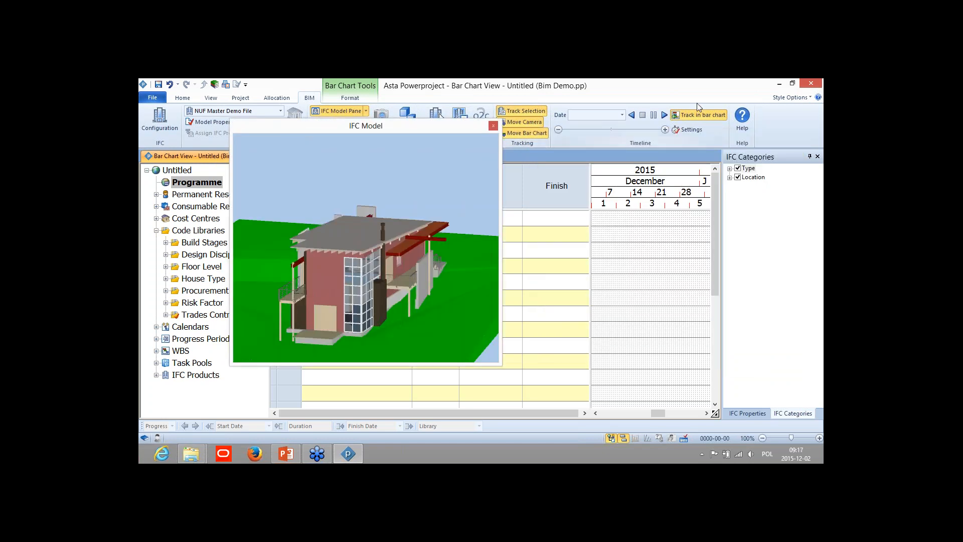
Step: Float the IFC Categories and IFC Properties pane beside the 3D model, show the properties, widen the pane and narrow the Property column
{"action": "left_click", "coordinate": [749, 168]}
{"action": "left_click_drag", "start_coordinate": [641, 138], "coordinate": [727, 359]}
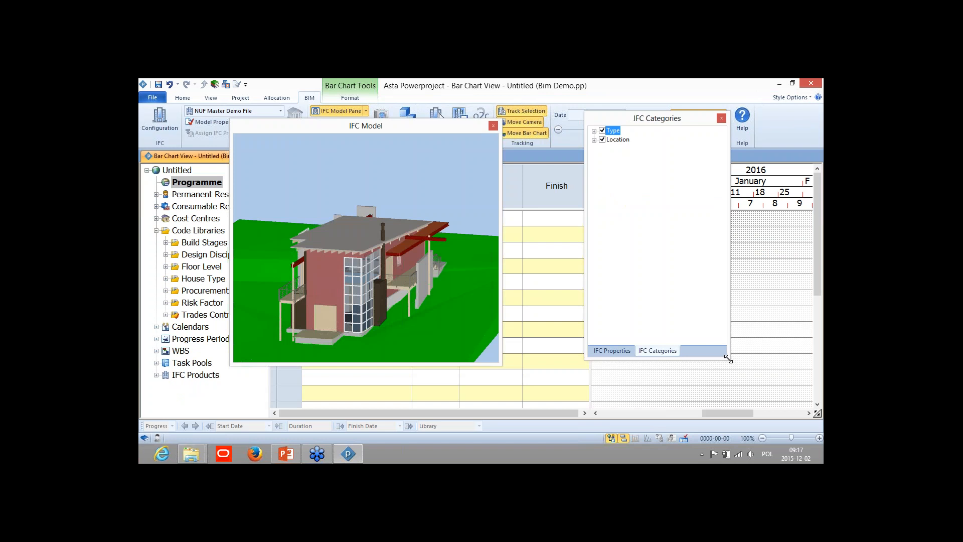
{"action": "left_click", "coordinate": [611, 351]}
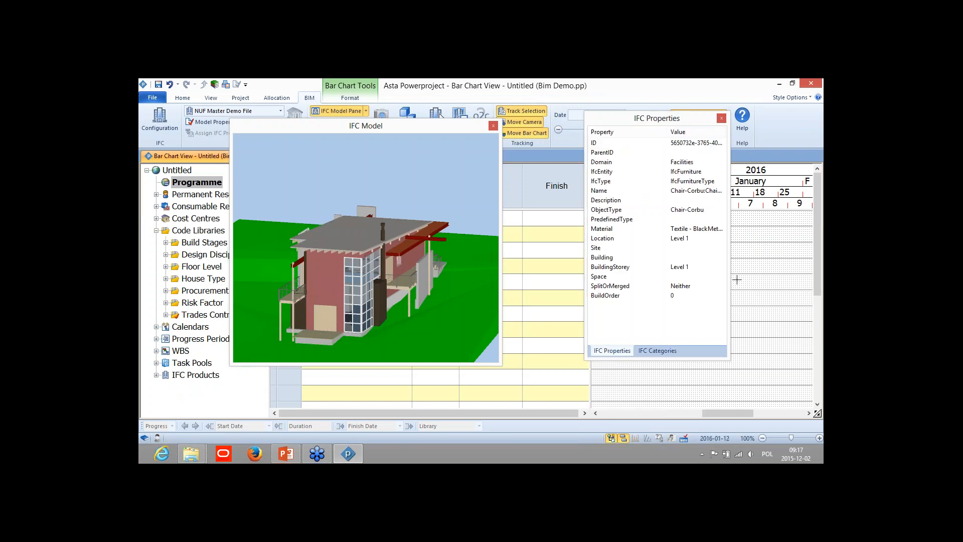
{"action": "left_click_drag", "start_coordinate": [732, 279], "coordinate": [787, 279]}
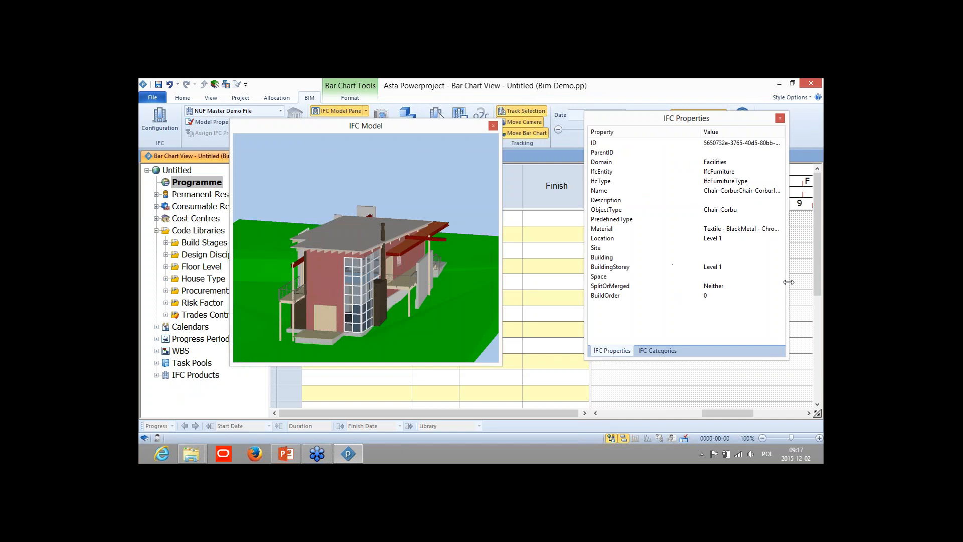
{"action": "left_click_drag", "start_coordinate": [701, 131], "coordinate": [661, 132]}
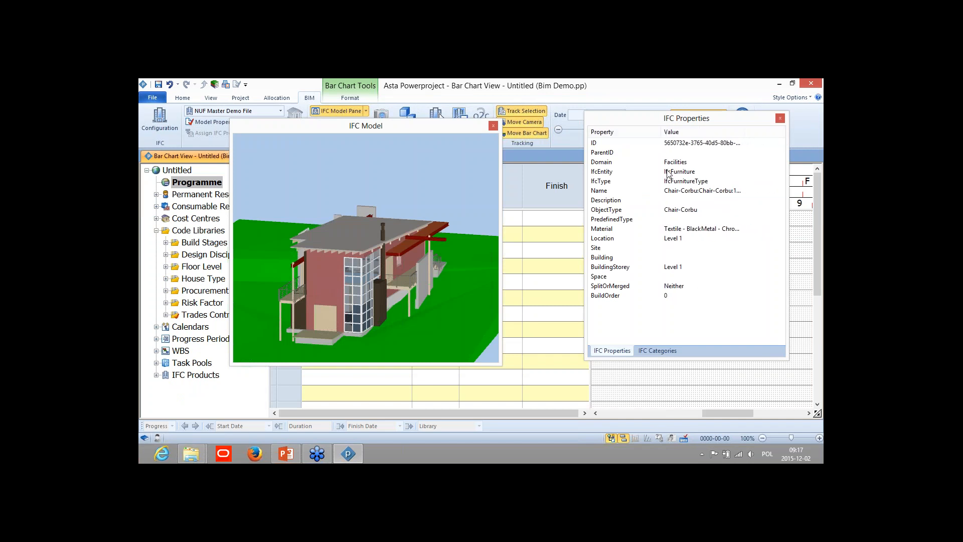
Step: Select the roof and the beige double door in the 3D model to examine their IFC properties
{"action": "left_click", "coordinate": [355, 242]}
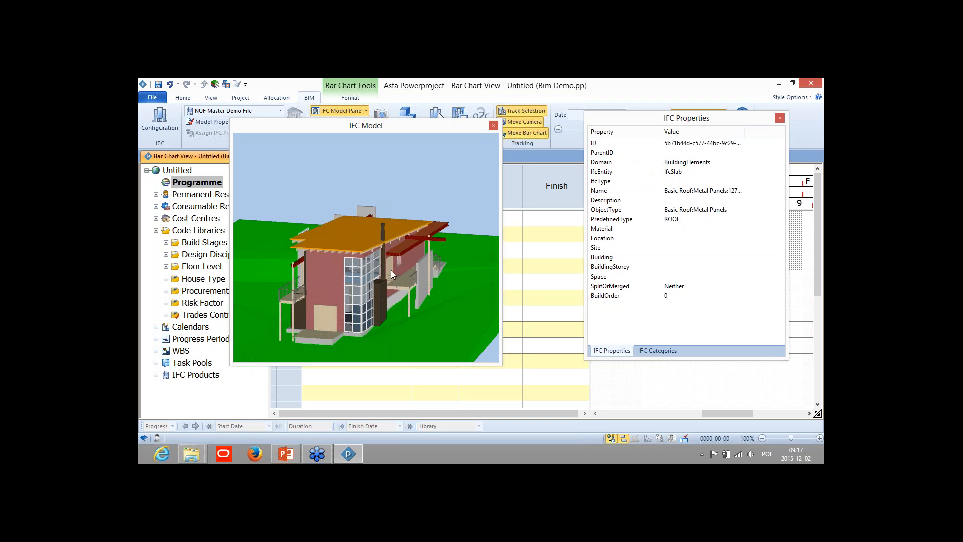
{"action": "left_click", "coordinate": [331, 315]}
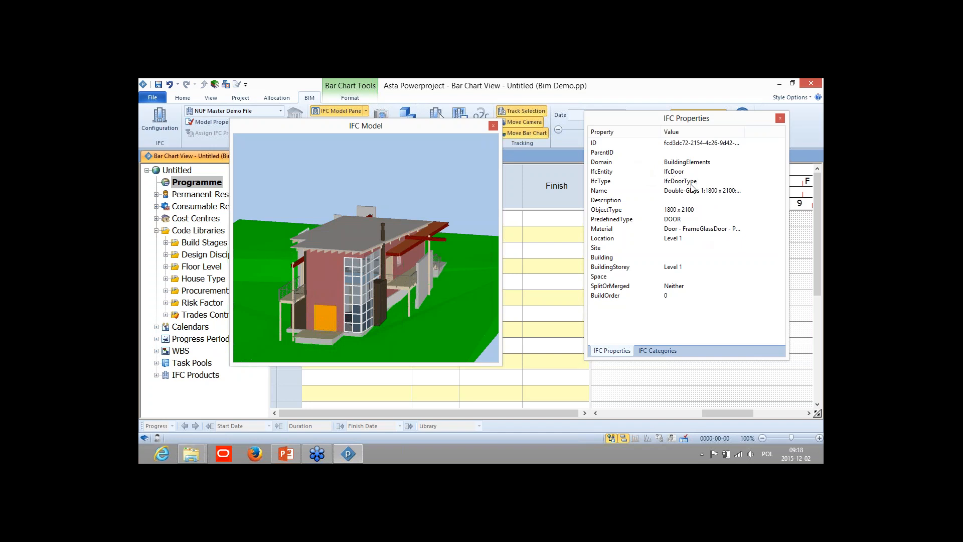
Step: Show the IFC categories and expand the Type branch and the Location branch down to the building's levels
{"action": "left_click", "coordinate": [659, 352]}
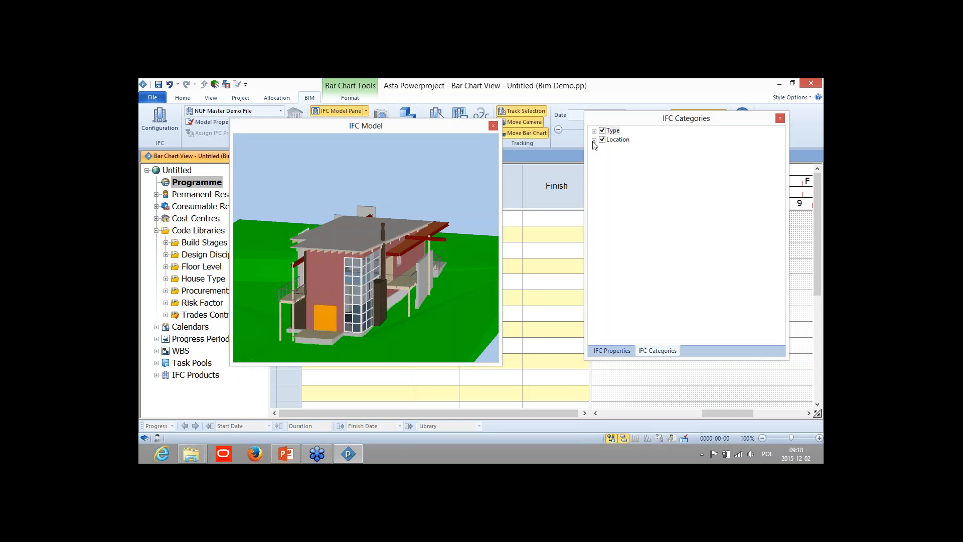
{"action": "left_click", "coordinate": [593, 141]}
{"action": "left_click", "coordinate": [594, 140]}
{"action": "left_click", "coordinate": [593, 130]}
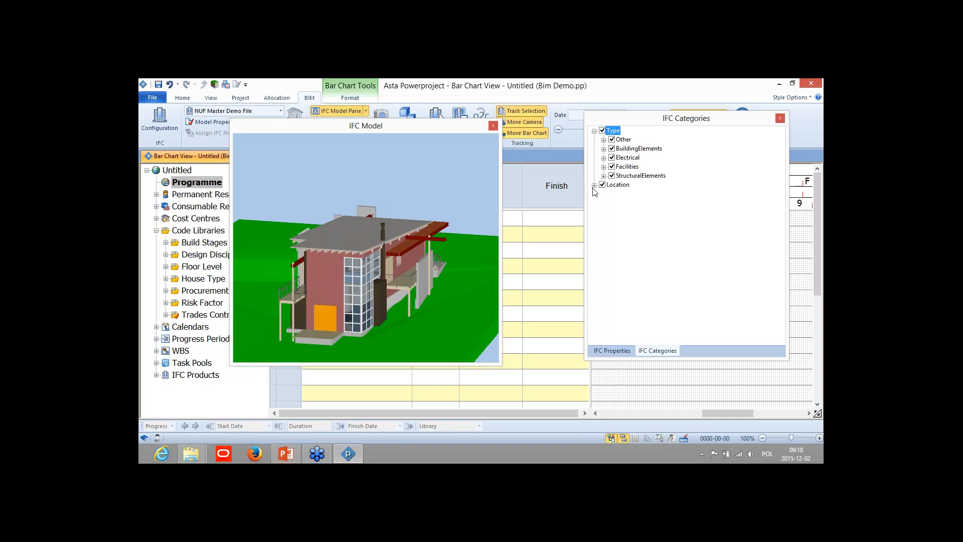
{"action": "left_click", "coordinate": [594, 185]}
{"action": "left_click", "coordinate": [603, 194]}
{"action": "left_click", "coordinate": [612, 203]}
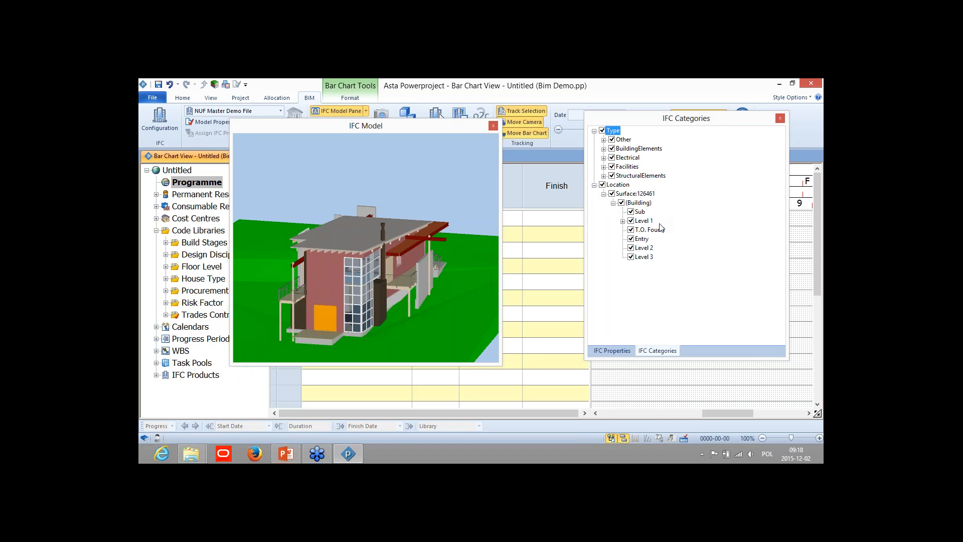
Step: Hide and redisplay Level 1 of the building, and try the same visibility switch on Level 2
{"action": "left_click", "coordinate": [633, 222]}
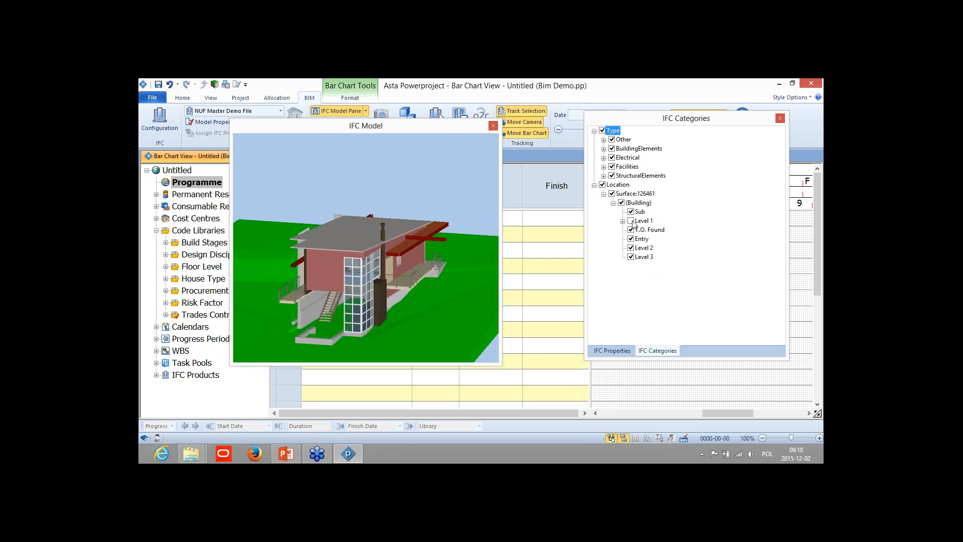
{"action": "left_click", "coordinate": [633, 223]}
{"action": "left_click", "coordinate": [631, 248]}
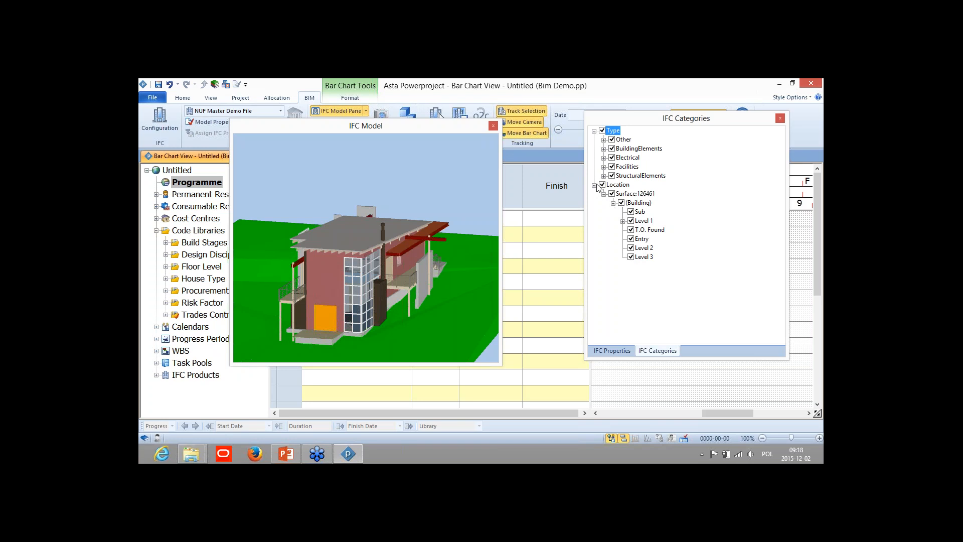
Step: Hide all element types in the 3D model and display only the BuildingElements category
{"action": "left_click", "coordinate": [602, 130]}
{"action": "left_click", "coordinate": [612, 149]}
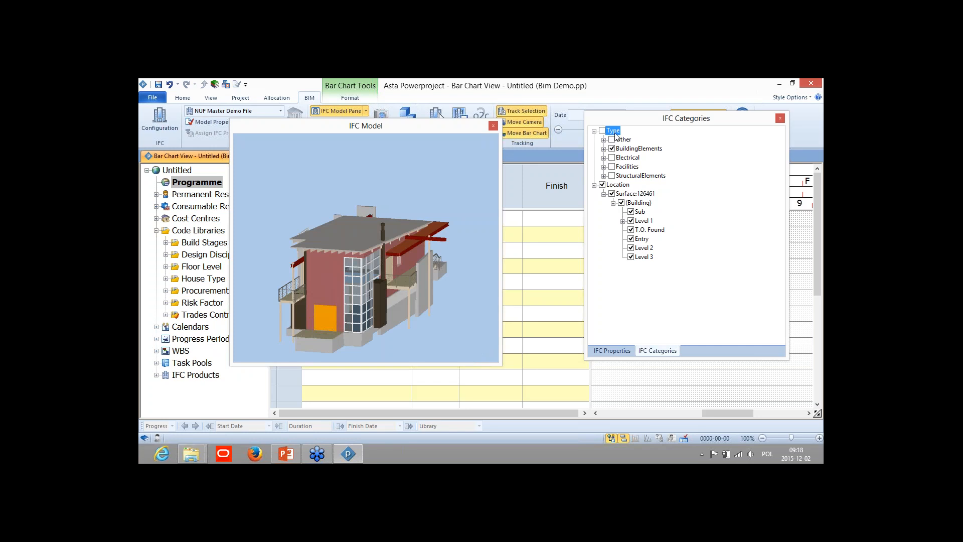
Step: Hide the BuildingElements category and view the Other, StructuralElements, Facilities and Electrical categories one at a time in the 3D model
{"action": "left_click", "coordinate": [612, 147]}
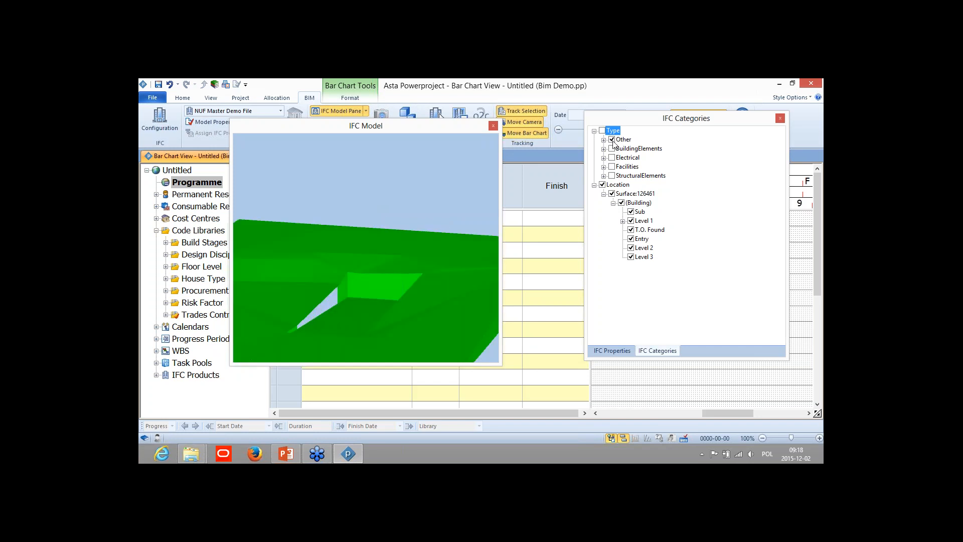
{"action": "left_click", "coordinate": [611, 175]}
{"action": "left_click", "coordinate": [612, 176]}
{"action": "left_click", "coordinate": [612, 166]}
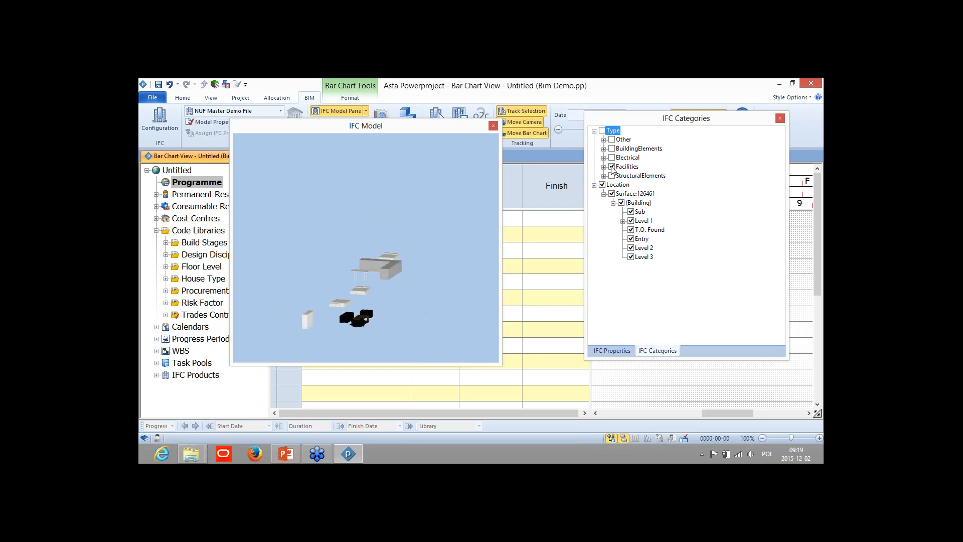
{"action": "mouse_move", "coordinate": [397, 298]}
{"action": "left_mouse_down"}
{"action": "mouse_move", "coordinate": [410, 295]}
{"action": "mouse_move", "coordinate": [435, 323]}
{"action": "mouse_move", "coordinate": [355, 302]}
{"action": "mouse_move", "coordinate": [480, 300]}
{"action": "mouse_move", "coordinate": [469, 311]}
{"action": "mouse_move", "coordinate": [413, 297]}
{"action": "mouse_move", "coordinate": [412, 307]}
{"action": "left_mouse_up"}
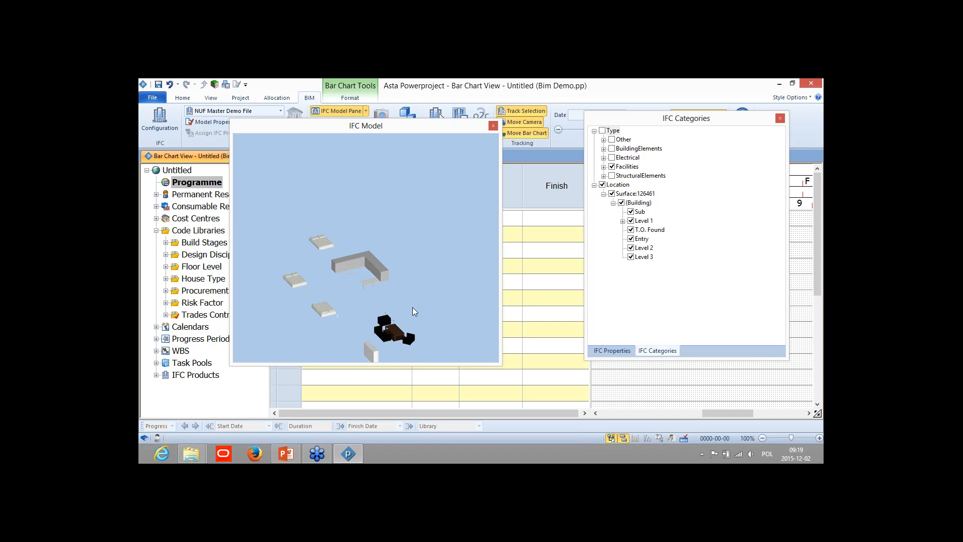
{"action": "left_click", "coordinate": [612, 166]}
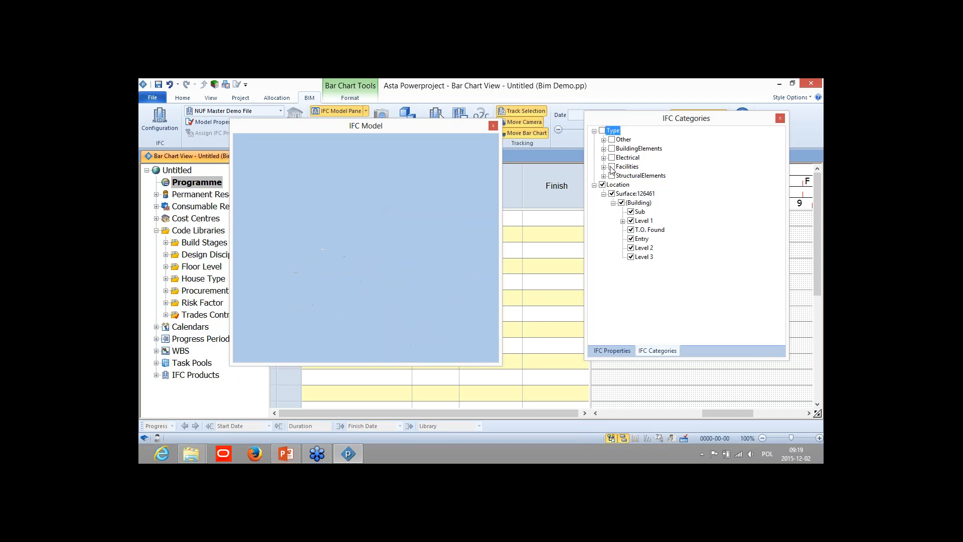
{"action": "left_click", "coordinate": [612, 157]}
Step: Redisplay all element types in the 3D model and close the IFC categories
{"action": "left_click", "coordinate": [602, 131]}
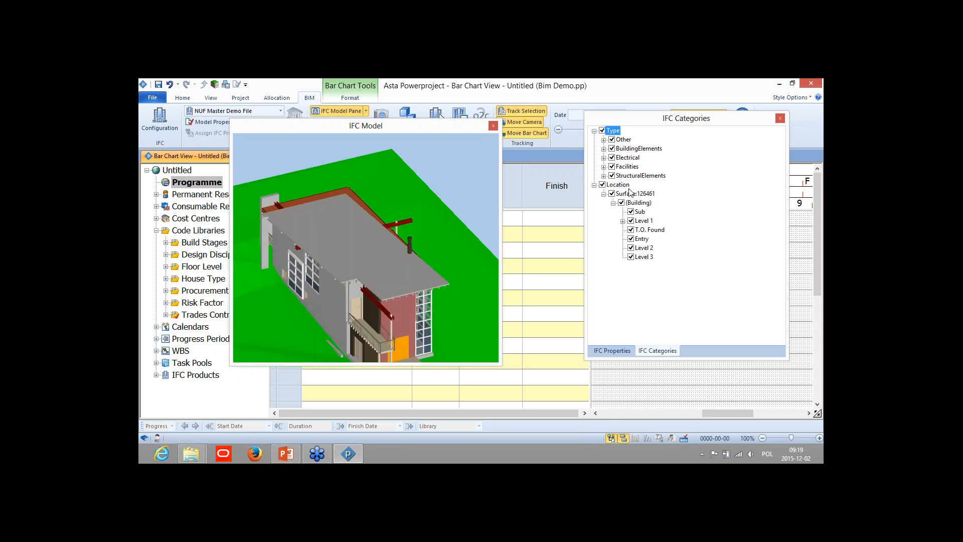
{"action": "mouse_move", "coordinate": [381, 289]}
{"action": "left_mouse_down"}
{"action": "mouse_move", "coordinate": [426, 319]}
{"action": "mouse_move", "coordinate": [480, 281]}
{"action": "mouse_move", "coordinate": [393, 303]}
{"action": "left_mouse_up"}
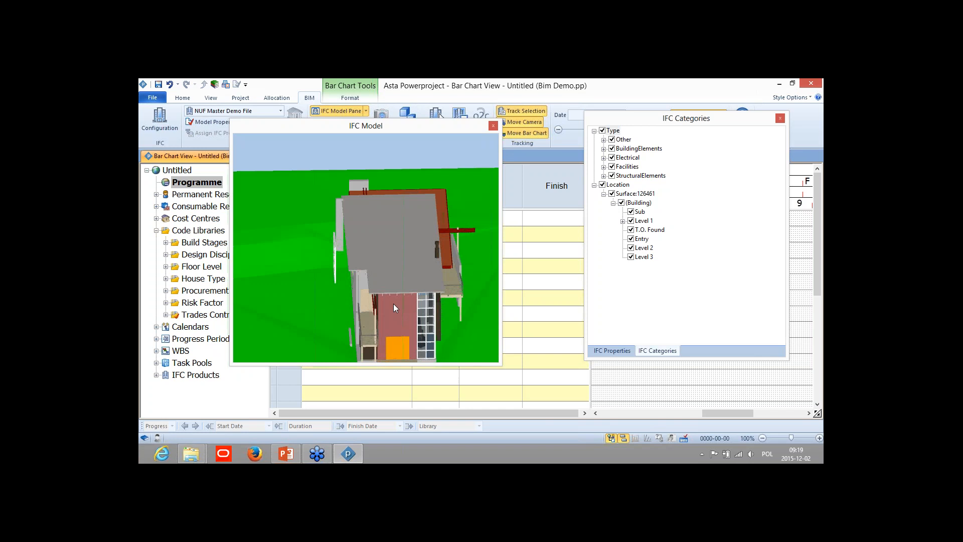
{"action": "left_click", "coordinate": [779, 118]}
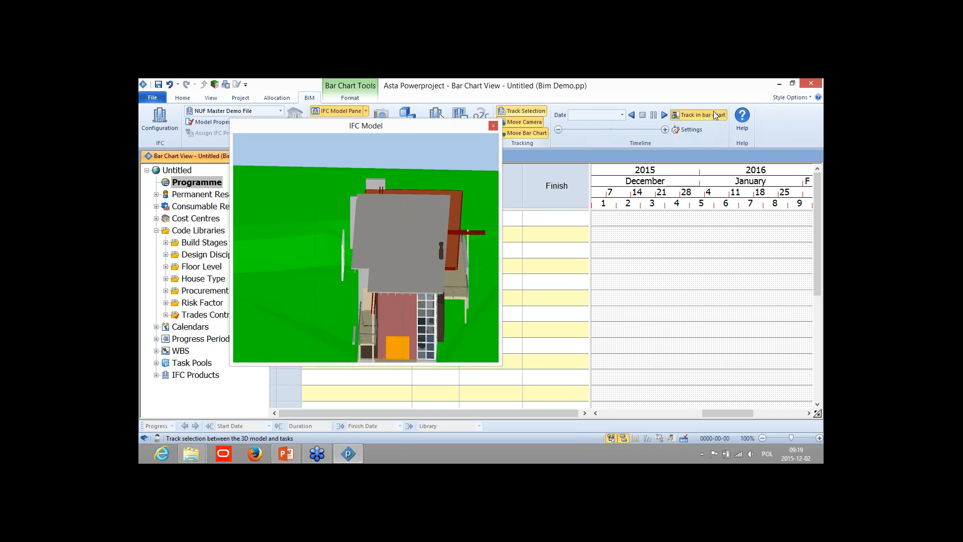
Step: Move the floating 3D model aside, enable selection mode and narrow the Name column and the task table to expose the bar chart
{"action": "left_click_drag", "start_coordinate": [402, 123], "coordinate": [713, 109]}
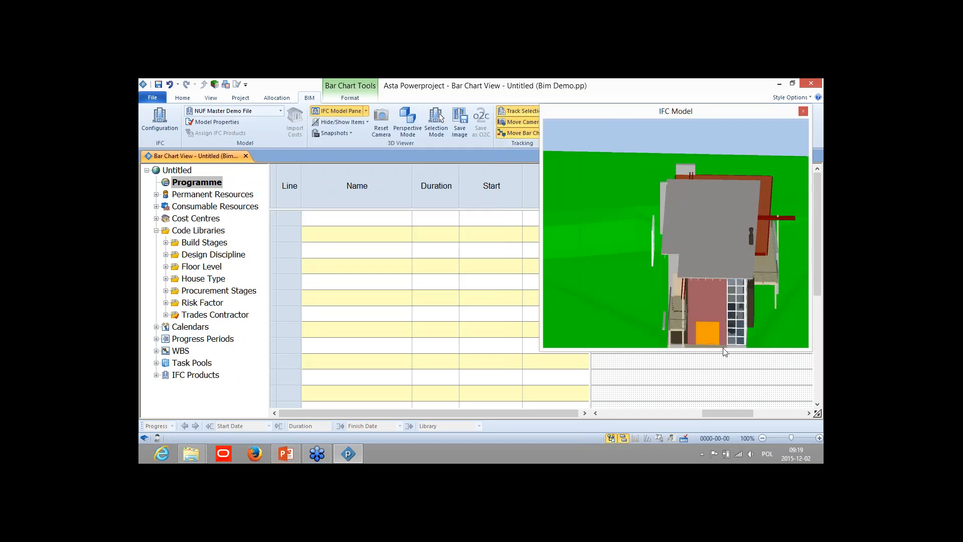
{"action": "left_click_drag", "start_coordinate": [723, 351], "coordinate": [715, 402]}
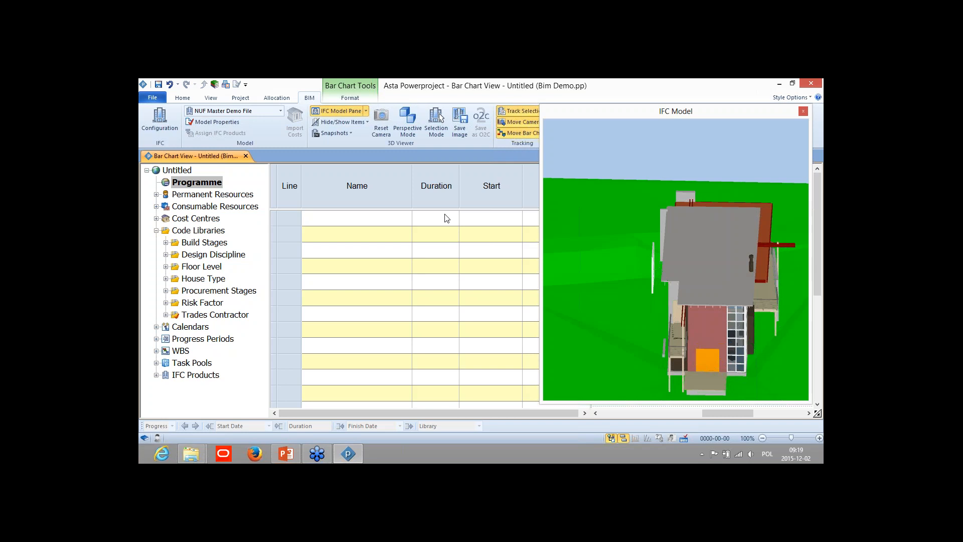
{"action": "left_click", "coordinate": [438, 114]}
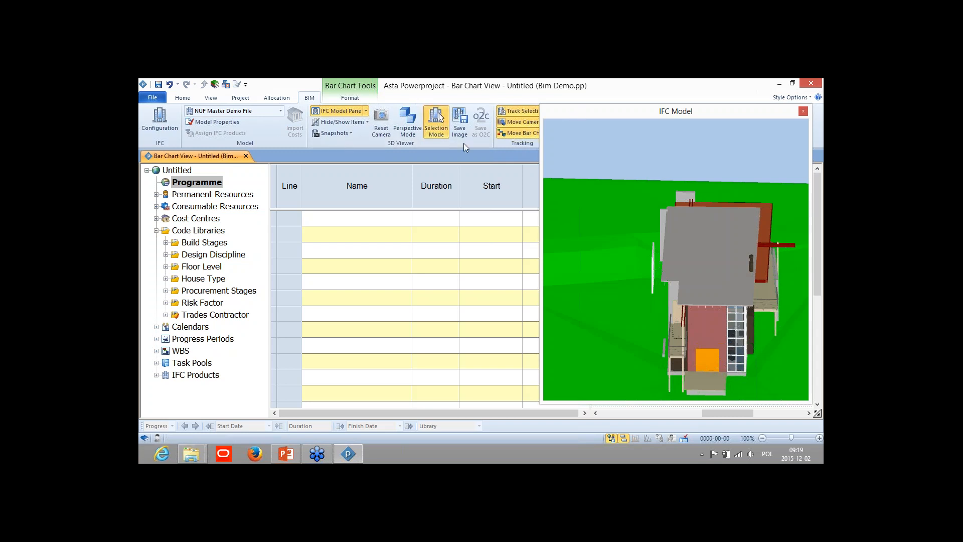
{"action": "left_click_drag", "start_coordinate": [579, 111], "coordinate": [697, 192]}
{"action": "left_click_drag", "start_coordinate": [591, 176], "coordinate": [475, 177]}
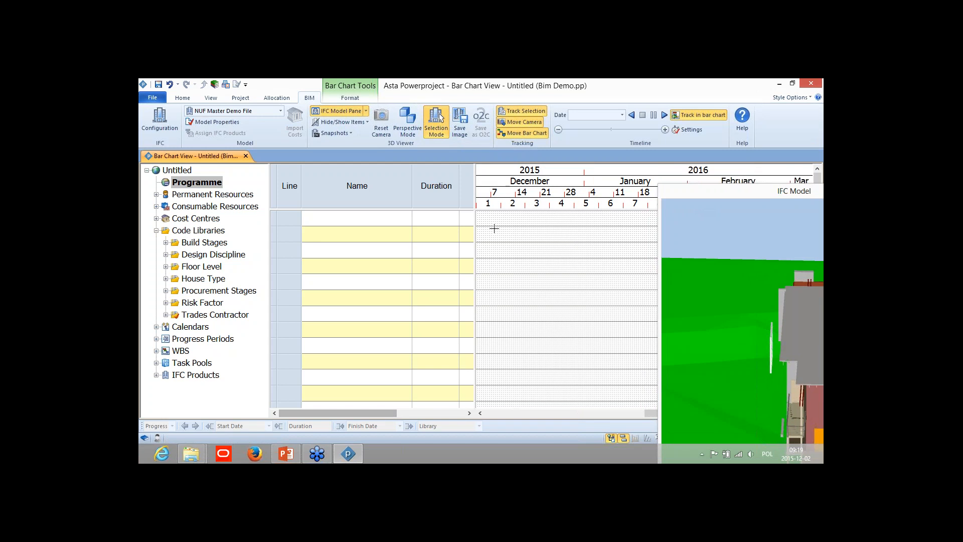
{"action": "left_click_drag", "start_coordinate": [412, 185], "coordinate": [344, 185]}
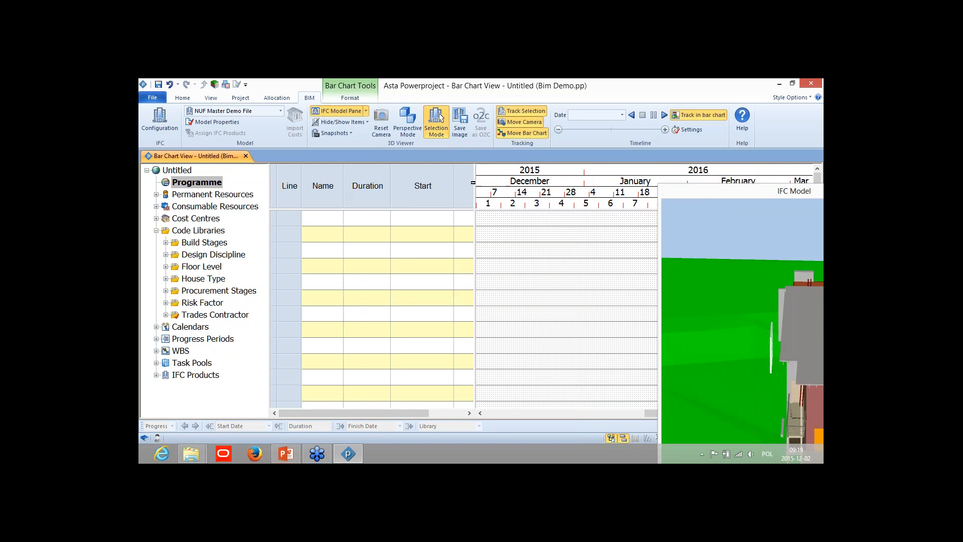
{"action": "left_click_drag", "start_coordinate": [472, 183], "coordinate": [421, 191]}
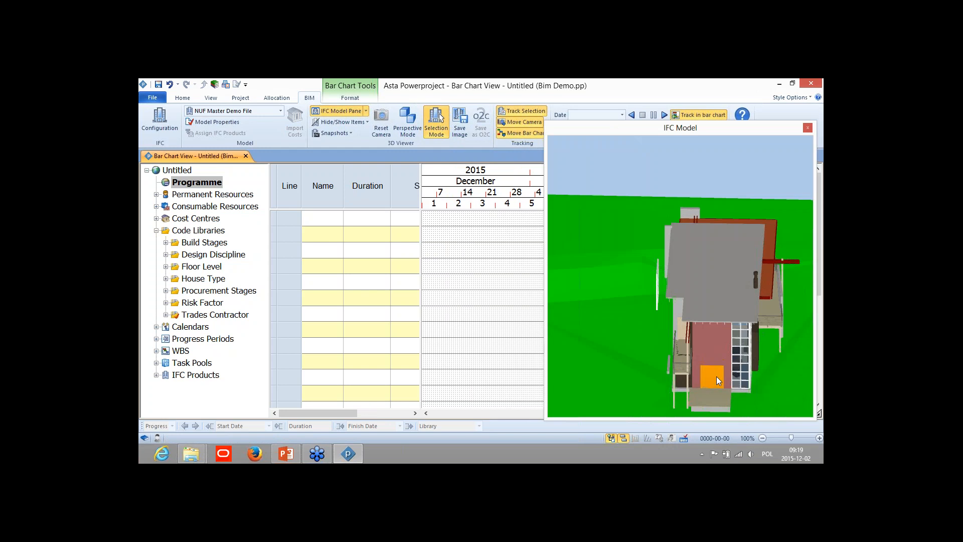
Step: Create a first-row task starting 15 December 2015 from the highlighted double-glass door, and widen the Name column and task table
{"action": "left_click_drag", "start_coordinate": [709, 373], "coordinate": [468, 228]}
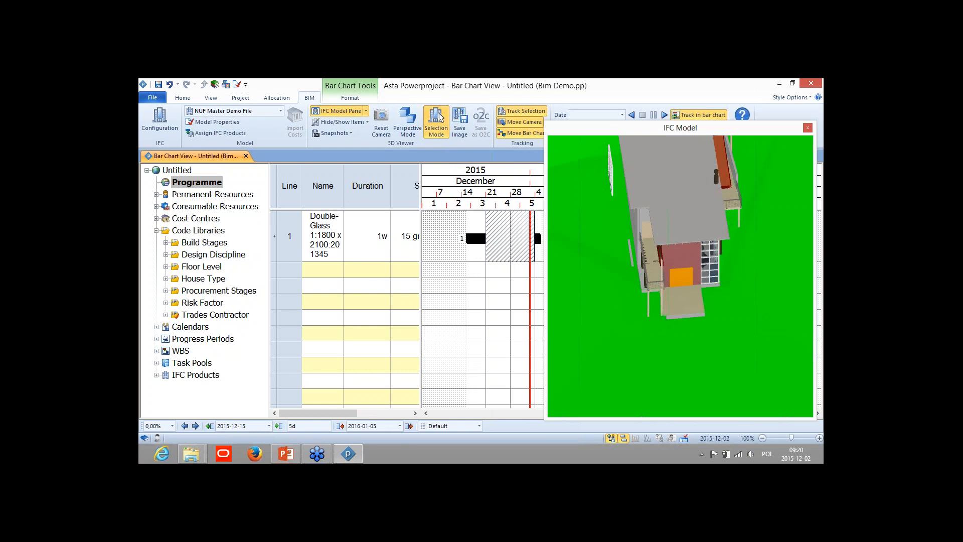
{"action": "left_click_drag", "start_coordinate": [420, 196], "coordinate": [442, 202]}
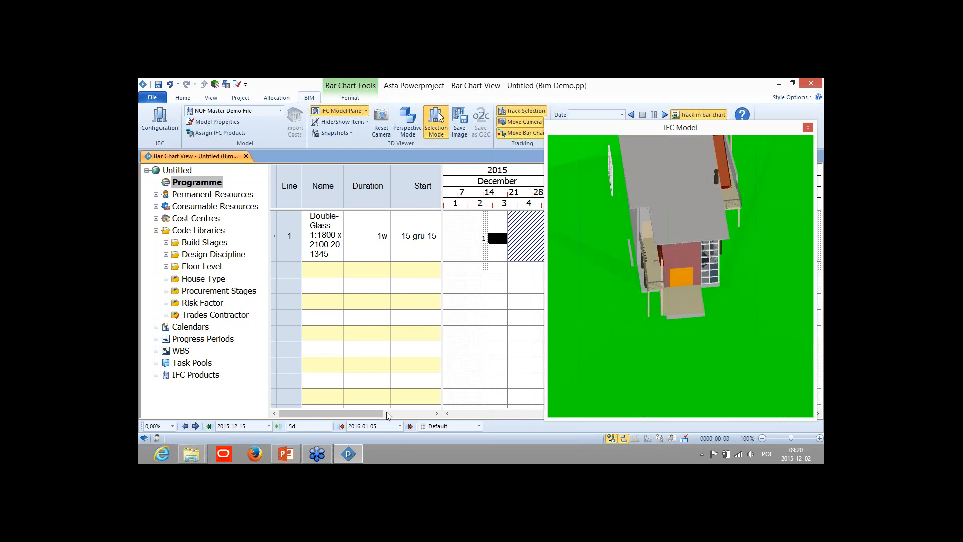
{"action": "left_click_drag", "start_coordinate": [372, 415], "coordinate": [367, 416]}
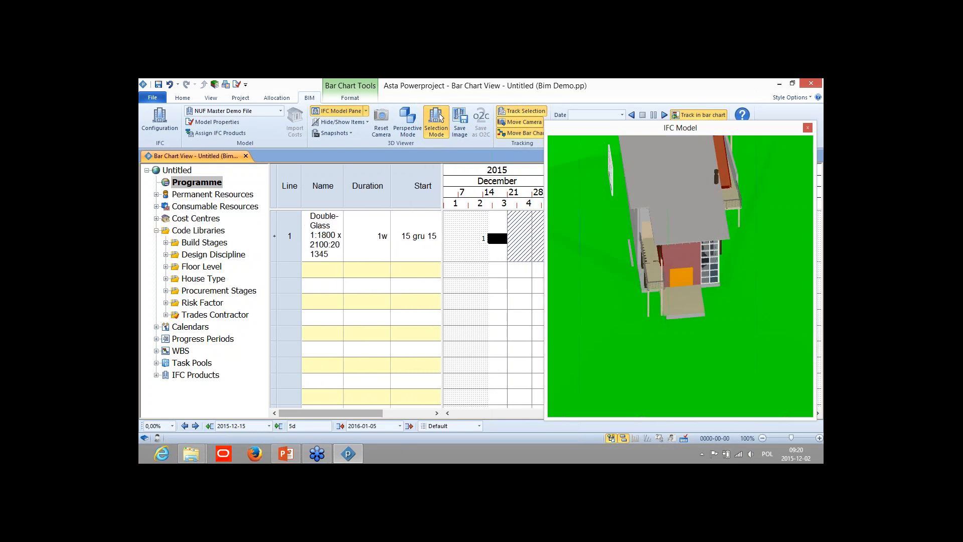
{"action": "left_click_drag", "start_coordinate": [343, 195], "coordinate": [408, 206]}
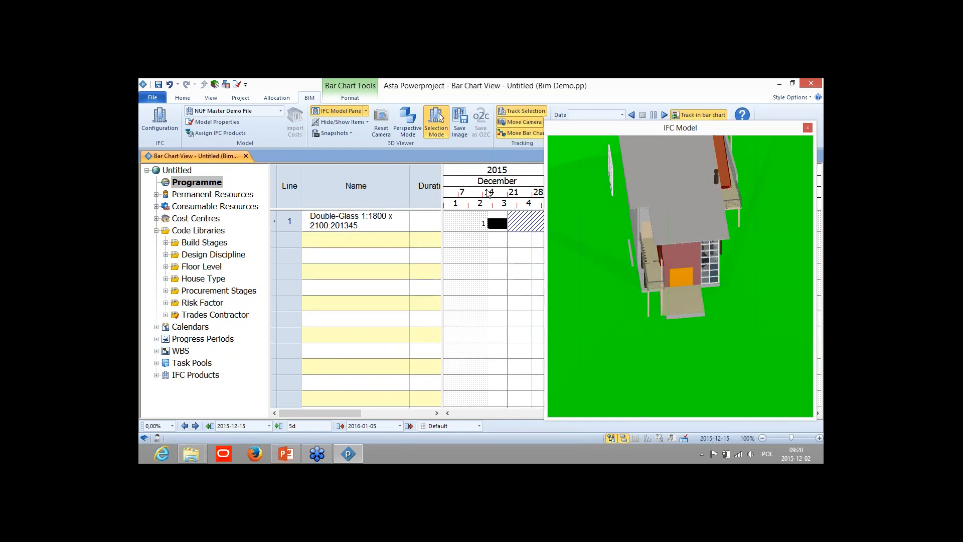
{"action": "left_click_drag", "start_coordinate": [442, 195], "coordinate": [489, 194]}
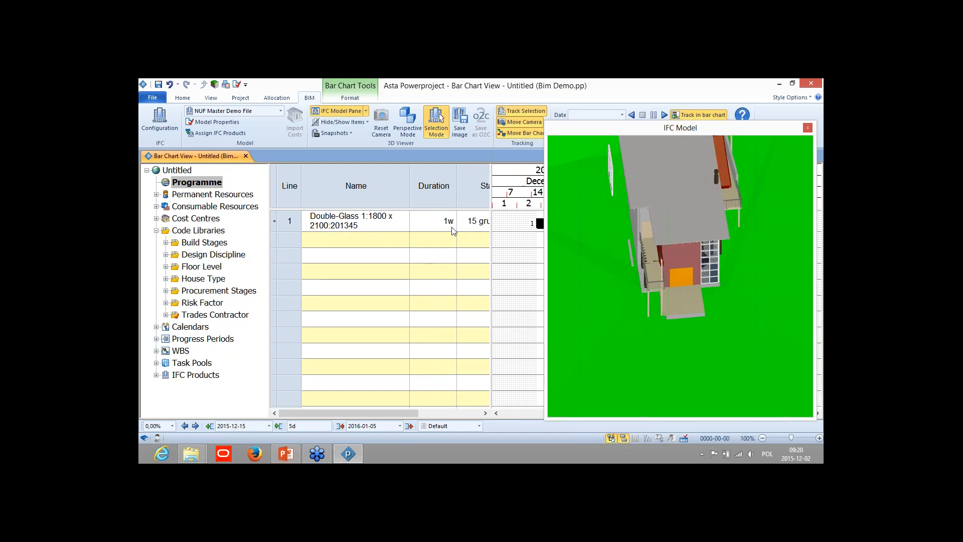
{"action": "left_click", "coordinate": [487, 413]}
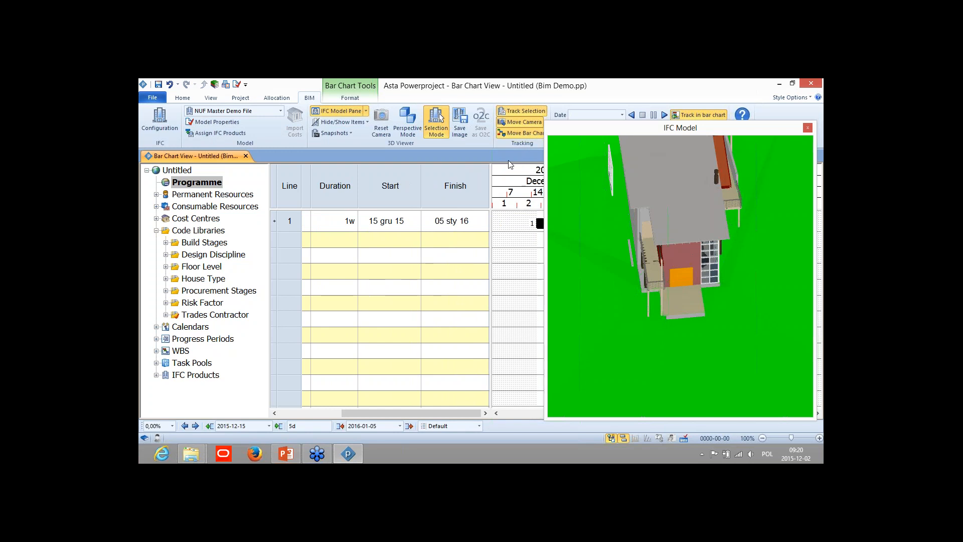
Step: Dock the 3D model pane above the bar chart and increase its height
{"action": "left_click_drag", "start_coordinate": [505, 160], "coordinate": [498, 157]}
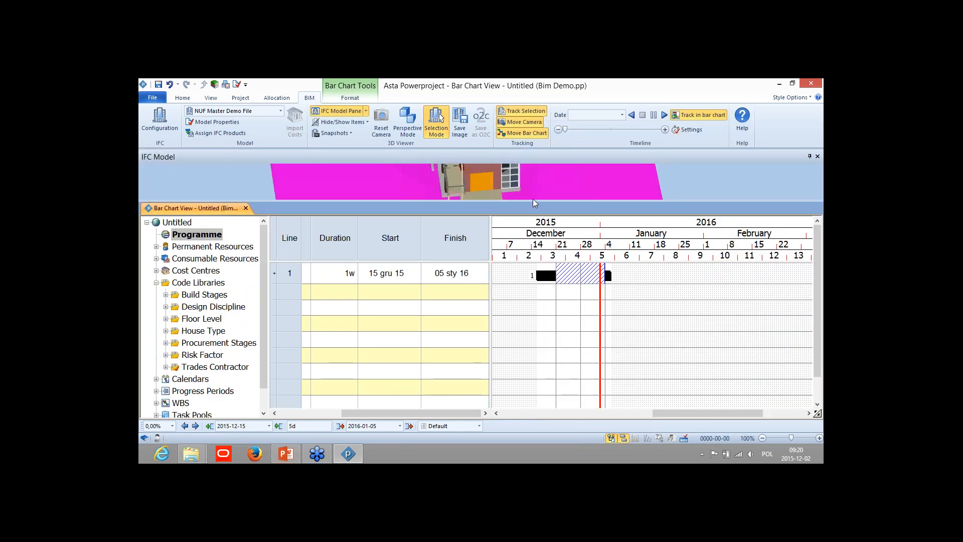
{"action": "left_click_drag", "start_coordinate": [534, 207], "coordinate": [534, 258]}
{"action": "left_click", "coordinate": [548, 219]}
{"action": "scroll", "coordinate": [546, 211], "scroll_direction": "down", "scroll_amount": 4}
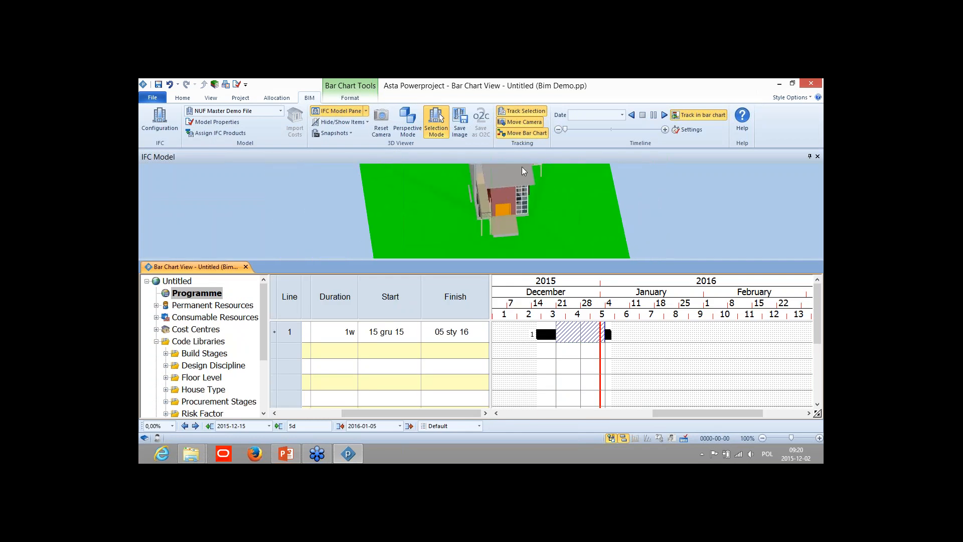
Step: Enlarge the model pane further and create a second-row task starting 15 December 2015 from the beige double door under the balcony
{"action": "left_click", "coordinate": [442, 118]}
{"action": "left_click_drag", "start_coordinate": [576, 217], "coordinate": [607, 198]}
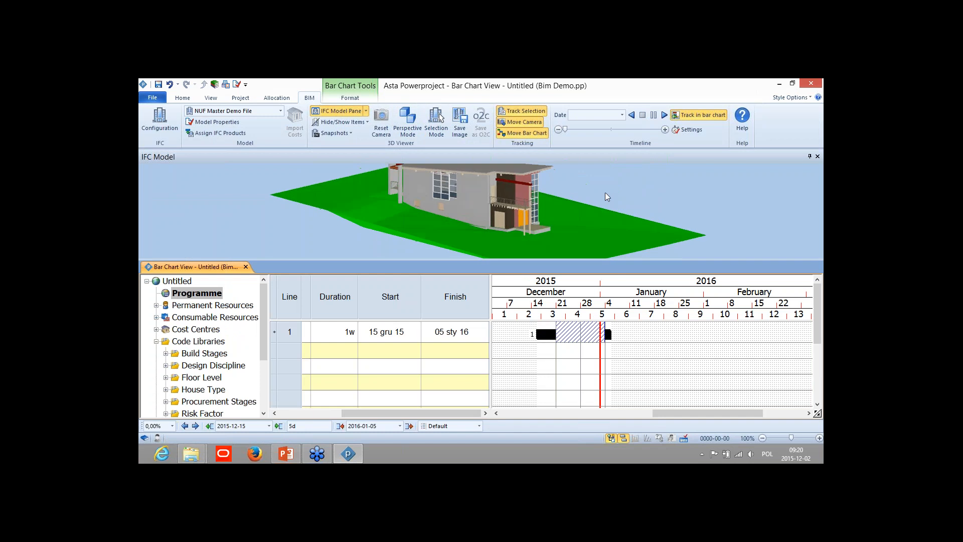
{"action": "scroll", "coordinate": [539, 186], "scroll_direction": "up", "scroll_amount": 2}
{"action": "left_click", "coordinate": [594, 190]}
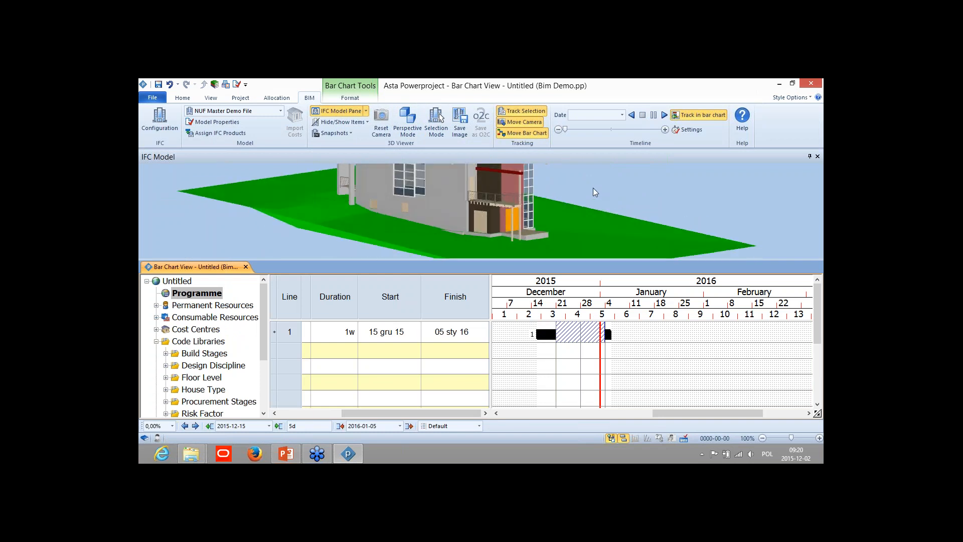
{"action": "left_click_drag", "start_coordinate": [564, 257], "coordinate": [585, 284]}
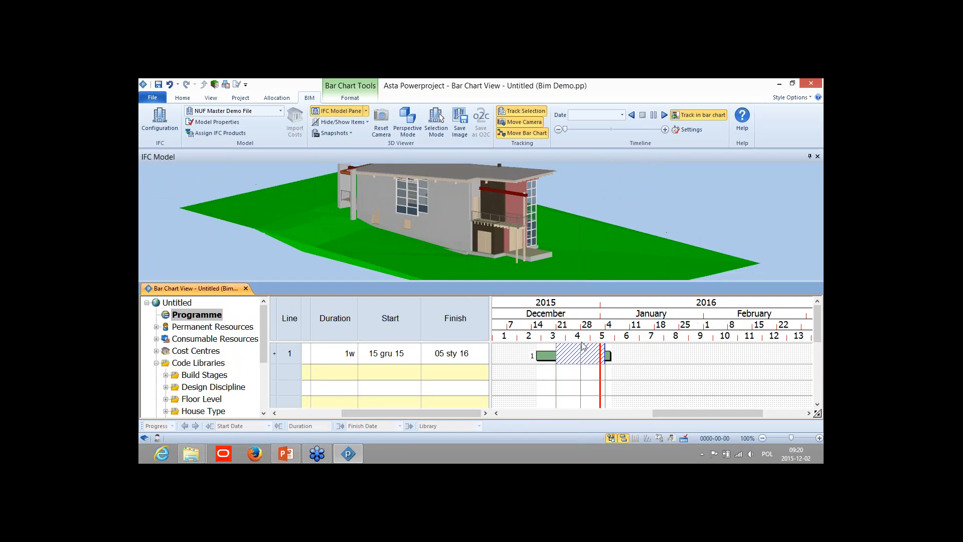
{"action": "left_click_drag", "start_coordinate": [490, 237], "coordinate": [486, 237]}
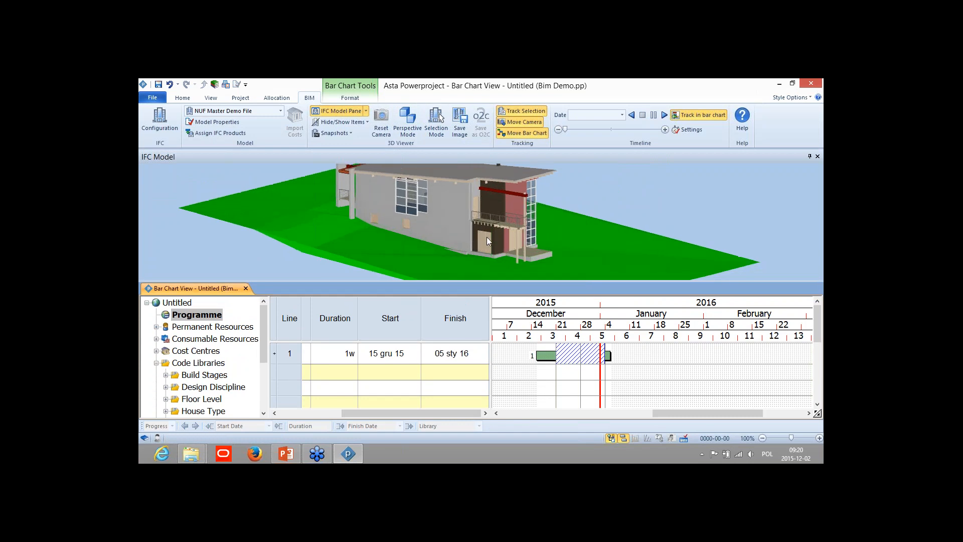
{"action": "left_click", "coordinate": [436, 121]}
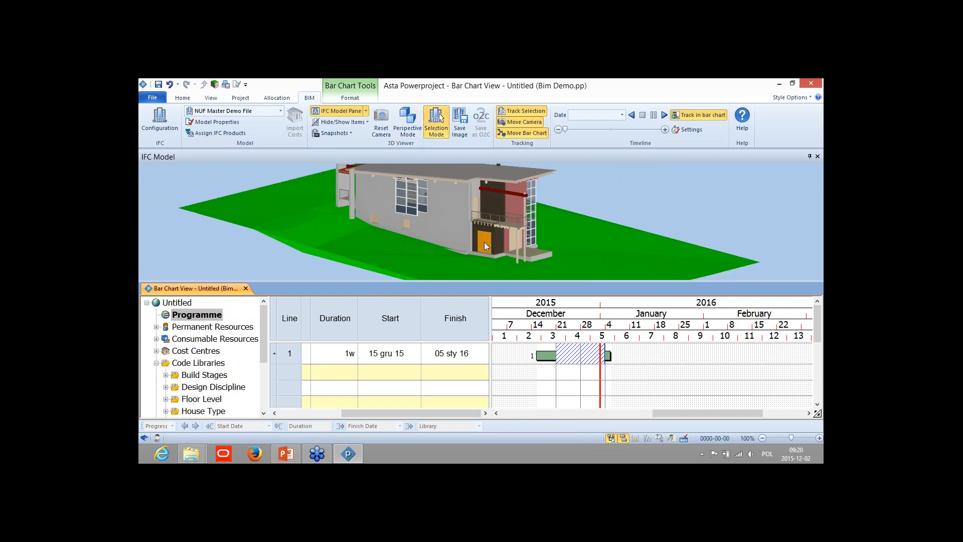
{"action": "left_click_drag", "start_coordinate": [482, 246], "coordinate": [540, 381]}
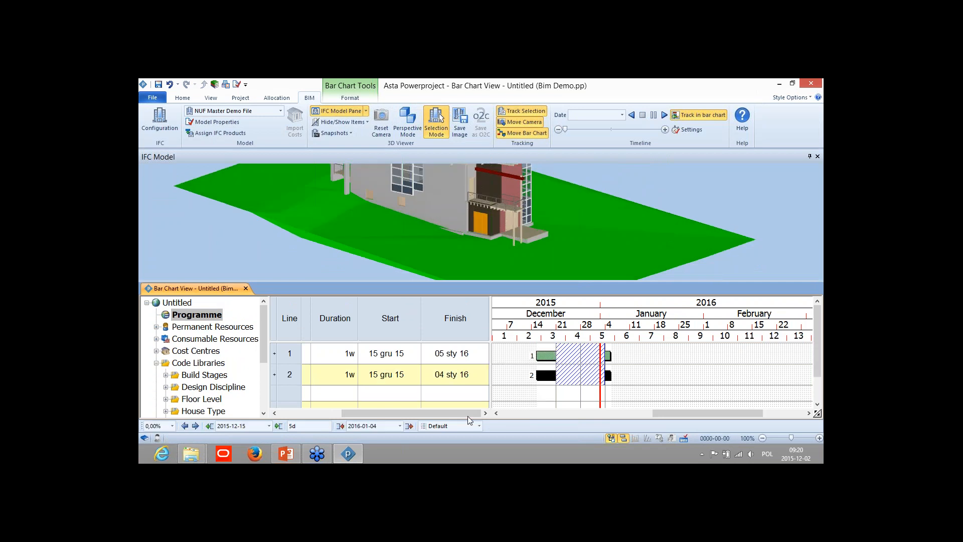
{"action": "left_click_drag", "start_coordinate": [462, 413], "coordinate": [398, 413]}
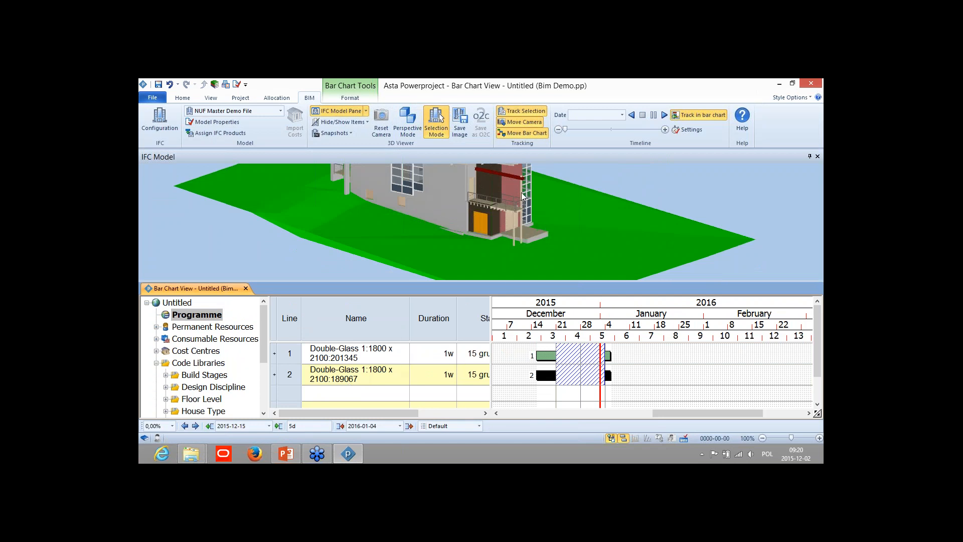
Step: Reset the camera, select the roof and create a third-row task from it starting 17 December 2015
{"action": "scroll", "coordinate": [506, 193], "scroll_direction": "up", "scroll_amount": 1}
{"action": "scroll", "coordinate": [505, 193], "scroll_direction": "down", "scroll_amount": 3}
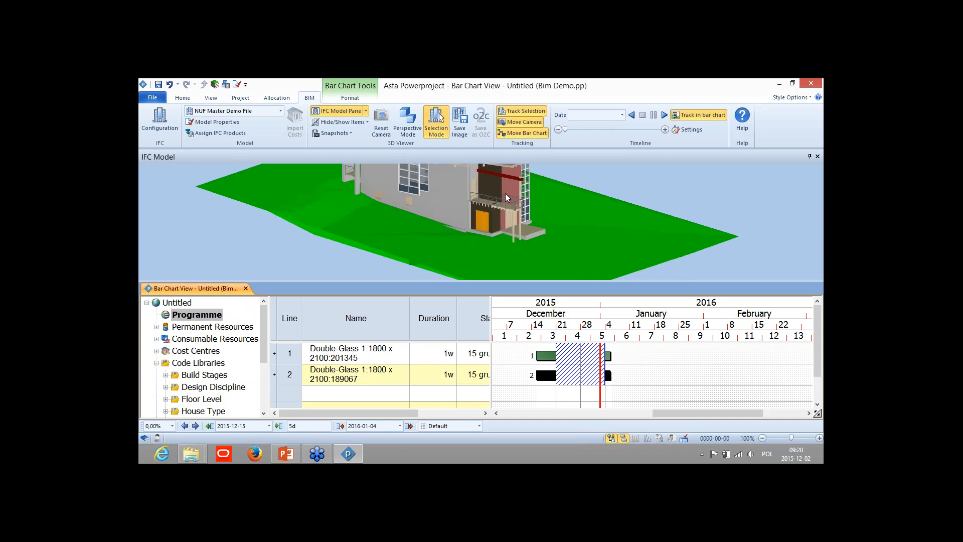
{"action": "left_click", "coordinate": [465, 189]}
{"action": "left_click", "coordinate": [465, 190]}
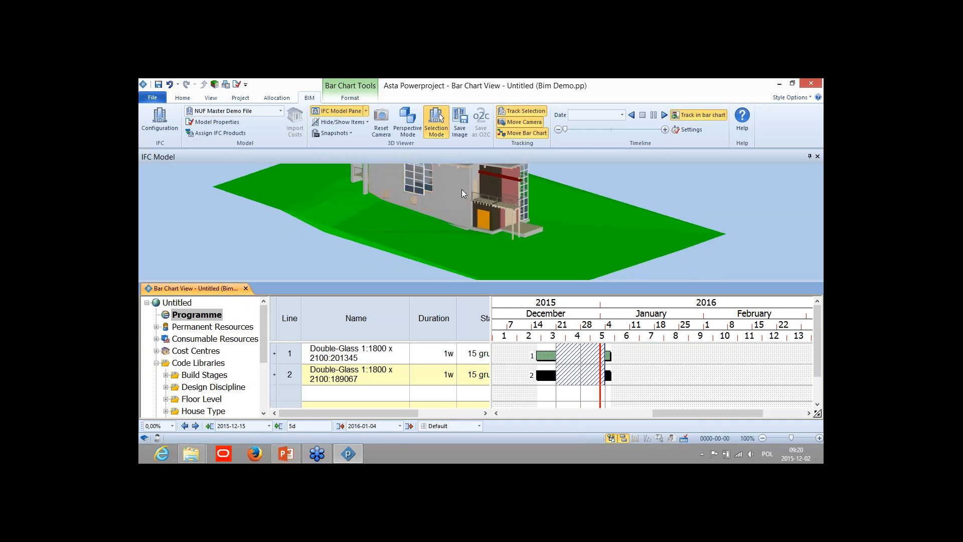
{"action": "left_click", "coordinate": [382, 122]}
{"action": "left_click", "coordinate": [490, 190]}
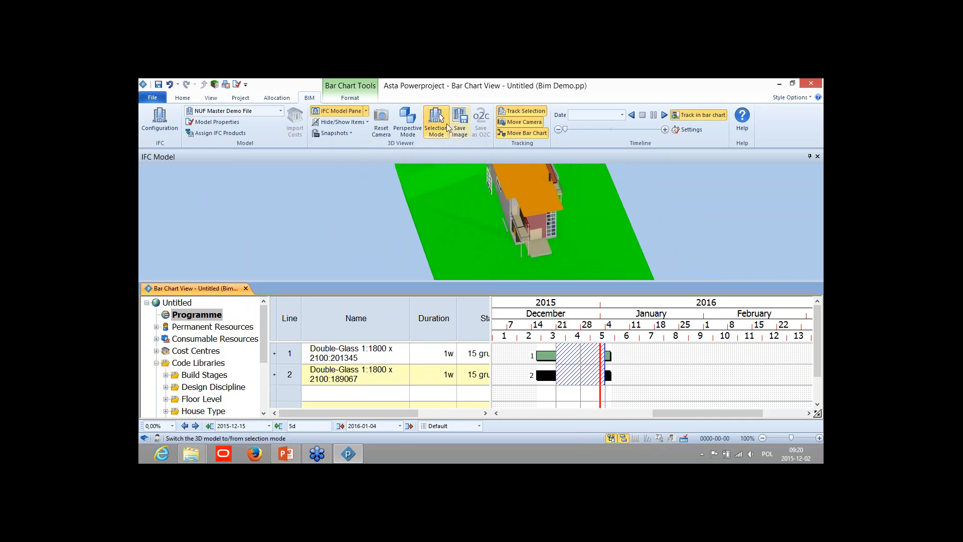
{"action": "left_click", "coordinate": [444, 124]}
{"action": "left_click_drag", "start_coordinate": [568, 220], "coordinate": [550, 186]}
{"action": "left_click", "coordinate": [437, 129]}
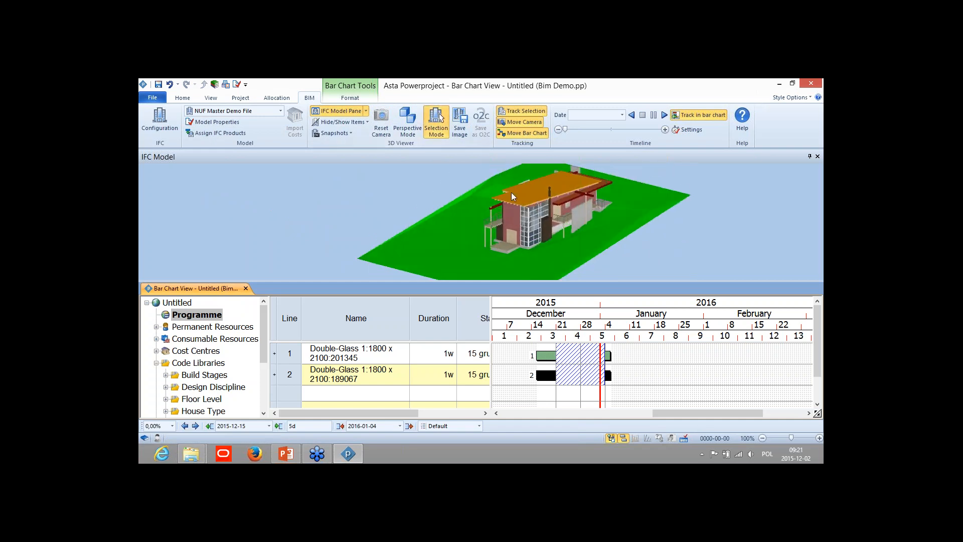
{"action": "left_click_drag", "start_coordinate": [549, 397], "coordinate": [548, 394]}
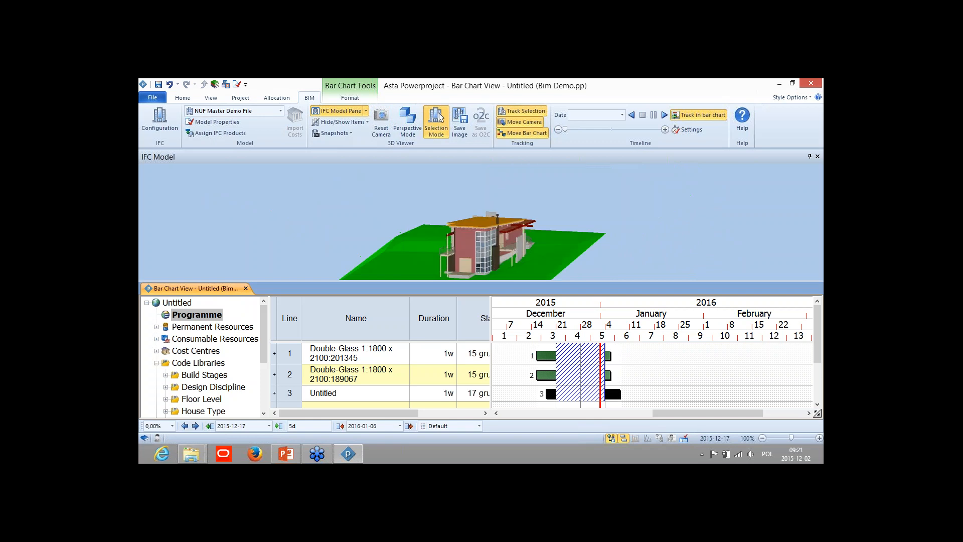
Step: Rename the third-row task as Roof
{"action": "left_click_drag", "start_coordinate": [817, 353], "coordinate": [820, 370]}
{"action": "left_click", "coordinate": [365, 372]}
{"action": "left_click", "coordinate": [366, 372]}
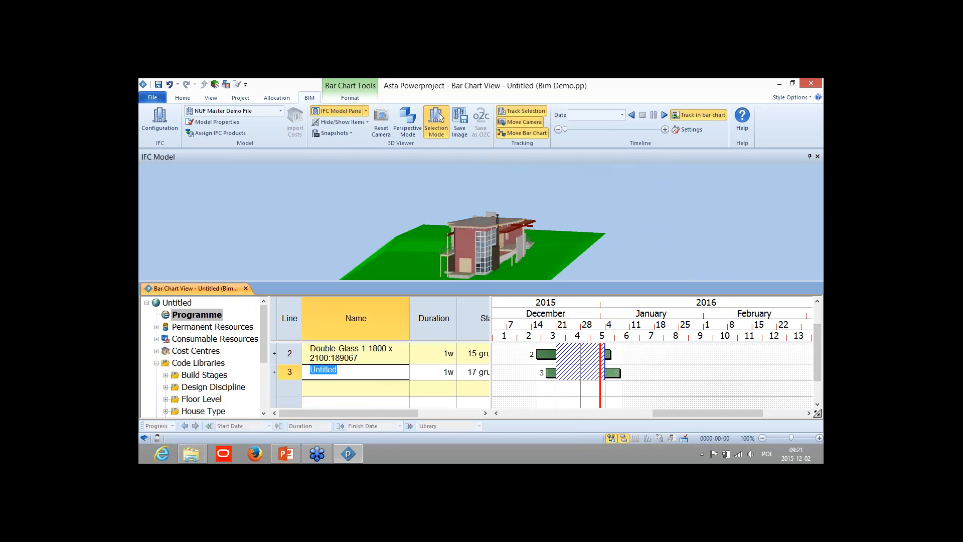
{"action": "type", "text": "Roof"}
{"action": "key", "text": "Return"}
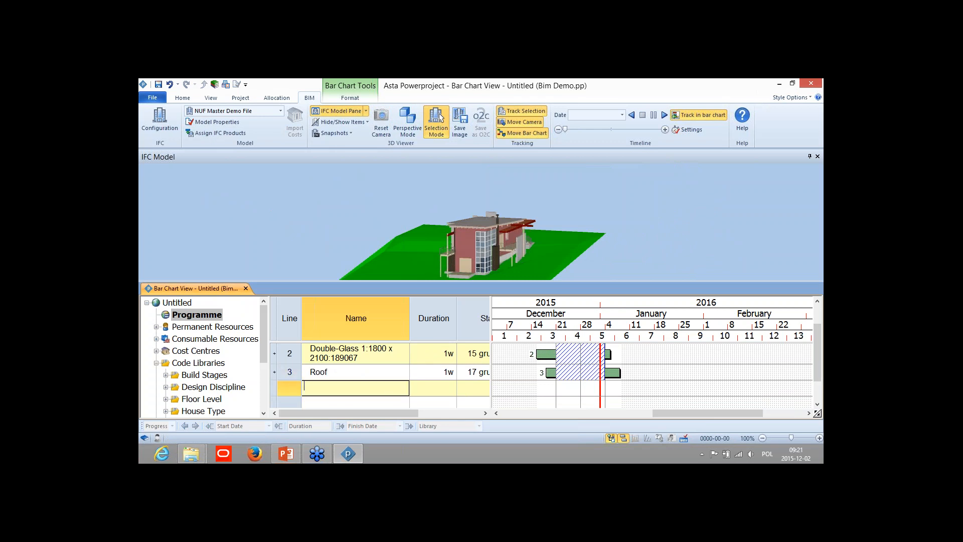
Step: Rename the second-row double-glass door task as Double-Glass L2
{"action": "left_click", "coordinate": [371, 358]}
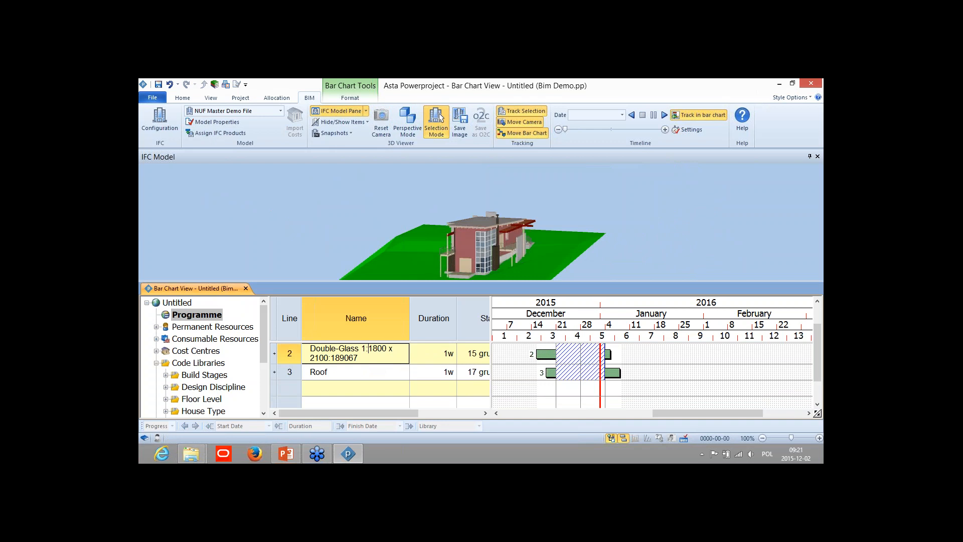
{"action": "key", "text": "Down"}
{"action": "left_click_drag", "start_coordinate": [365, 360], "coordinate": [365, 348]}
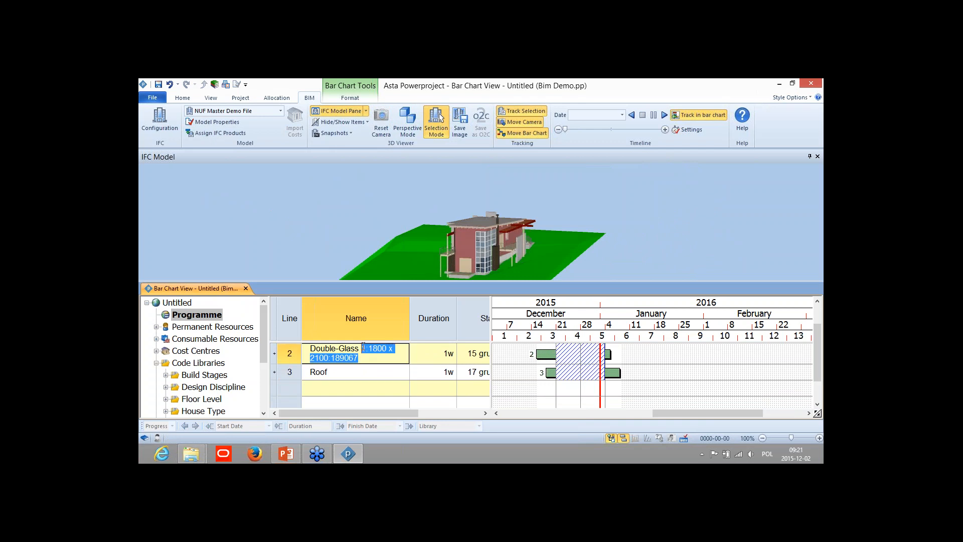
{"action": "key", "text": "BackSpace"}
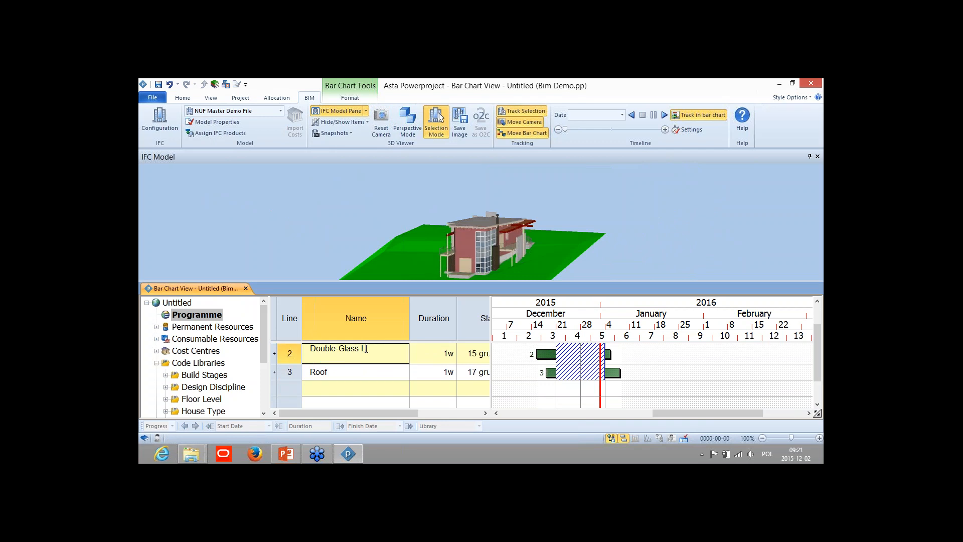
{"action": "left_click", "coordinate": [378, 379]}
Step: Rename the first-row double-glass door task as Double-Glass L1
{"action": "scroll", "coordinate": [372, 373], "scroll_direction": "up", "scroll_amount": 3}
{"action": "left_click", "coordinate": [374, 356]}
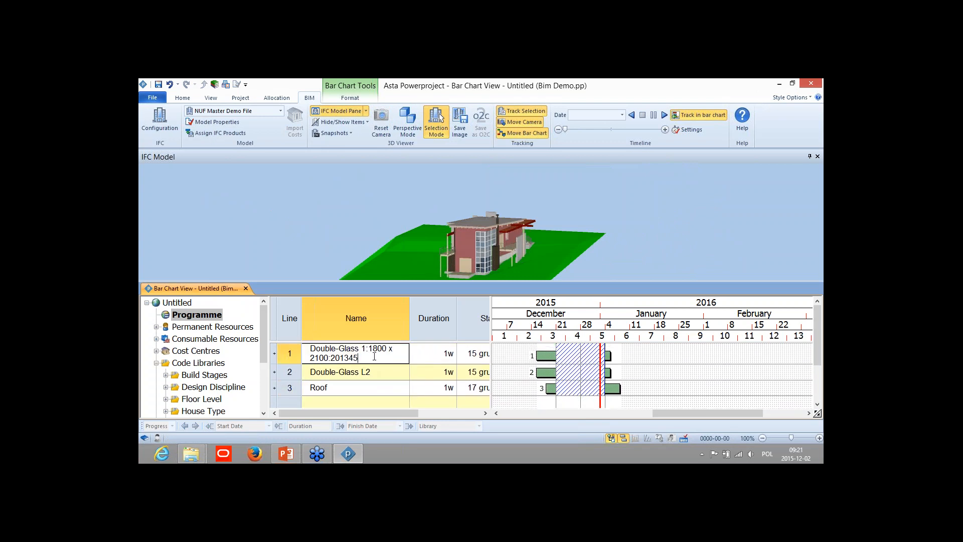
{"action": "left_click_drag", "start_coordinate": [374, 356], "coordinate": [370, 348]}
{"action": "key", "text": "BackSpace"}
{"action": "type", "text": "L1"}
{"action": "left_click_drag", "start_coordinate": [371, 384], "coordinate": [371, 377]}
{"action": "left_click", "coordinate": [644, 350]}
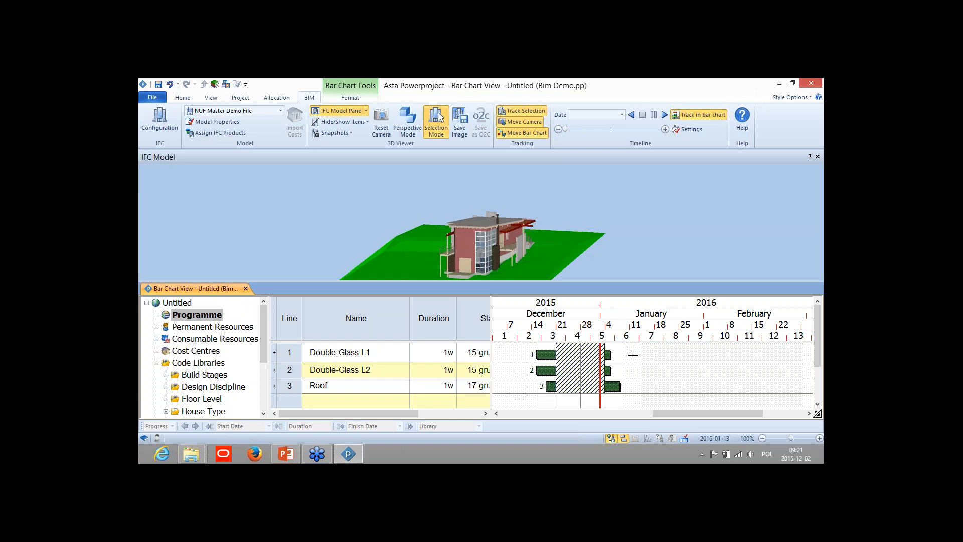
Step: Select all three task bars and link them in sequence from Double-Glass L1 through Double-Glass L2 to Roof
{"action": "left_click", "coordinate": [542, 355]}
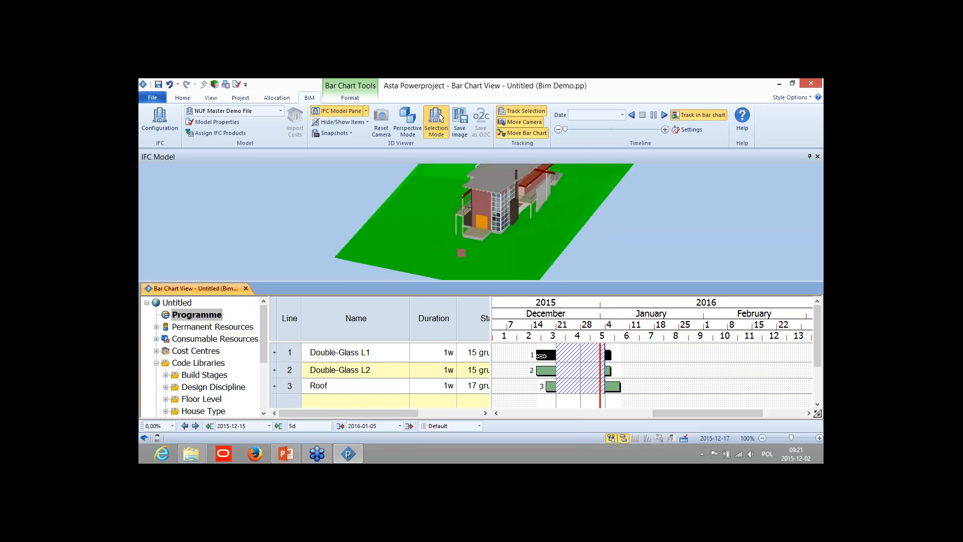
{"action": "key", "text": "ctrl+a"}
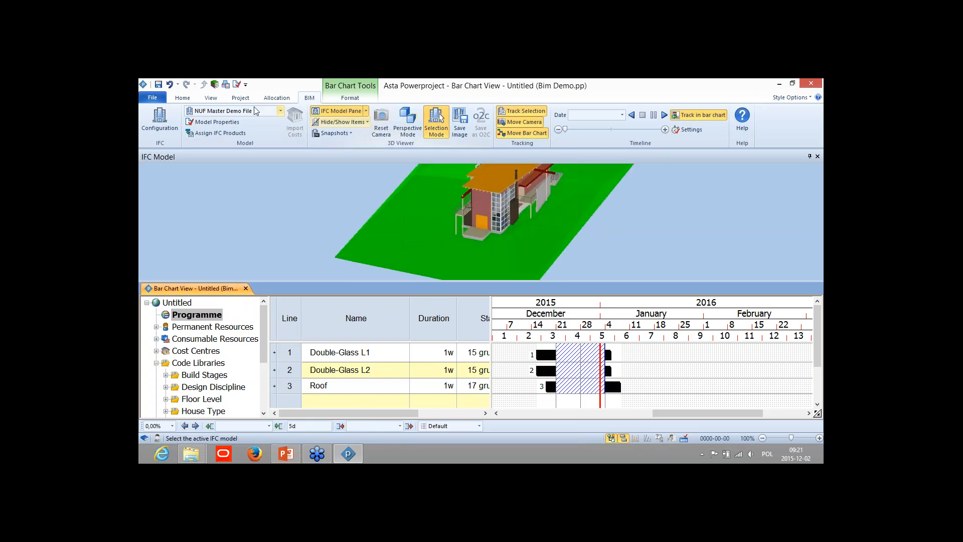
{"action": "left_click", "coordinate": [182, 98]}
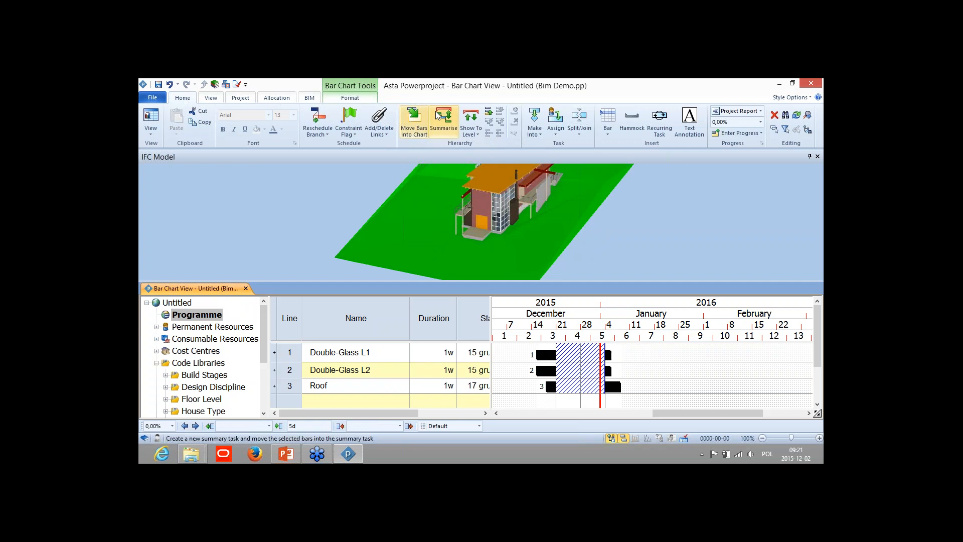
{"action": "left_click", "coordinate": [380, 134]}
{"action": "left_click", "coordinate": [391, 155]}
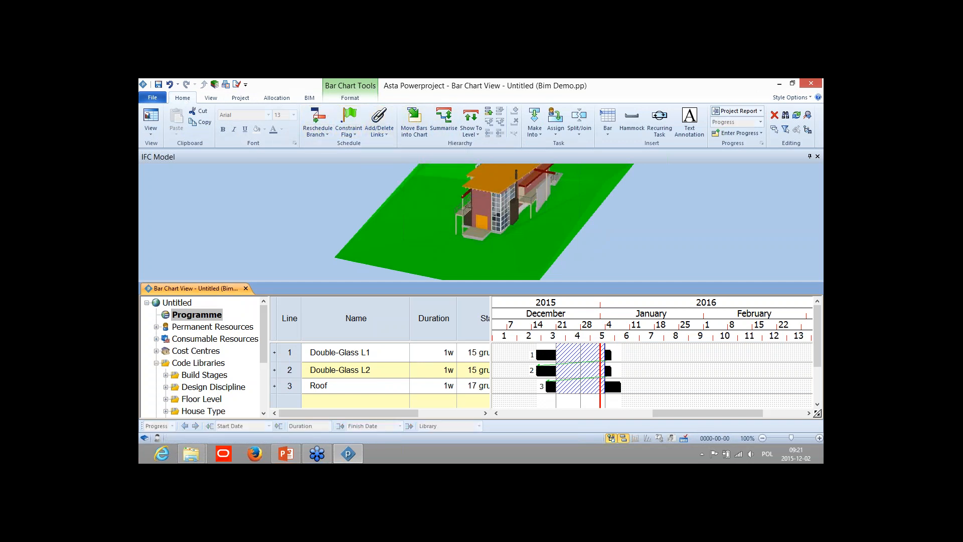
Step: Reschedule the linked tasks with no progress period to straighten and the Project Report Date as progress entry period
{"action": "left_click", "coordinate": [321, 121]}
{"action": "left_click", "coordinate": [514, 306]}
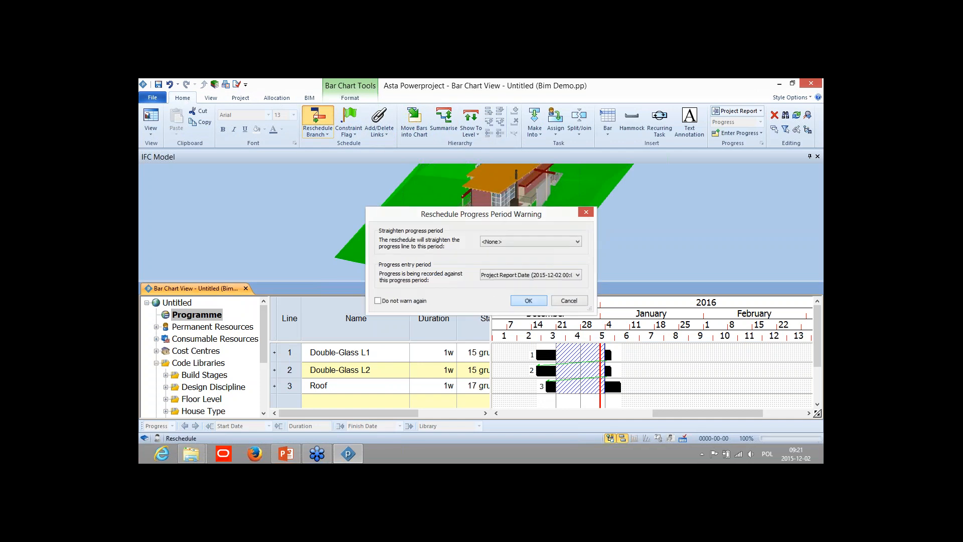
{"action": "left_click", "coordinate": [642, 367]}
{"action": "left_click_drag", "start_coordinate": [678, 416], "coordinate": [656, 414]}
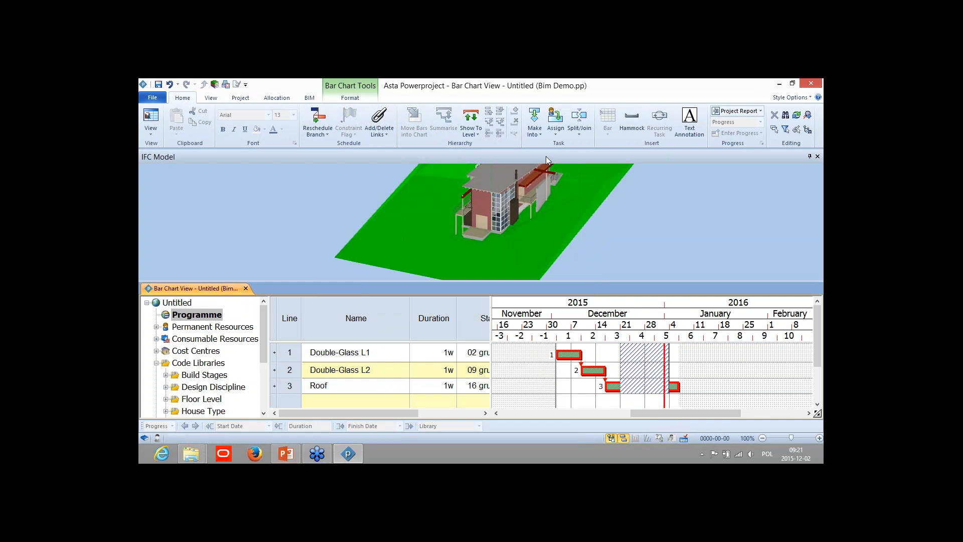
Step: Select the Double-Glass L1 bar and check its matching door at the front of the 3D model
{"action": "left_click", "coordinate": [309, 98]}
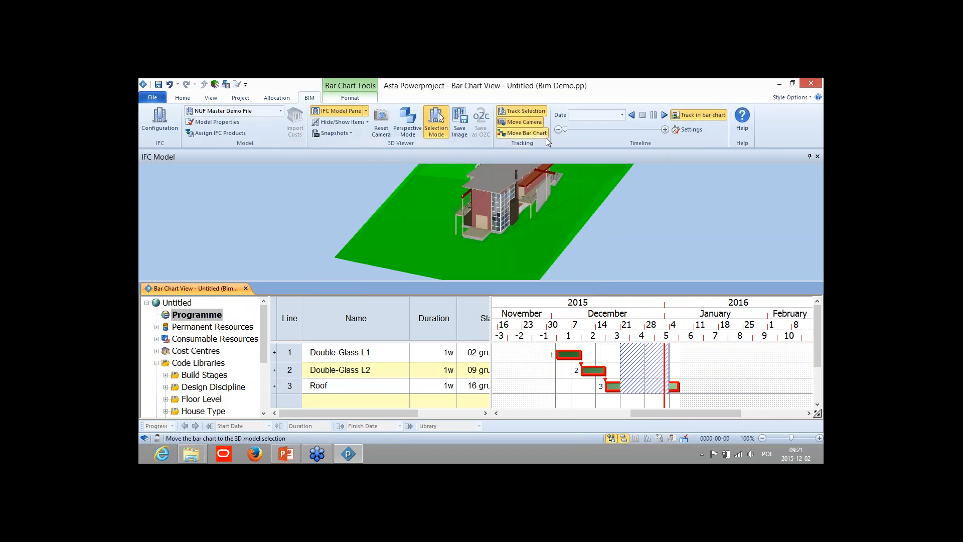
{"action": "left_click", "coordinate": [526, 111]}
{"action": "left_click", "coordinate": [572, 357]}
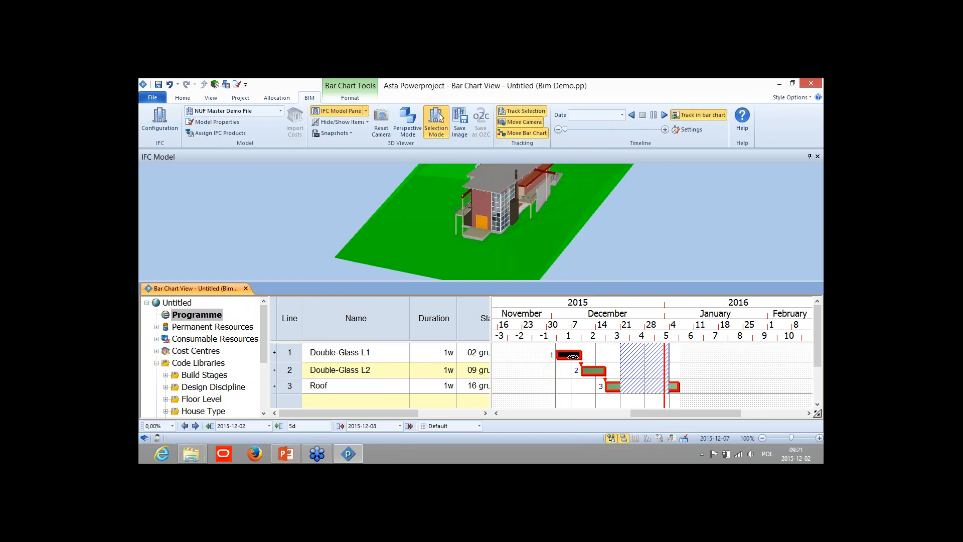
{"action": "left_click", "coordinate": [484, 225]}
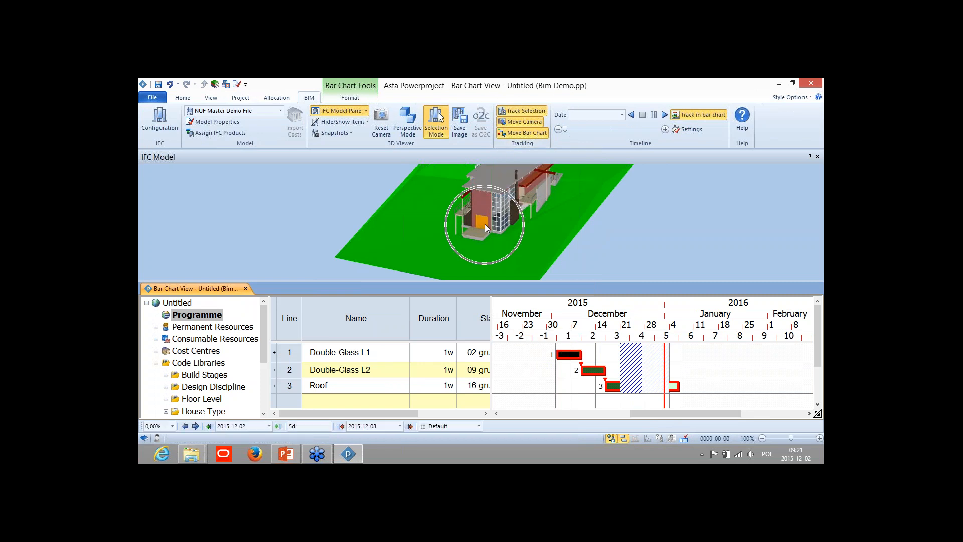
{"action": "left_click", "coordinate": [485, 223]}
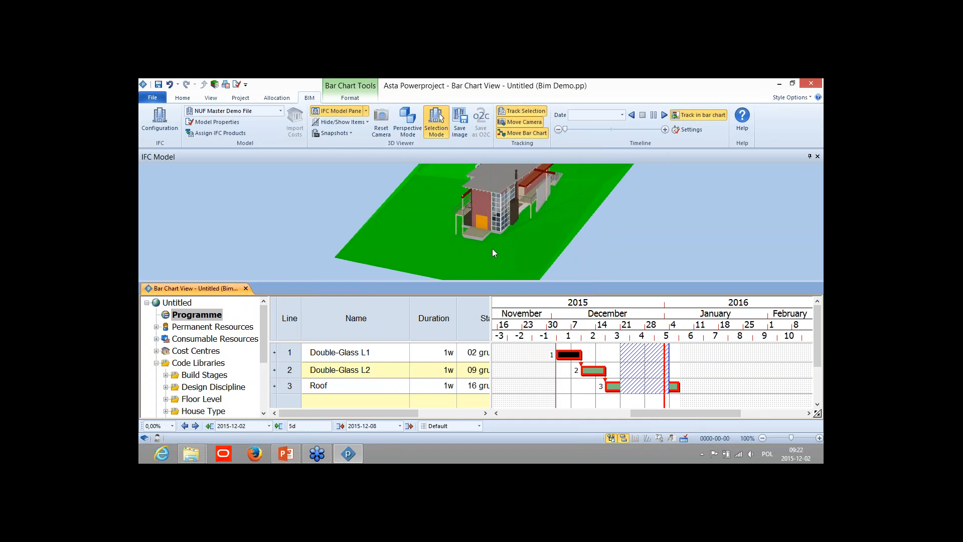
Step: Turn off Selection Mode and examine the model elements tracked from the Double-Glass L2 and Roof bars
{"action": "left_click", "coordinate": [588, 370]}
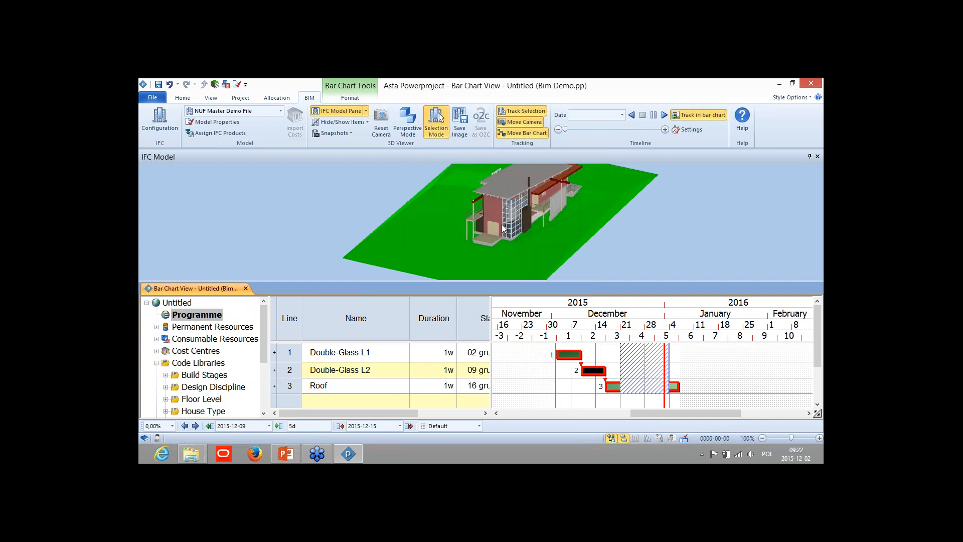
{"action": "left_click_drag", "start_coordinate": [501, 224], "coordinate": [523, 227]}
{"action": "left_click", "coordinate": [436, 123]}
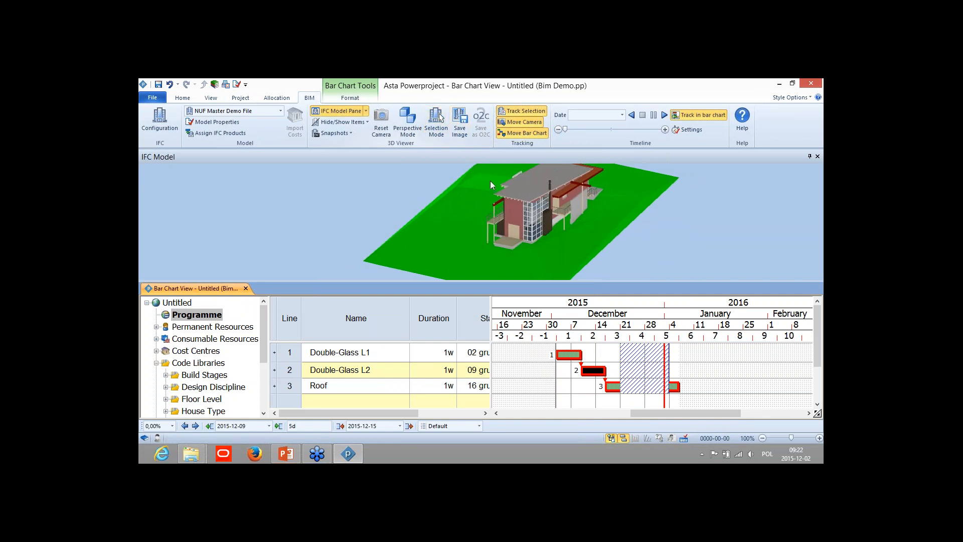
{"action": "left_click_drag", "start_coordinate": [494, 193], "coordinate": [554, 198]}
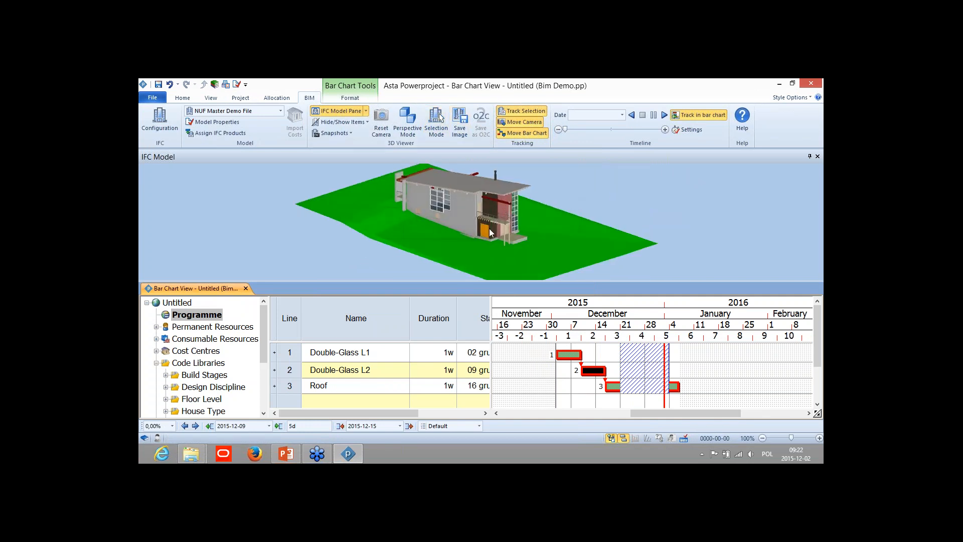
{"action": "key", "text": "ctrl"}
{"action": "left_click", "coordinate": [602, 386]}
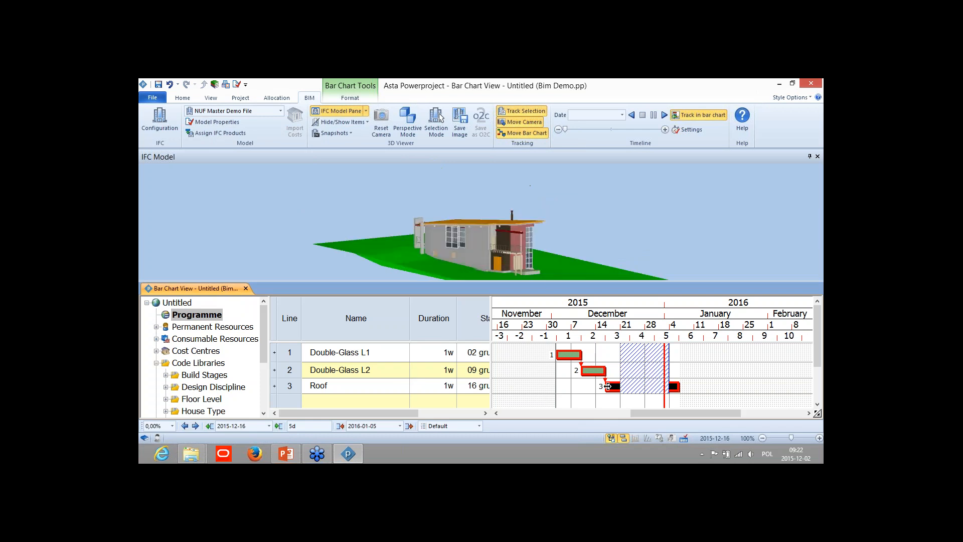
{"action": "left_click_drag", "start_coordinate": [496, 262], "coordinate": [512, 249]}
{"action": "left_click", "coordinate": [495, 227]}
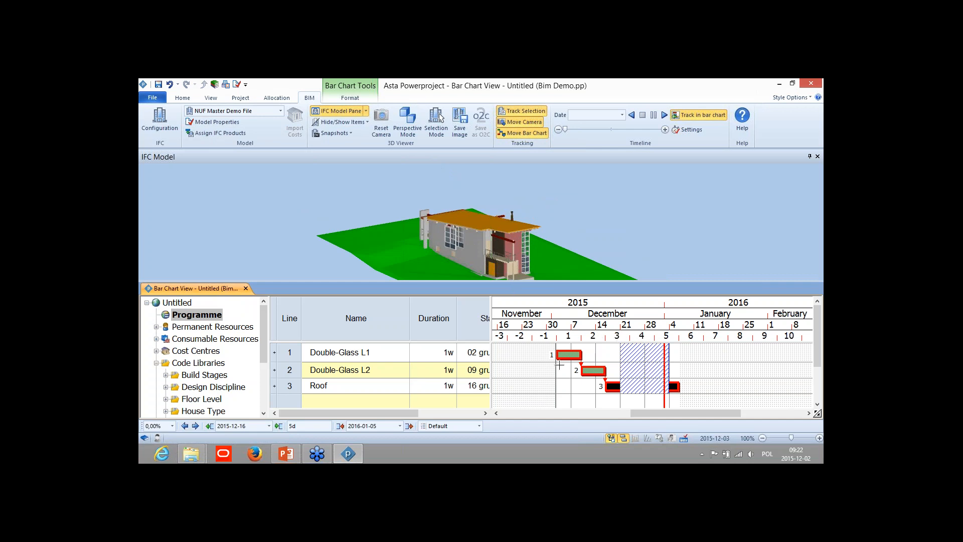
Step: Turn off the option that moves the model camera to the task selection
{"action": "left_click", "coordinate": [600, 413]}
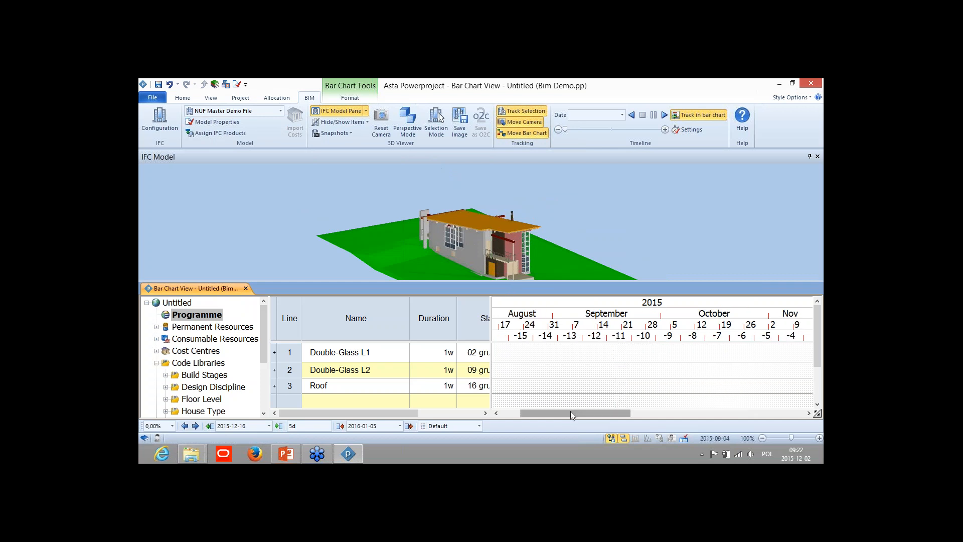
{"action": "left_click_drag", "start_coordinate": [571, 412], "coordinate": [530, 413]}
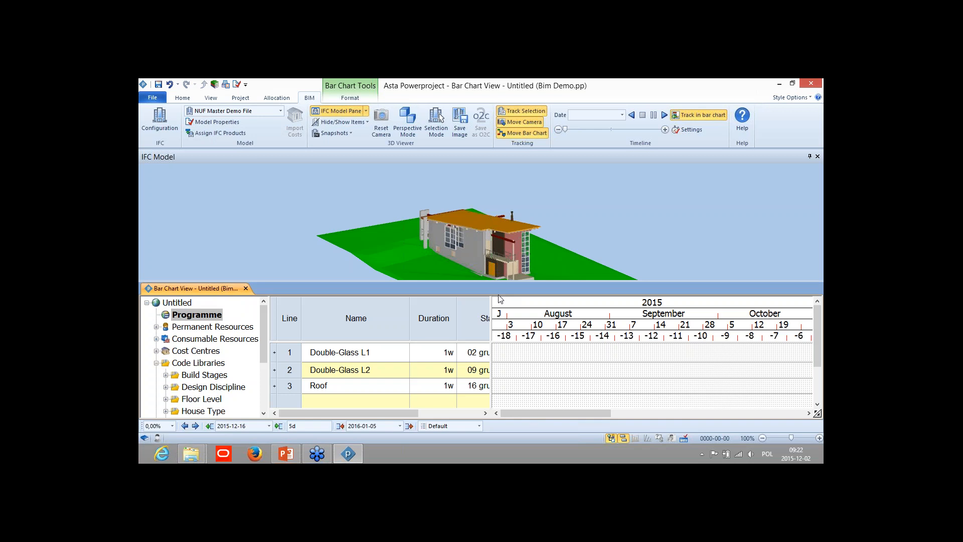
{"action": "left_click", "coordinate": [520, 351]}
{"action": "double_click", "coordinate": [362, 349]}
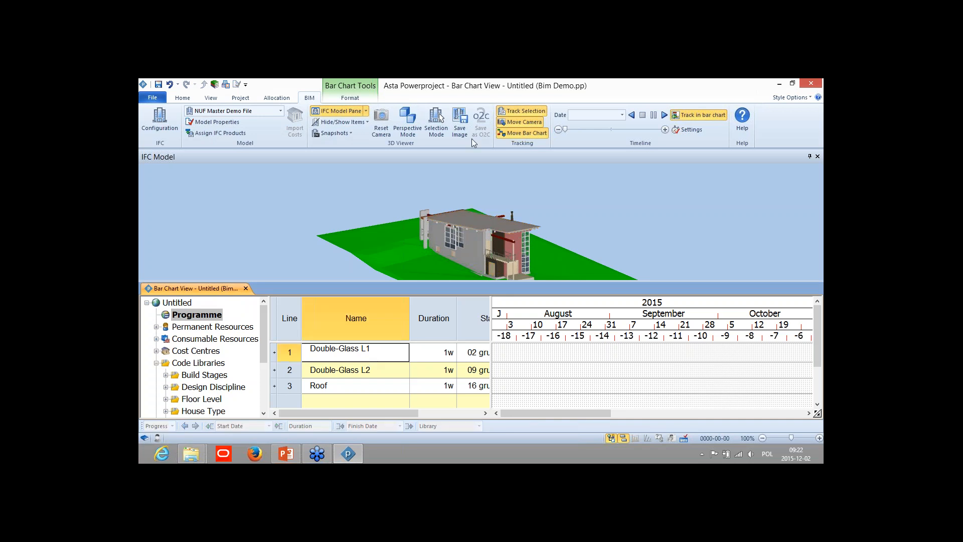
{"action": "left_click", "coordinate": [524, 122]}
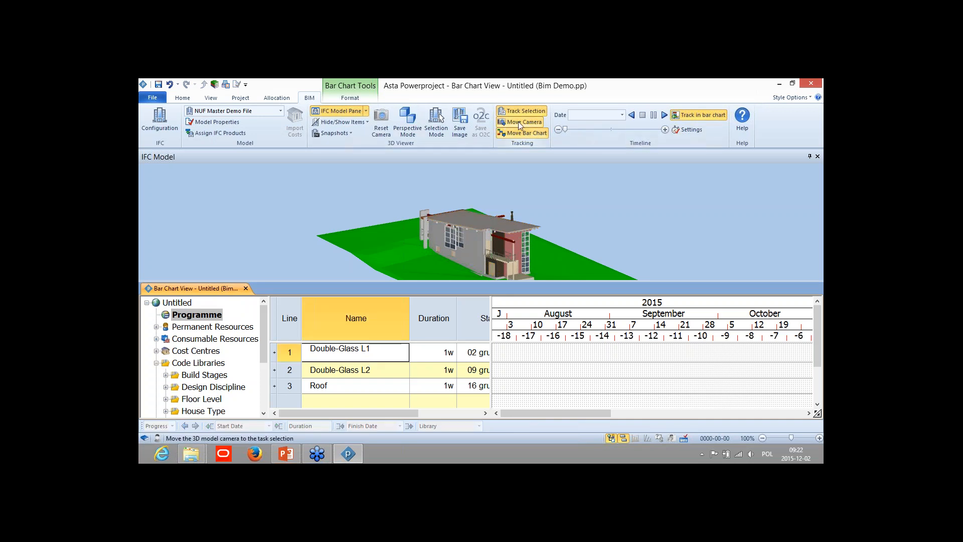
Step: Draw three unnamed tasks on lines 4 to 6 in early August 2015, lasting 1w 4d, 1w 2d and 1w 1d
{"action": "left_click", "coordinate": [380, 370]}
{"action": "left_click_drag", "start_coordinate": [818, 347], "coordinate": [820, 375]}
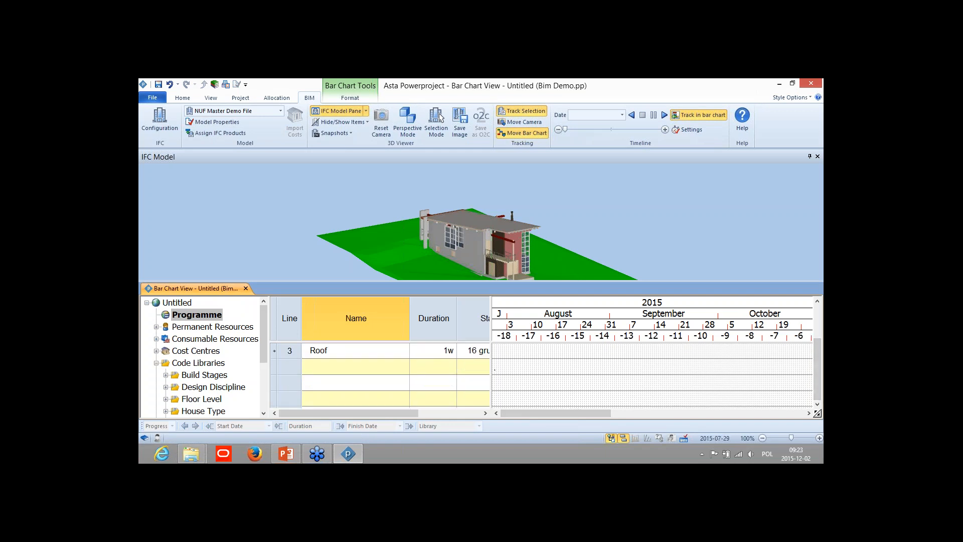
{"action": "mouse_move", "coordinate": [519, 371]}
{"action": "left_mouse_down"}
{"action": "mouse_move", "coordinate": [558, 368]}
{"action": "mouse_move", "coordinate": [536, 383]}
{"action": "mouse_move", "coordinate": [547, 382]}
{"action": "mouse_move", "coordinate": [548, 400]}
{"action": "left_mouse_up"}
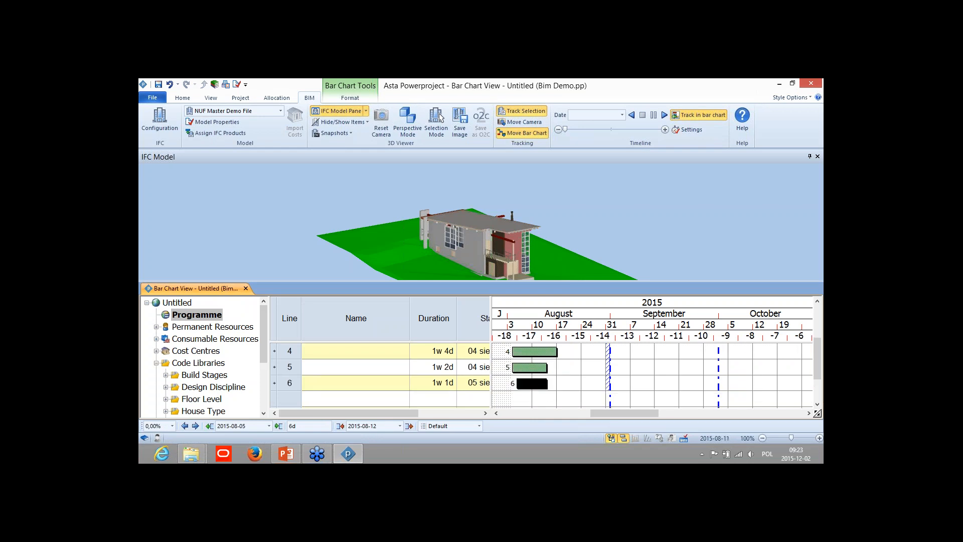
Step: Name the line 4 task Wall 1
{"action": "left_click", "coordinate": [519, 352]}
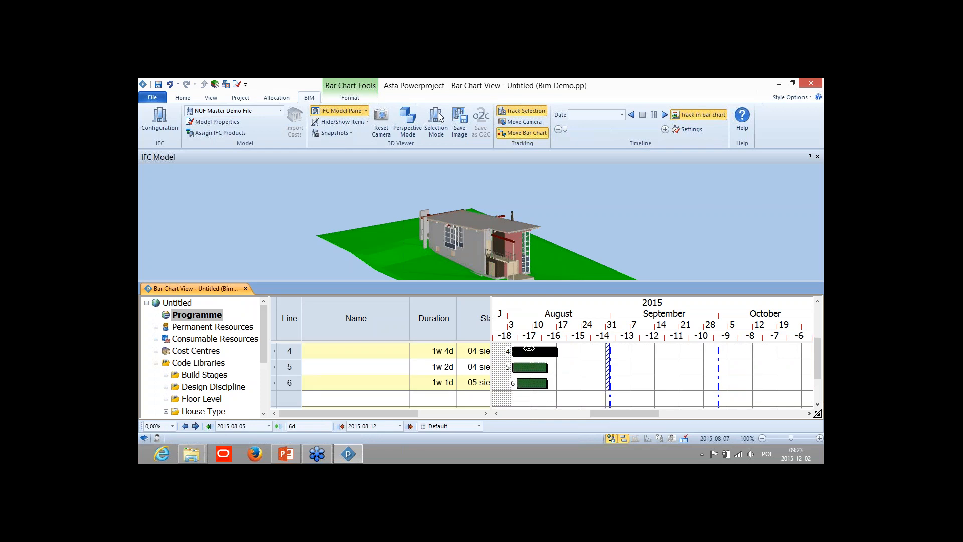
{"action": "left_click", "coordinate": [344, 352]}
{"action": "type", "text": "Wal"}
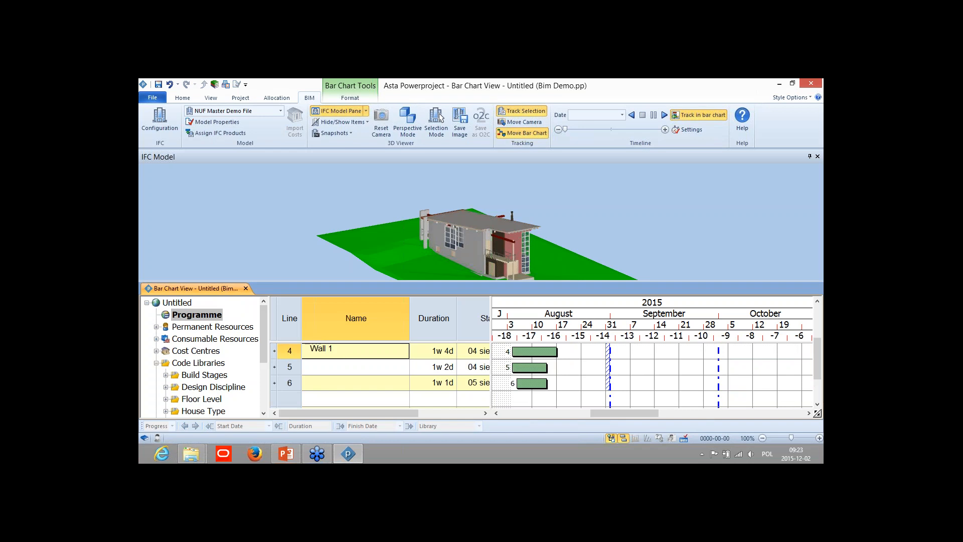
{"action": "type", "text": "l 1"}
{"action": "key", "text": "Return"}
Step: Try to assign the grey side wall to the Wall 1 task, and turn Selection Mode back on
{"action": "left_click", "coordinate": [532, 351]}
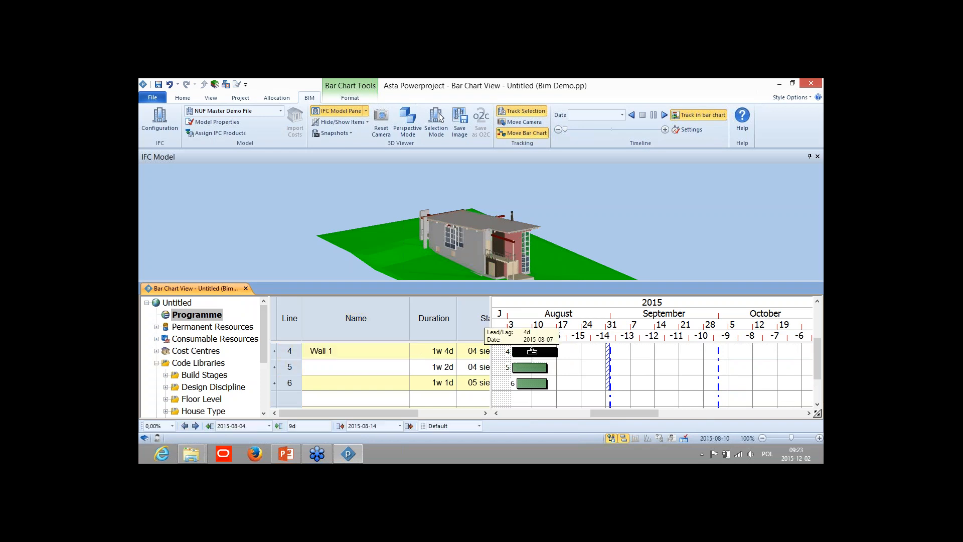
{"action": "left_click_drag", "start_coordinate": [531, 353], "coordinate": [472, 254]}
{"action": "left_click", "coordinate": [523, 352]}
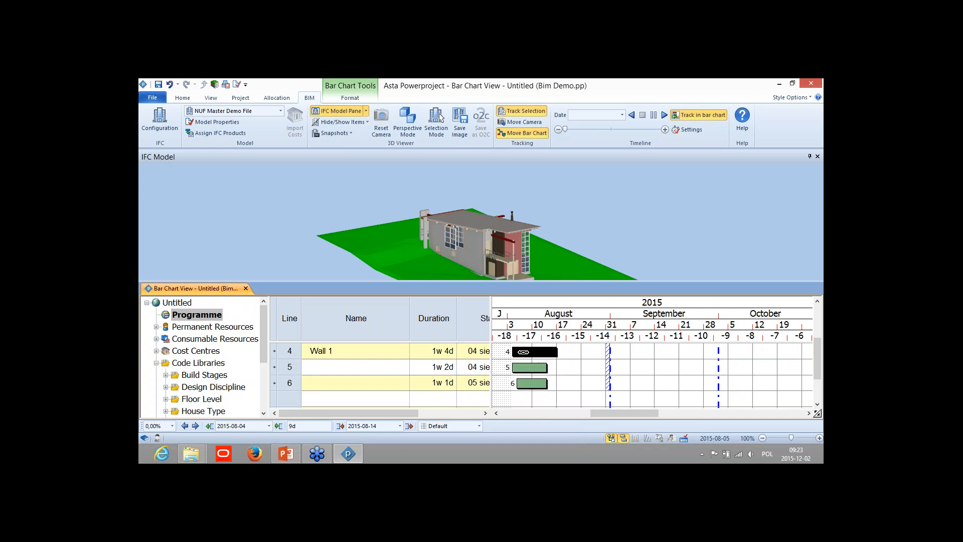
{"action": "left_click", "coordinate": [475, 255]}
{"action": "left_click", "coordinate": [436, 123]}
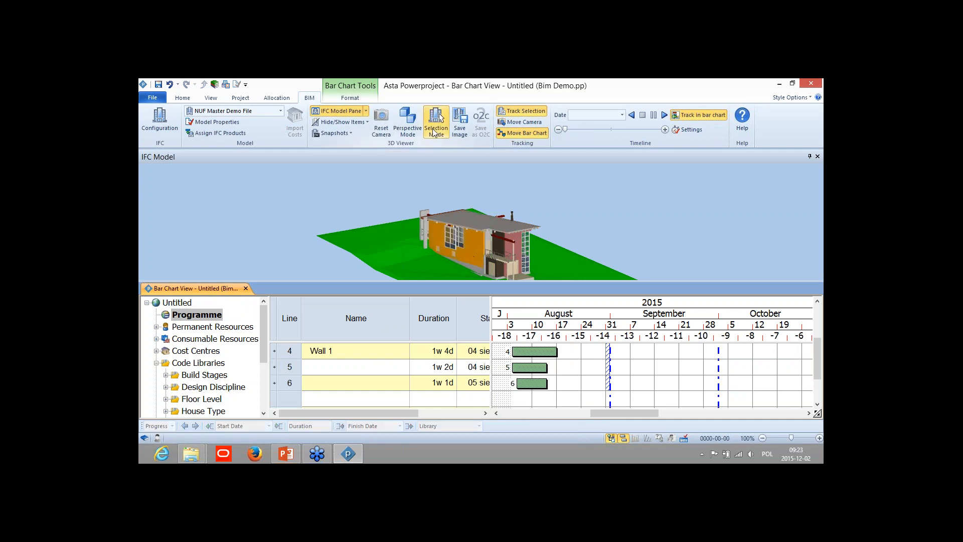
Step: Check the side wall's link to the Wall 1 task, then select the red end wall beside the glazing and examine it from the other side
{"action": "left_click", "coordinate": [474, 250]}
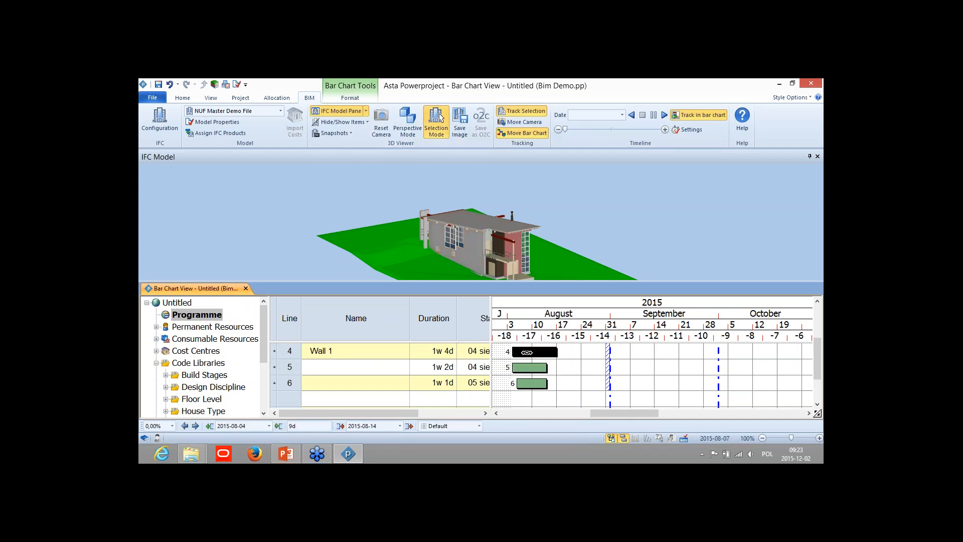
{"action": "left_click", "coordinate": [477, 249]}
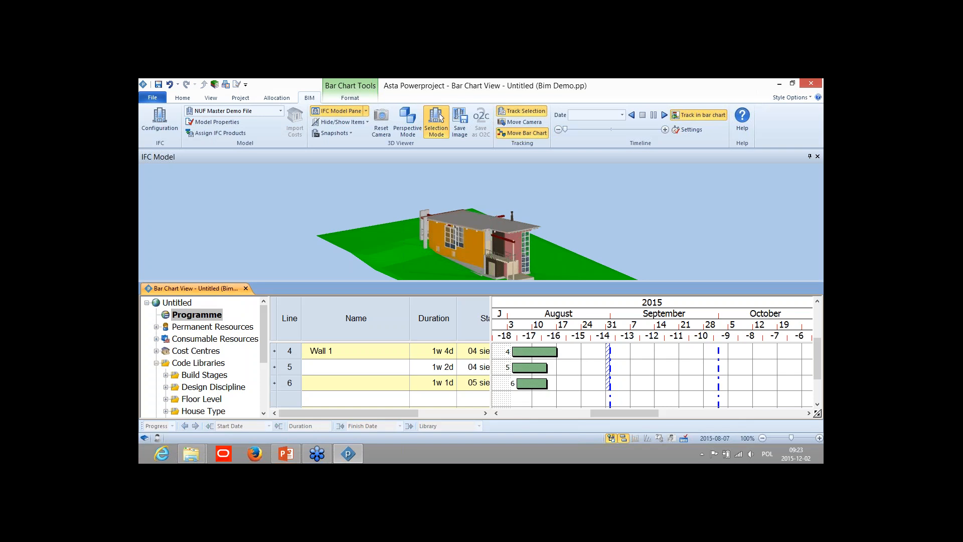
{"action": "left_click", "coordinate": [476, 249]}
{"action": "key", "text": "ctrl"}
{"action": "key", "text": "ctrl"}
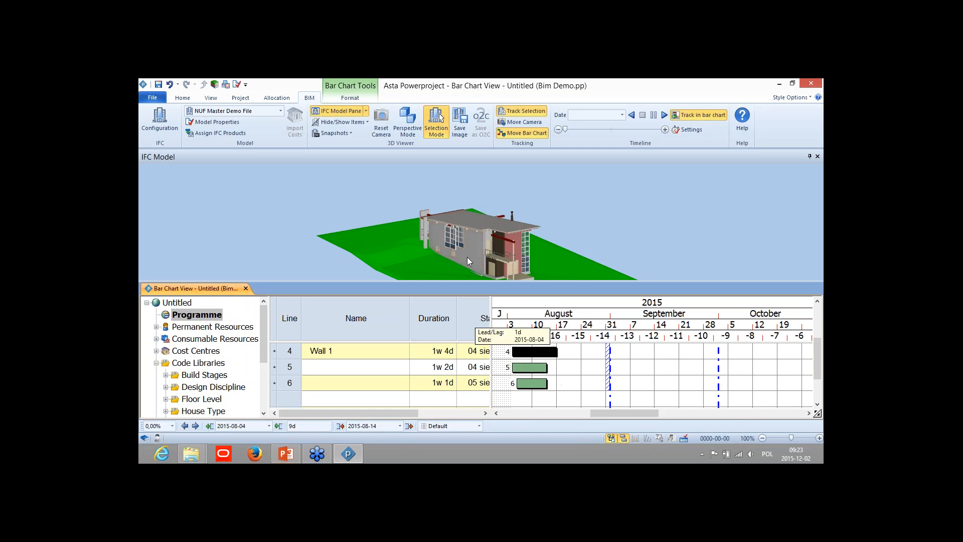
{"action": "key", "text": "ctrl"}
{"action": "left_click", "coordinate": [513, 242]}
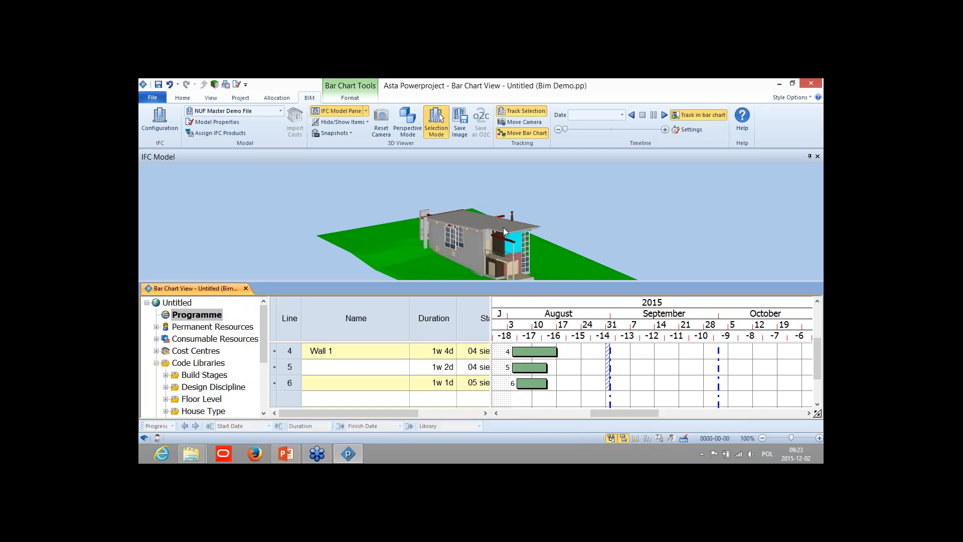
{"action": "left_click", "coordinate": [435, 128]}
{"action": "left_click_drag", "start_coordinate": [543, 240], "coordinate": [470, 248]}
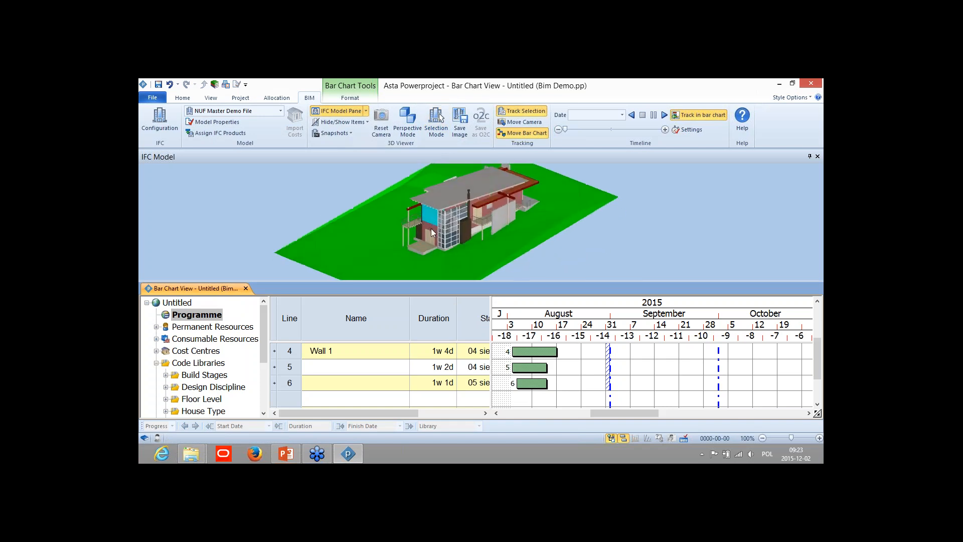
{"action": "left_click_drag", "start_coordinate": [473, 225], "coordinate": [498, 239]}
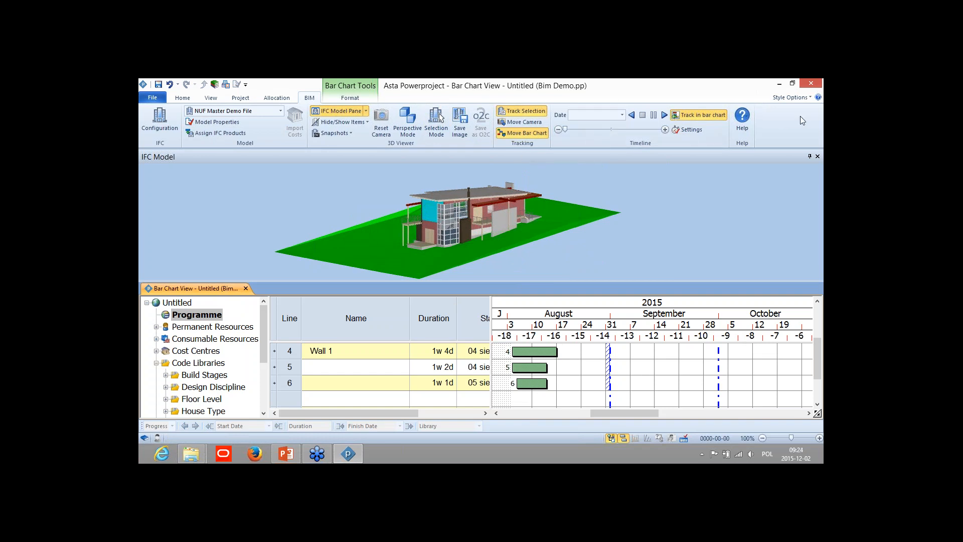
Step: Detach the IFC Model view into a floating window and expand IFC Products in the project tree to reach Searches
{"action": "left_click_drag", "start_coordinate": [800, 117], "coordinate": [800, 119]}
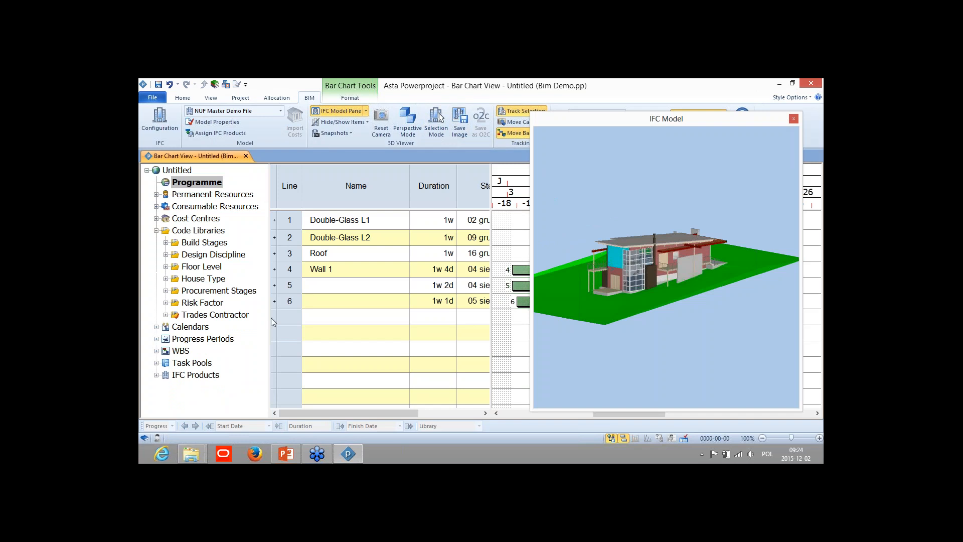
{"action": "left_click", "coordinate": [156, 374]}
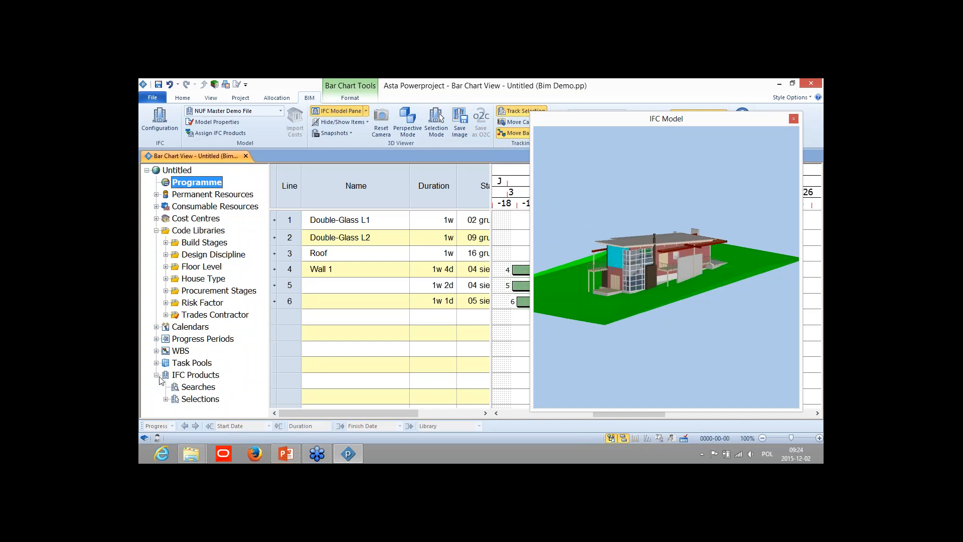
{"action": "left_click", "coordinate": [190, 388]}
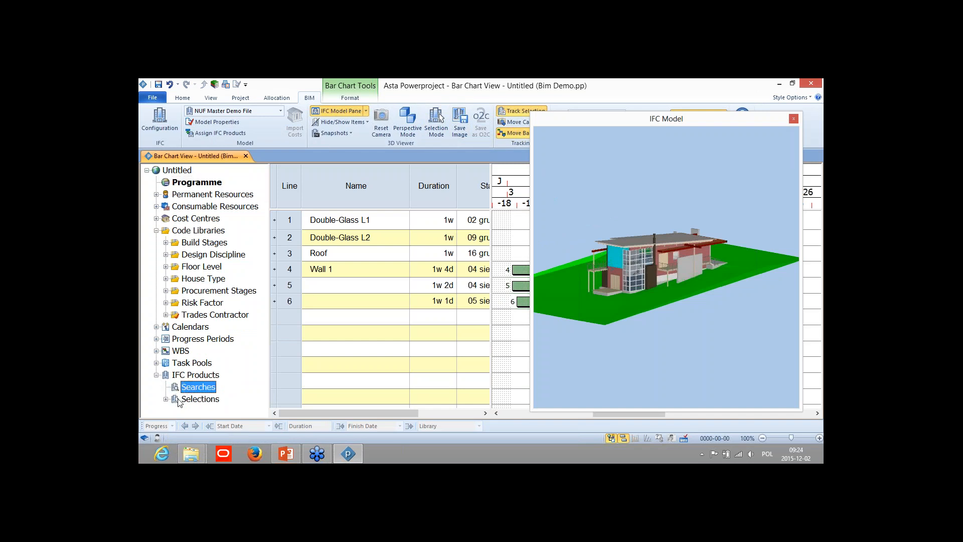
Step: Delete all six tasks from the programme
{"action": "left_click", "coordinate": [333, 313]}
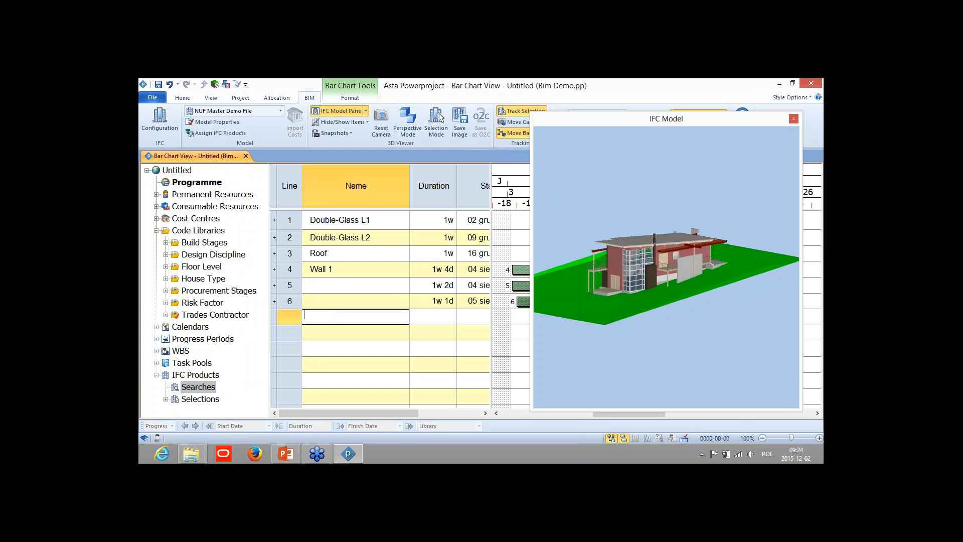
{"action": "left_click", "coordinate": [292, 302]}
{"action": "key", "text": "ctrl+a"}
{"action": "key", "text": "Delete"}
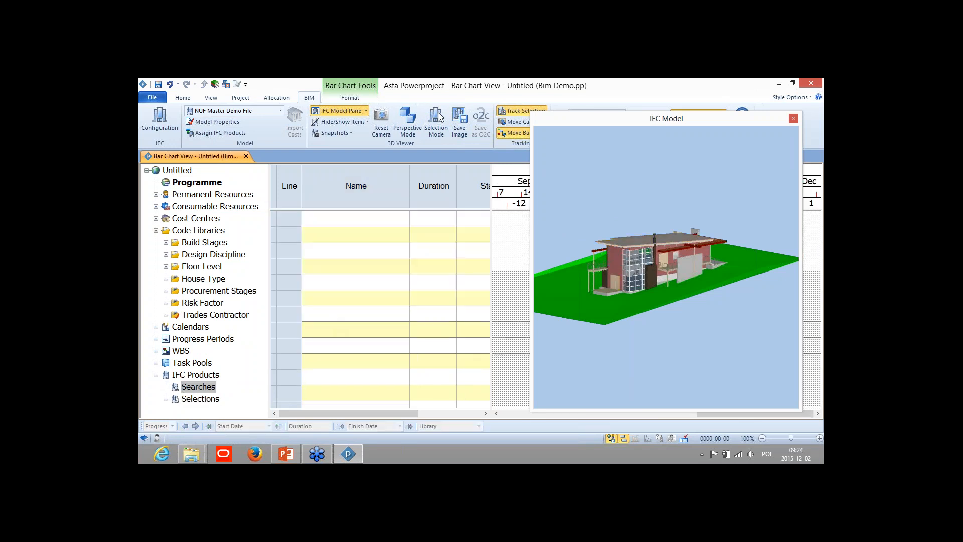
Step: Delete the two Double-Glass selections and the Untitled selection from the IFC Products selections
{"action": "left_click", "coordinate": [166, 399]}
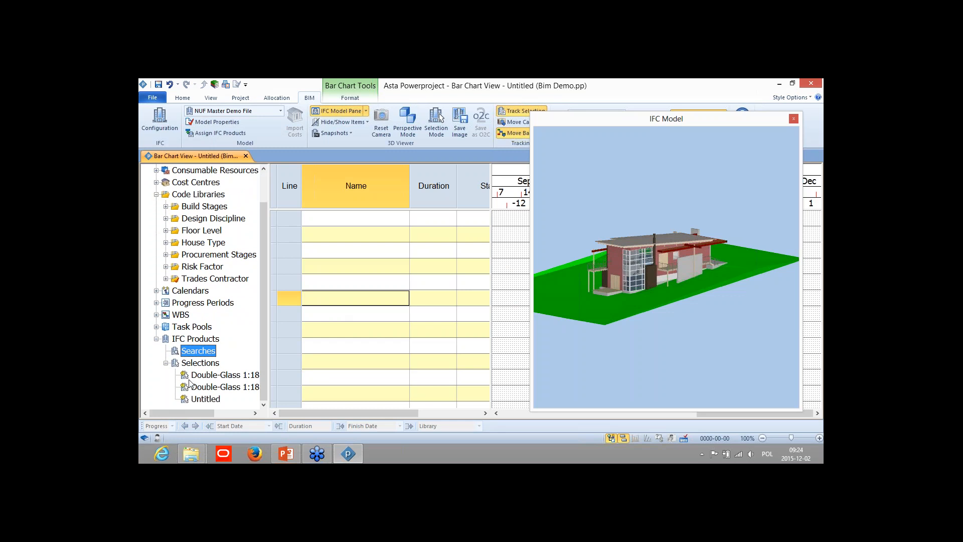
{"action": "left_click", "coordinate": [236, 374]}
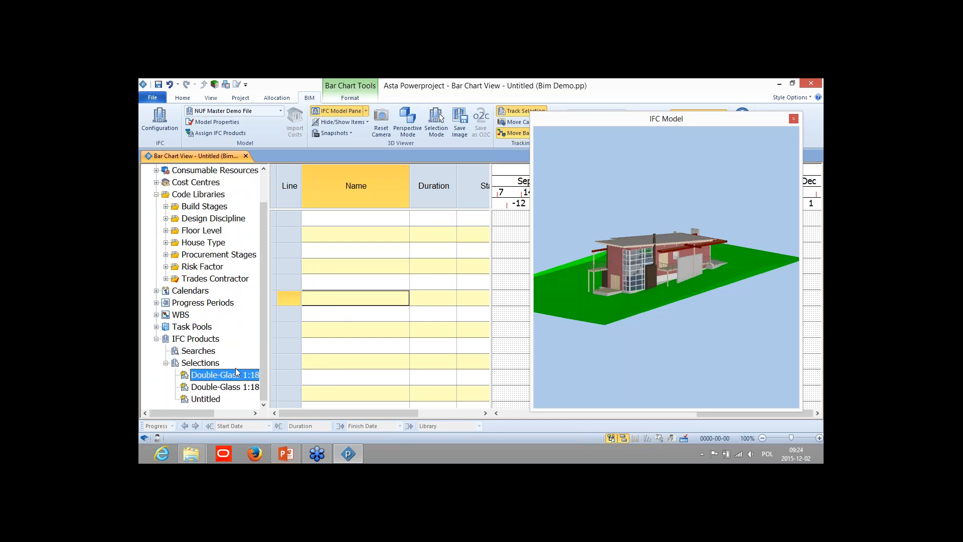
{"action": "left_click", "coordinate": [199, 400], "text": "shift"}
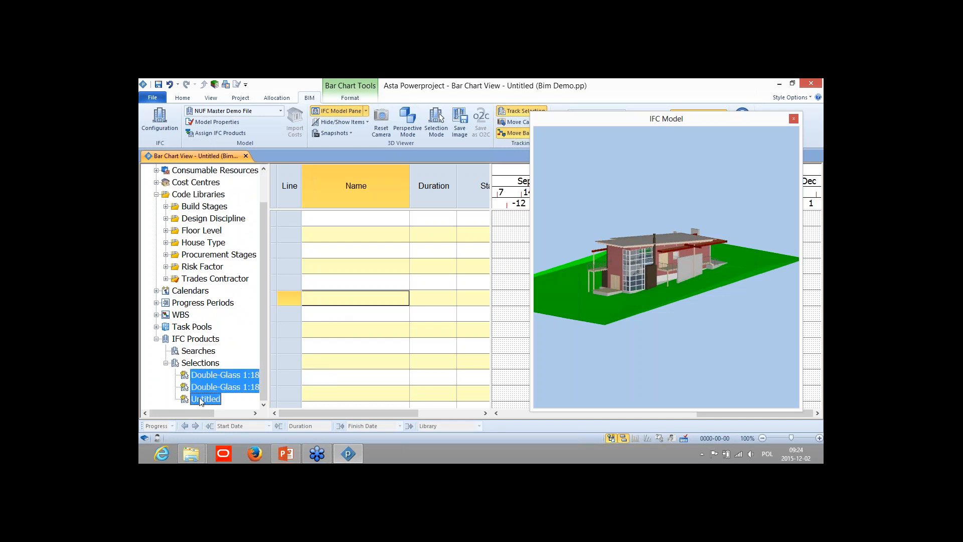
{"action": "right_click", "coordinate": [206, 377]}
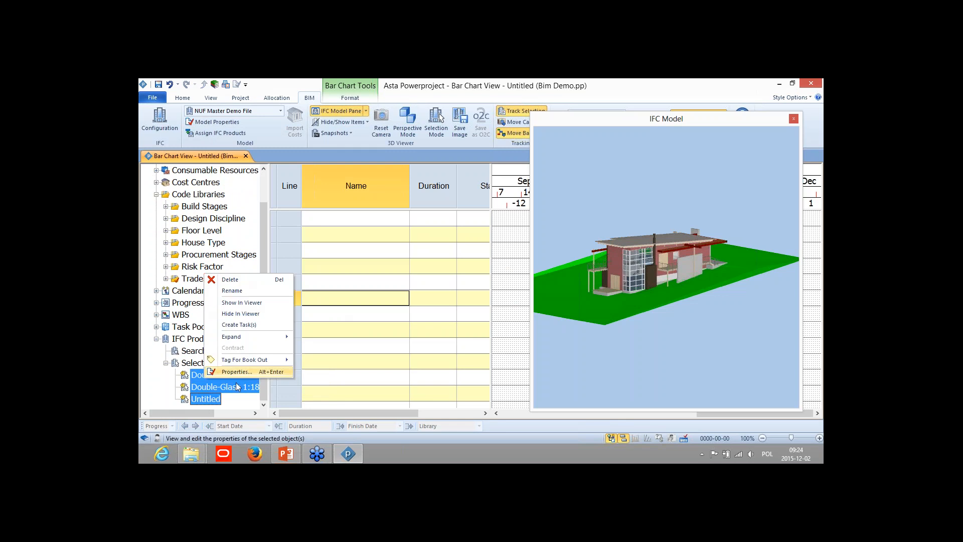
{"action": "left_click", "coordinate": [230, 279]}
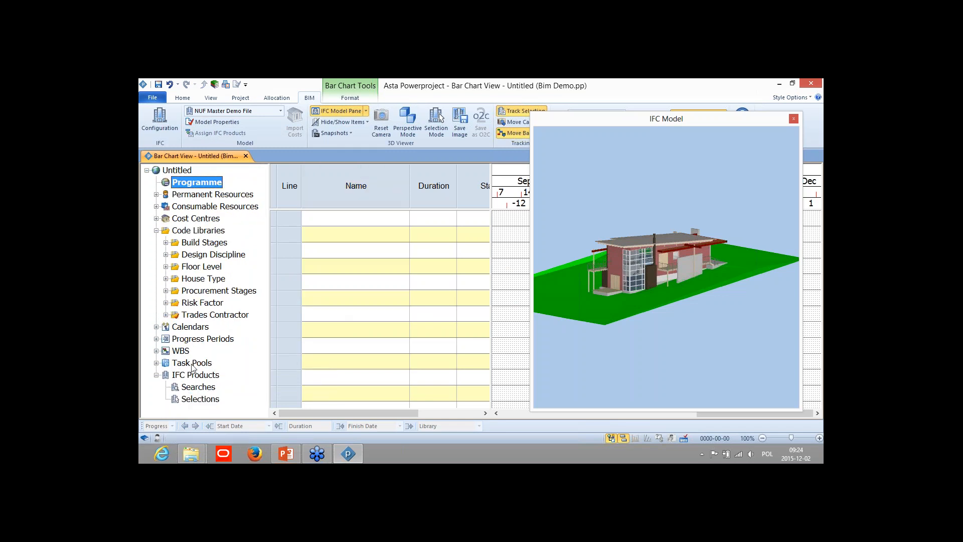
Step: Open the Library Explorer and look through its project object folders, including User
{"action": "left_click", "coordinate": [190, 388]}
{"action": "left_click", "coordinate": [199, 182]}
{"action": "left_click", "coordinate": [215, 84]}
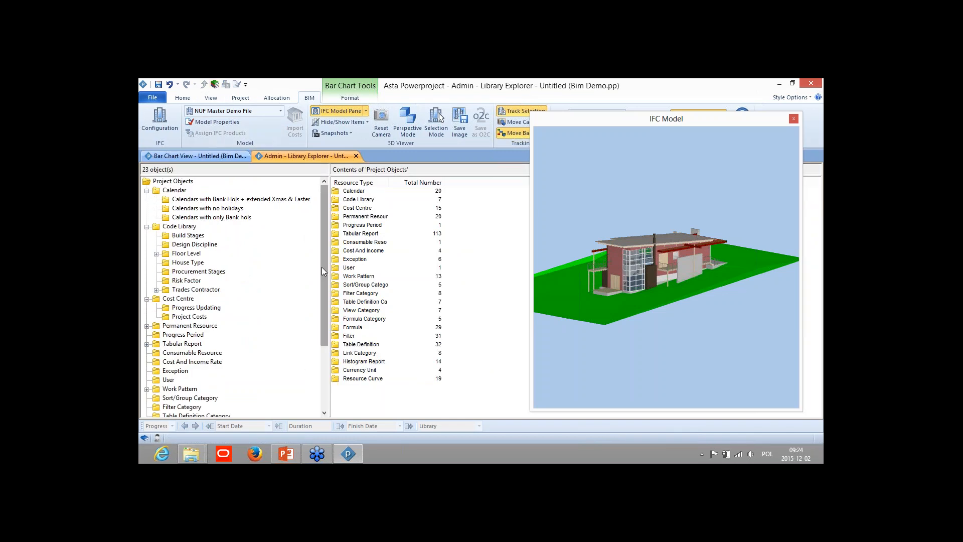
{"action": "left_click_drag", "start_coordinate": [321, 267], "coordinate": [329, 370]}
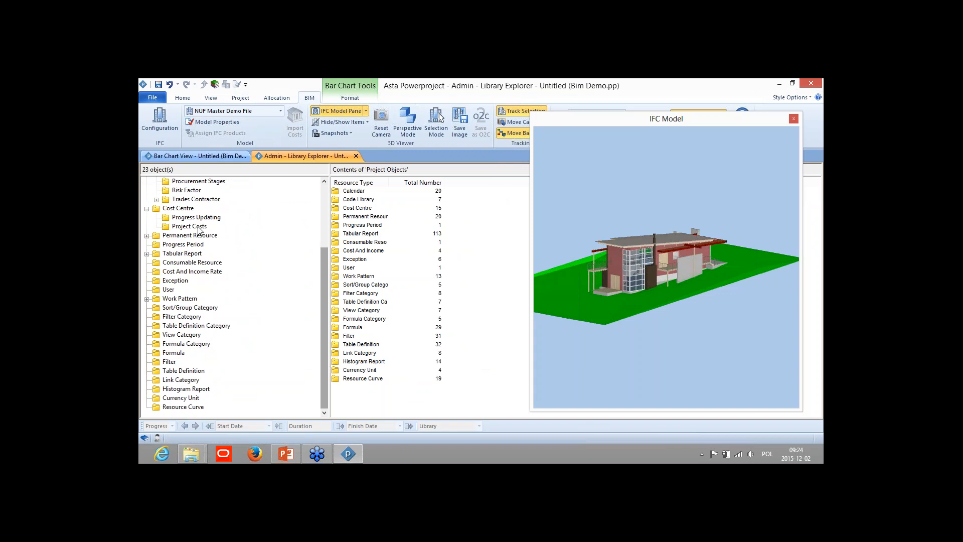
{"action": "left_click", "coordinate": [169, 289]}
{"action": "scroll", "coordinate": [294, 341], "scroll_direction": "up", "scroll_amount": 4}
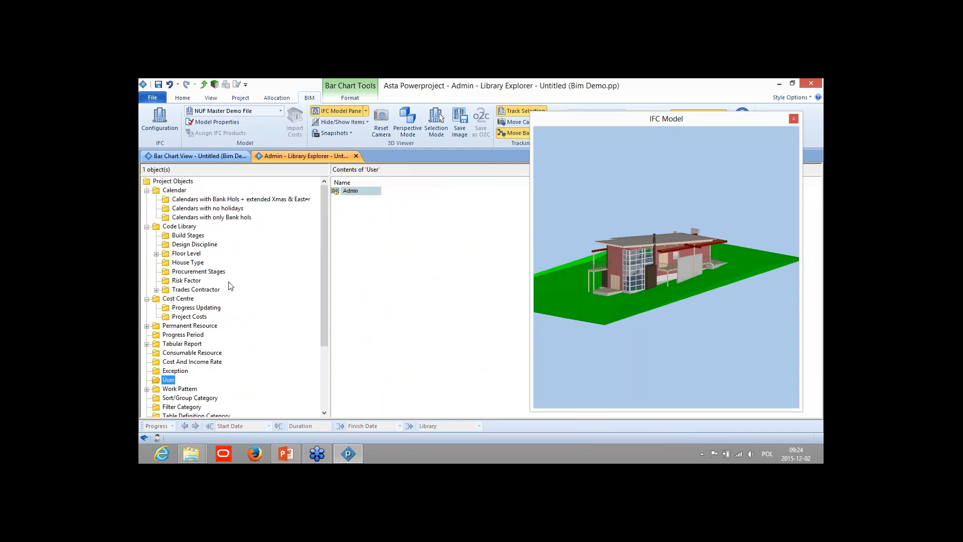
{"action": "scroll", "coordinate": [250, 326], "scroll_direction": "down", "scroll_amount": 4}
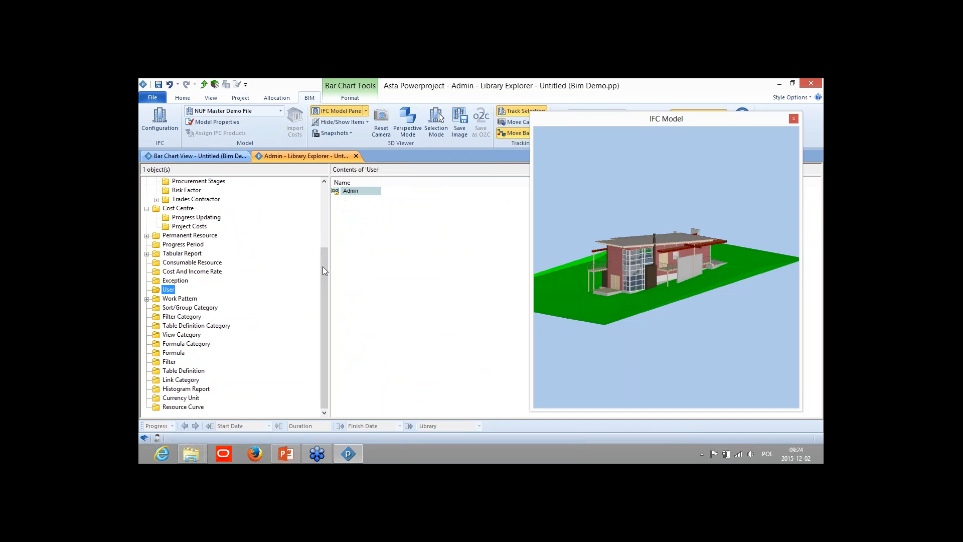
Step: Add the IFC Model, IFC Product Search and IFC Product Selection types to the libraries shown in the Library Explorer
{"action": "right_click", "coordinate": [390, 266]}
{"action": "left_click", "coordinate": [422, 301]}
{"action": "left_click", "coordinate": [368, 235]}
{"action": "left_click", "coordinate": [462, 231]}
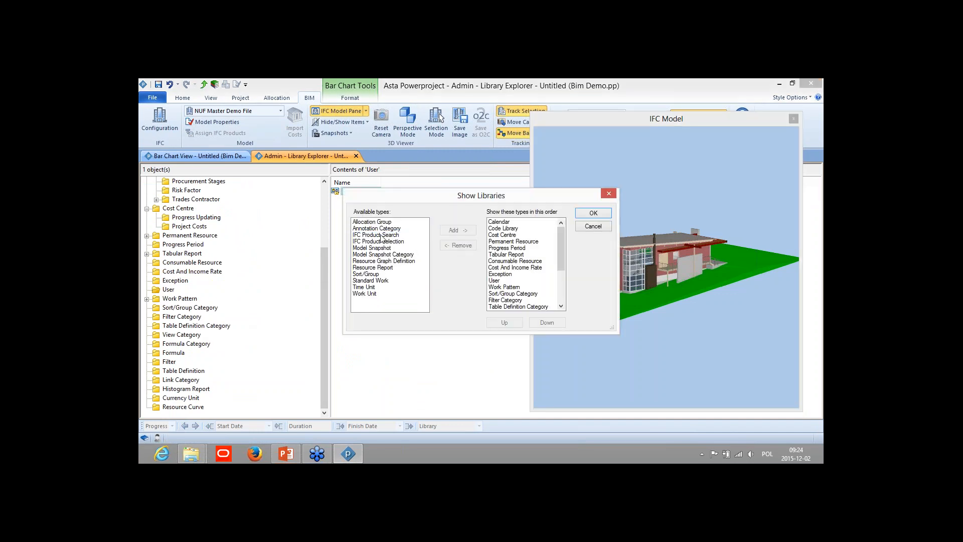
{"action": "left_click", "coordinate": [380, 235]}
{"action": "left_click", "coordinate": [454, 230]}
{"action": "left_click", "coordinate": [384, 235]}
{"action": "left_click", "coordinate": [457, 230]}
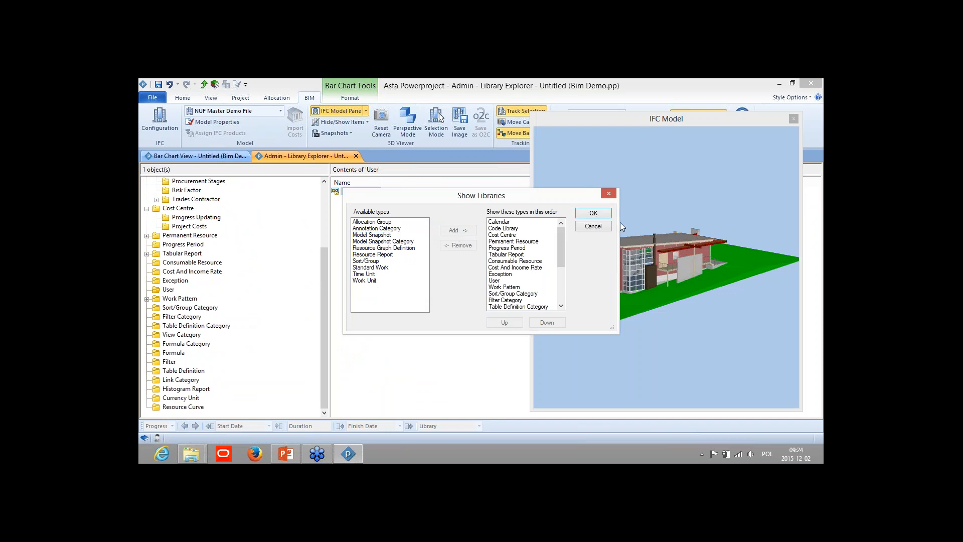
{"action": "left_click", "coordinate": [594, 212]}
Step: Open the IFC Model library folder and close the floating IFC Model view
{"action": "scroll", "coordinate": [308, 394], "scroll_direction": "down", "scroll_amount": 5}
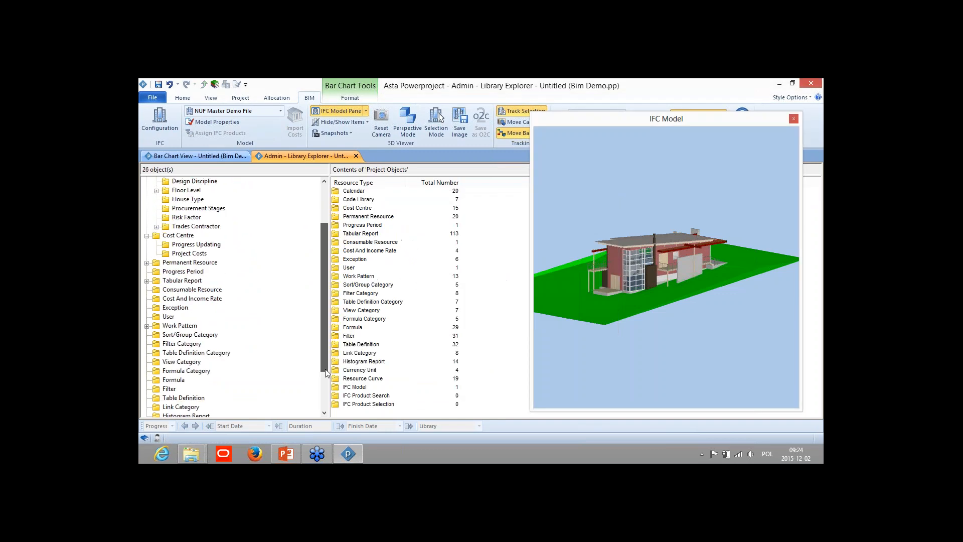
{"action": "left_click", "coordinate": [176, 389]}
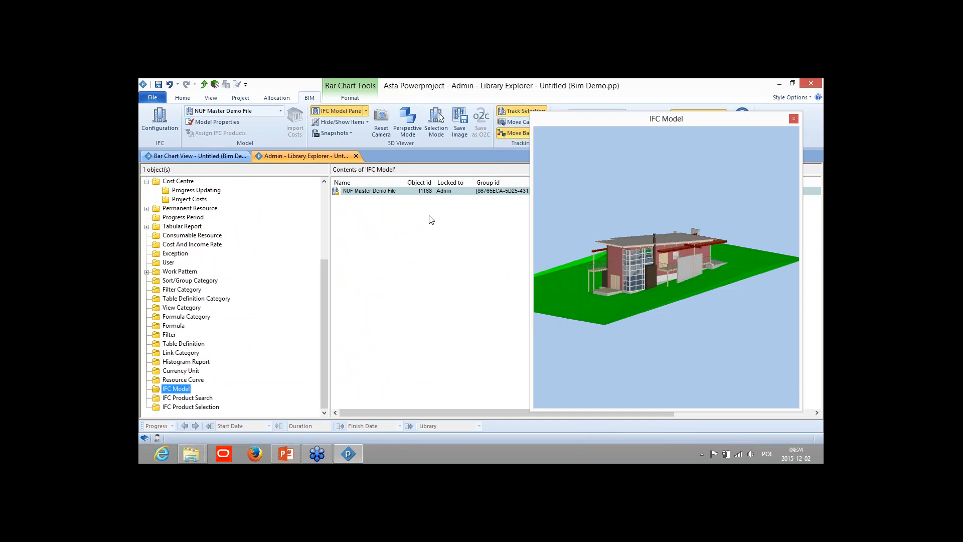
{"action": "double_click", "coordinate": [413, 221]}
{"action": "left_click", "coordinate": [703, 150]}
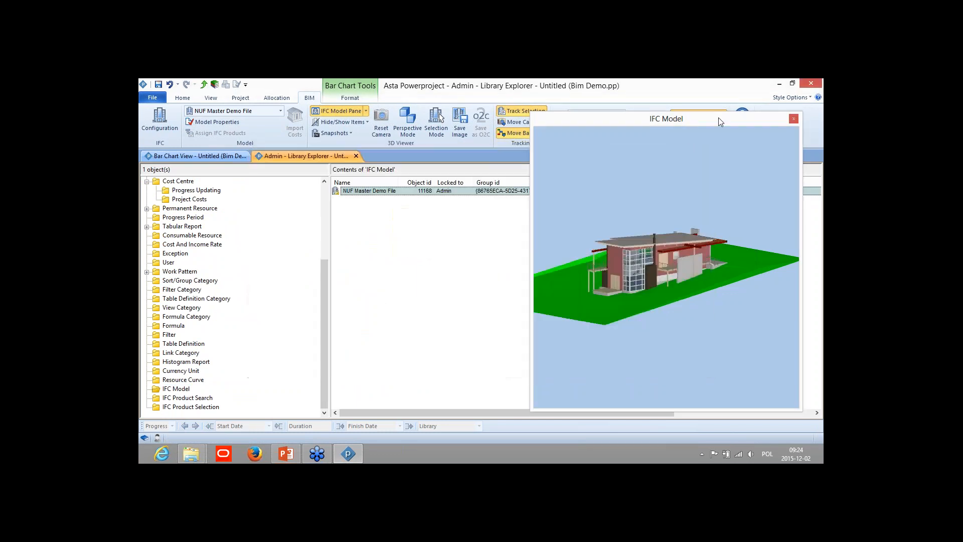
{"action": "left_click", "coordinate": [792, 119]}
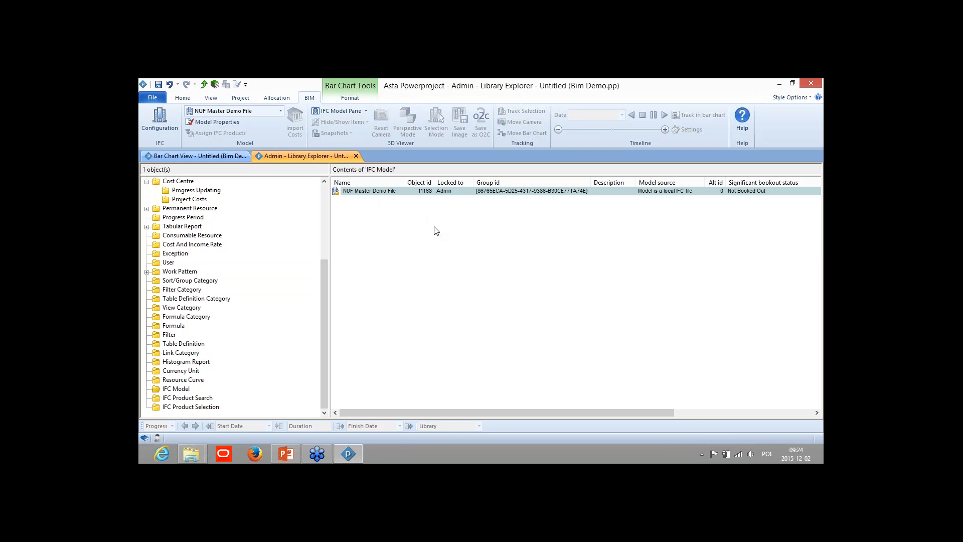
Step: Inspect the IFC Product Search and IFC Product Selection libraries and compare them with the IFC Products entries in the bar chart's project tree
{"action": "left_click", "coordinate": [374, 200]}
{"action": "left_click", "coordinate": [190, 399]}
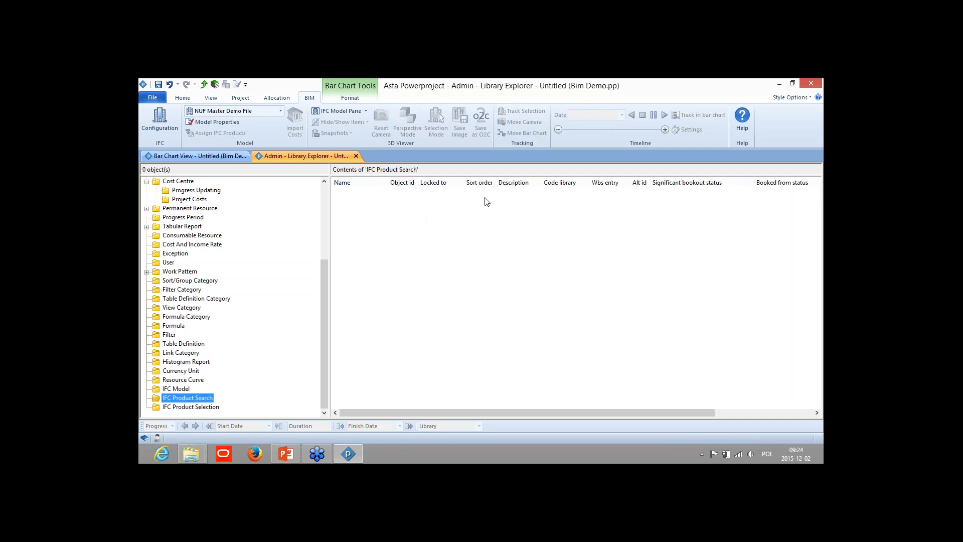
{"action": "left_click", "coordinate": [356, 195]}
{"action": "left_click", "coordinate": [353, 189]}
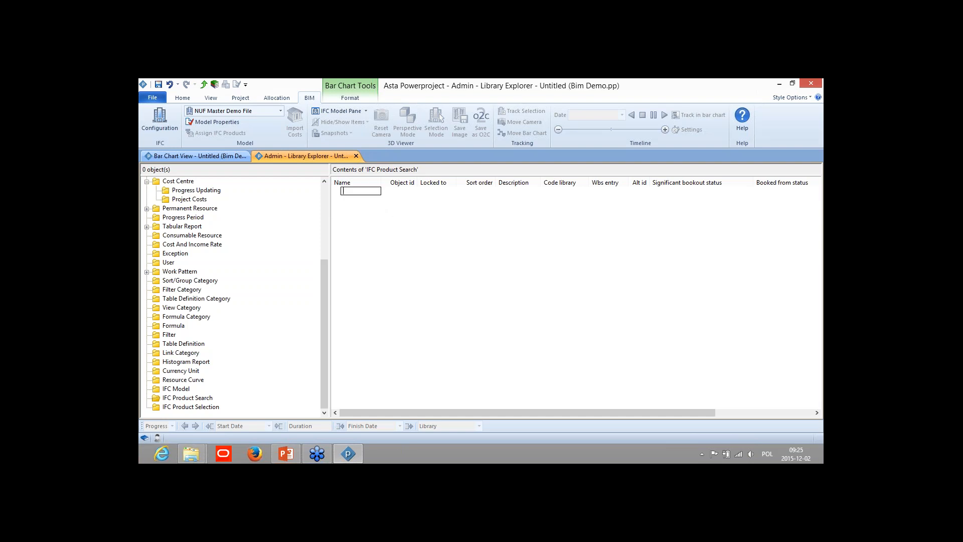
{"action": "left_click", "coordinate": [355, 199]}
{"action": "left_click", "coordinate": [188, 408]}
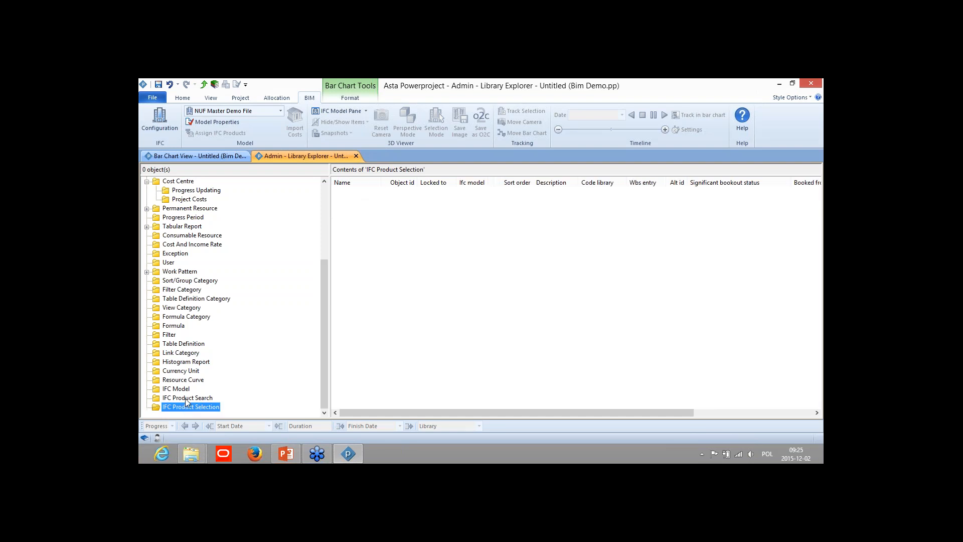
{"action": "left_click", "coordinate": [210, 153]}
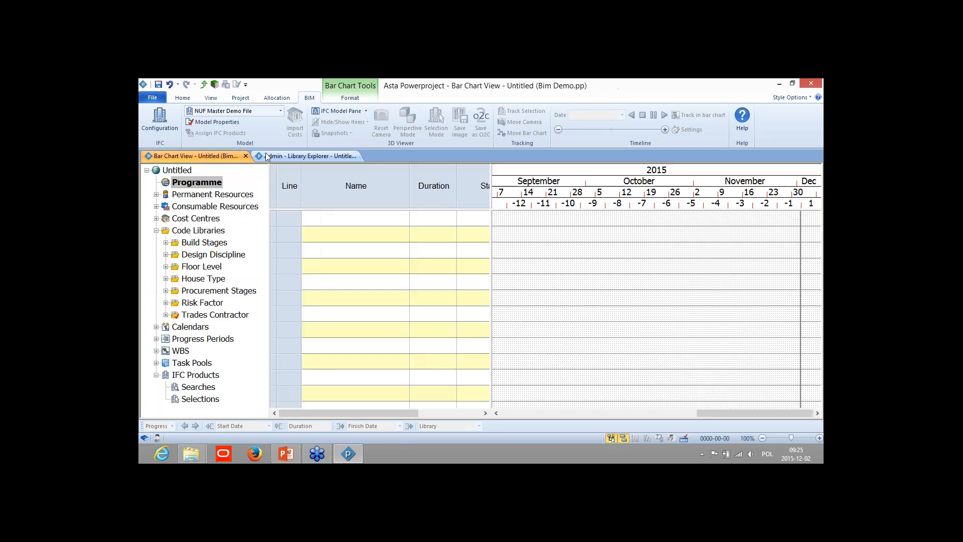
{"action": "left_click", "coordinate": [297, 156]}
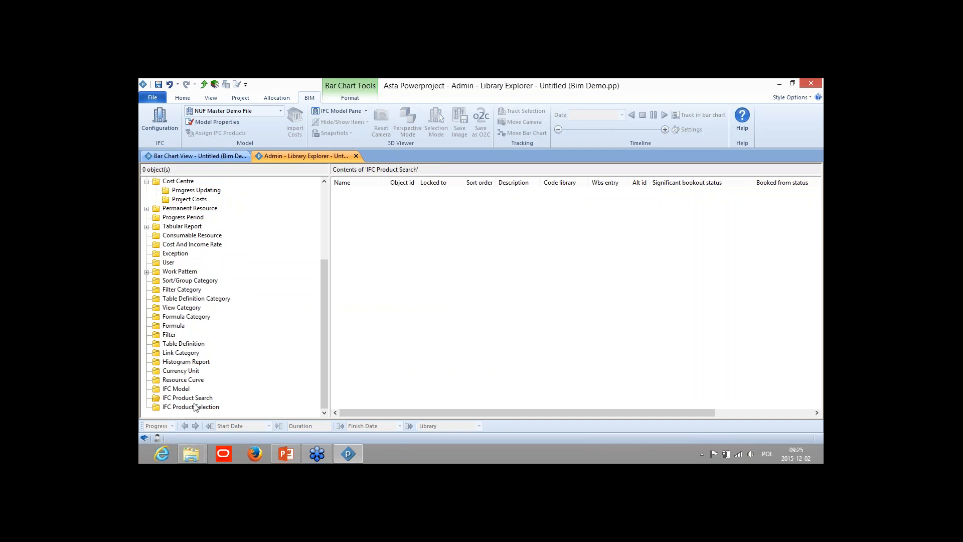
Step: Create two entries named Walls and Doors in the IFC Product Search library
{"action": "left_click", "coordinate": [191, 400]}
{"action": "left_click", "coordinate": [360, 191]}
{"action": "type", "text": "Walls"}
{"action": "key", "text": "Return"}
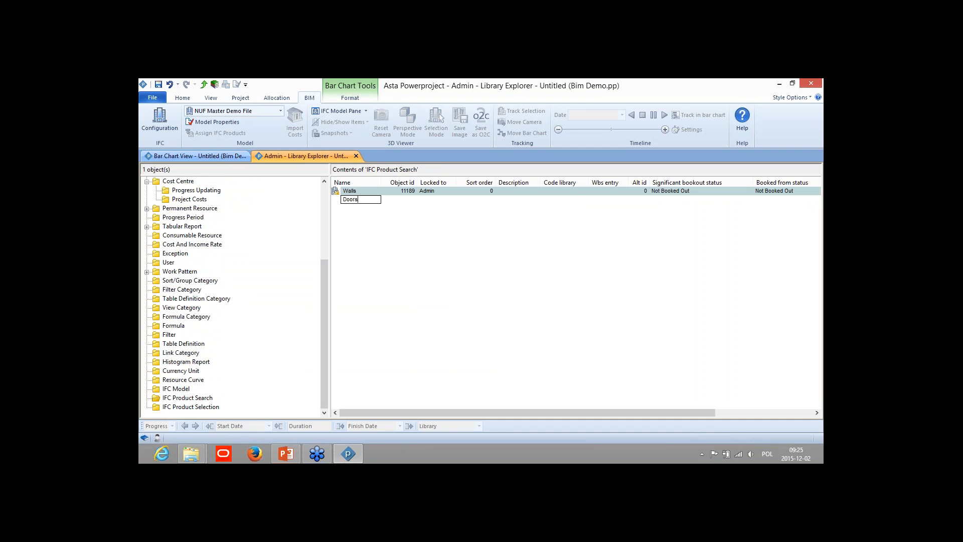
{"action": "key", "text": "Return"}
Step: Turn the Walls and Doors entries in the IFC Product Search library into folders
{"action": "left_click", "coordinate": [344, 190]}
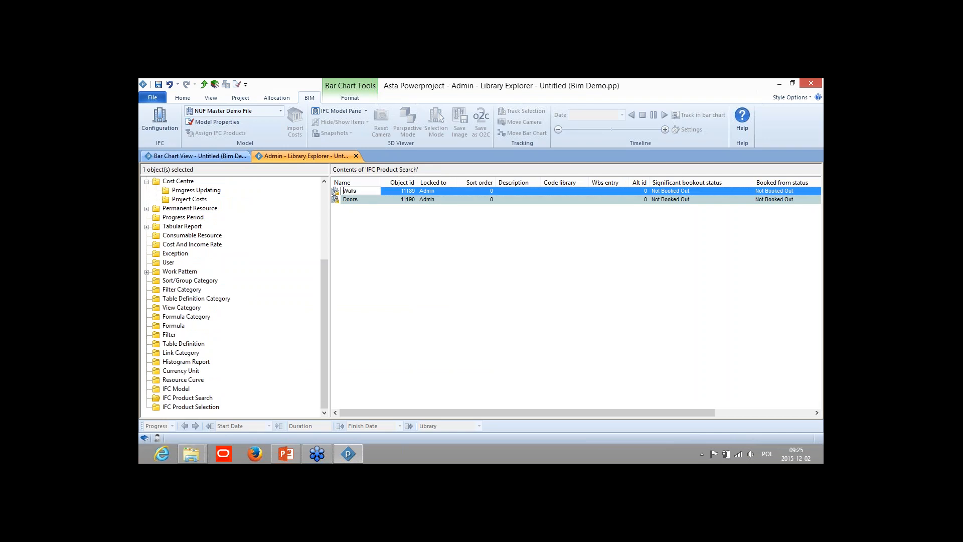
{"action": "key", "text": "ctrl"}
{"action": "left_click", "coordinate": [337, 199]}
{"action": "left_click", "coordinate": [336, 191], "text": "ctrl"}
{"action": "left_click", "coordinate": [336, 191], "text": "ctrl"}
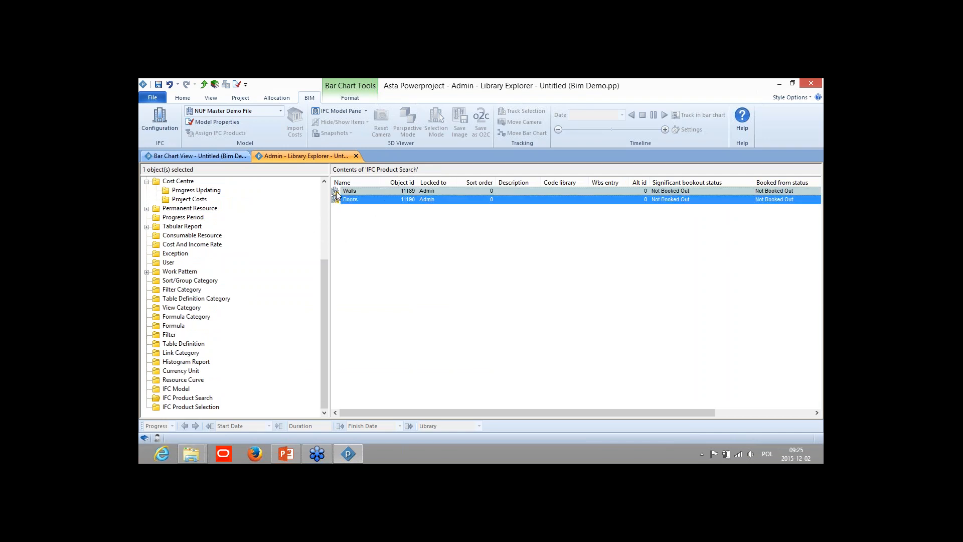
{"action": "left_click", "coordinate": [336, 191]}
{"action": "right_click", "coordinate": [336, 192]}
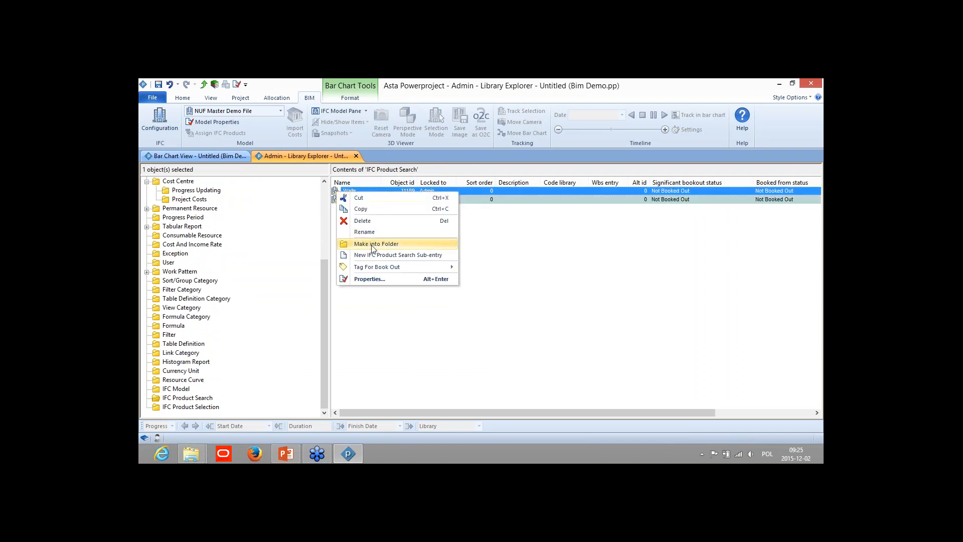
{"action": "left_click", "coordinate": [380, 242]}
{"action": "left_click", "coordinate": [349, 200]}
{"action": "right_click", "coordinate": [346, 201]}
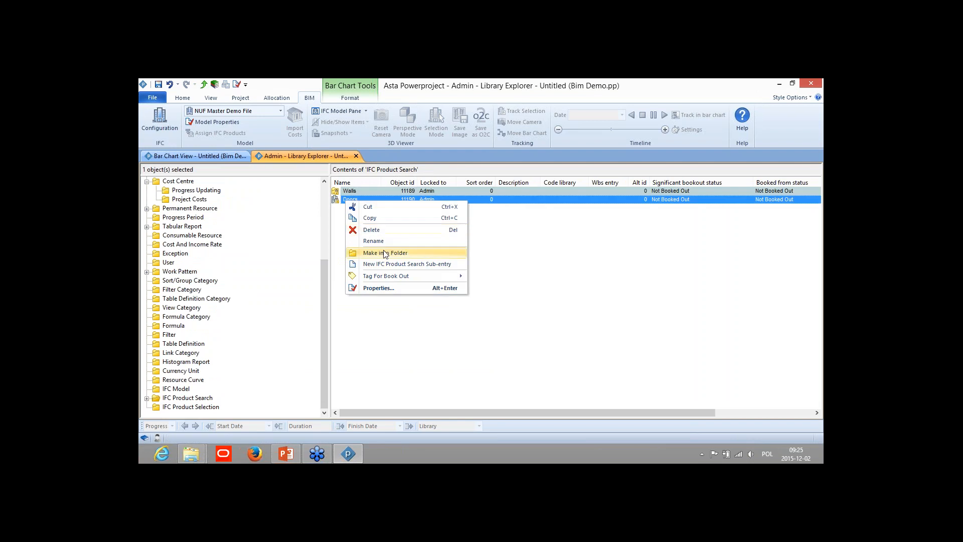
{"action": "left_click", "coordinate": [388, 255]}
Step: Create two product search entries named L1 walls and L2 Walls inside the Walls folder
{"action": "double_click", "coordinate": [350, 191]}
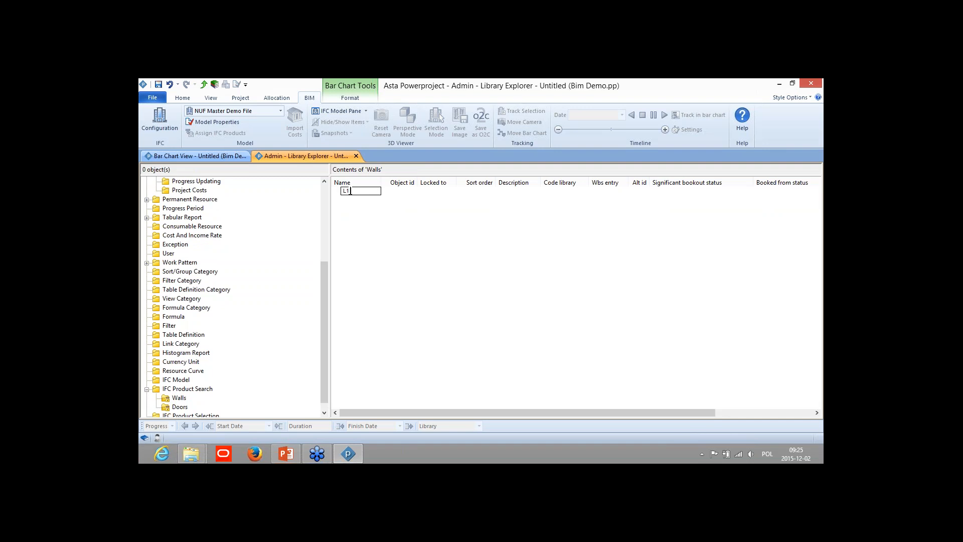
{"action": "key", "text": "Return"}
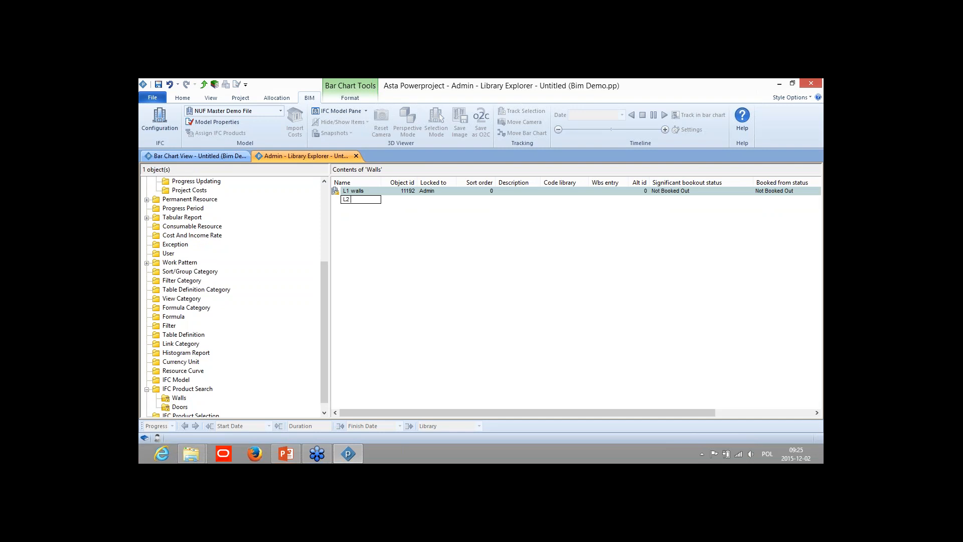
{"action": "key", "text": "Return"}
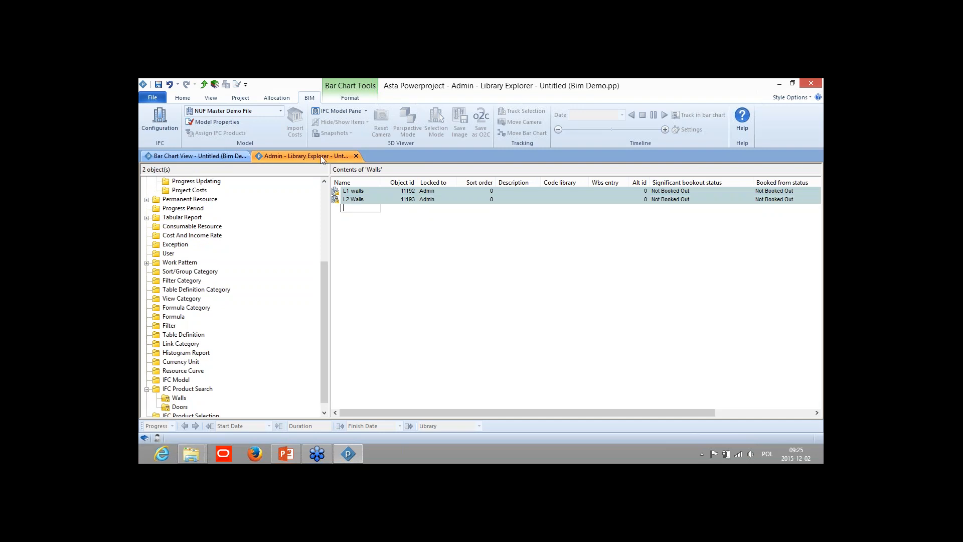
Step: Add a match-all search criterion to L1 walls requiring IfcEntity Equals IfcWall
{"action": "double_click", "coordinate": [354, 190]}
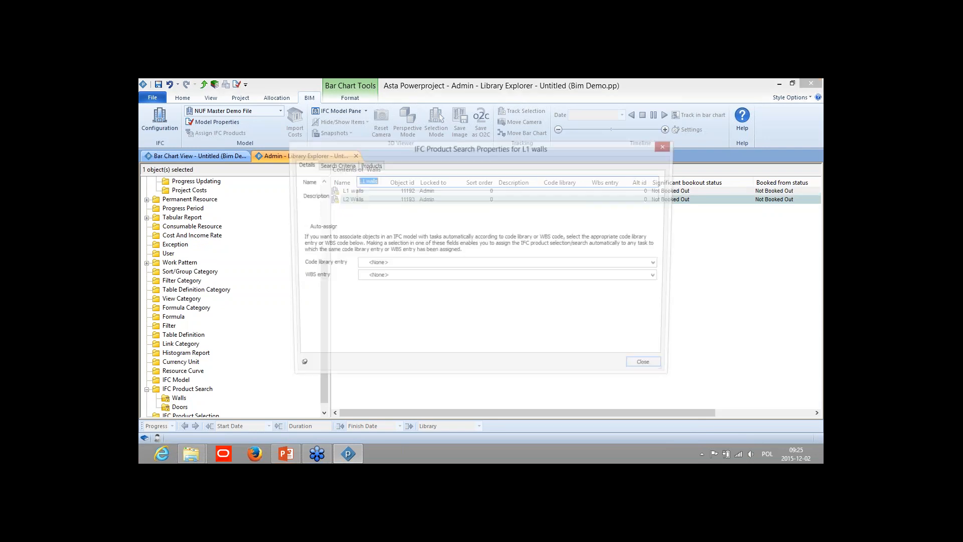
{"action": "left_click", "coordinate": [335, 165]}
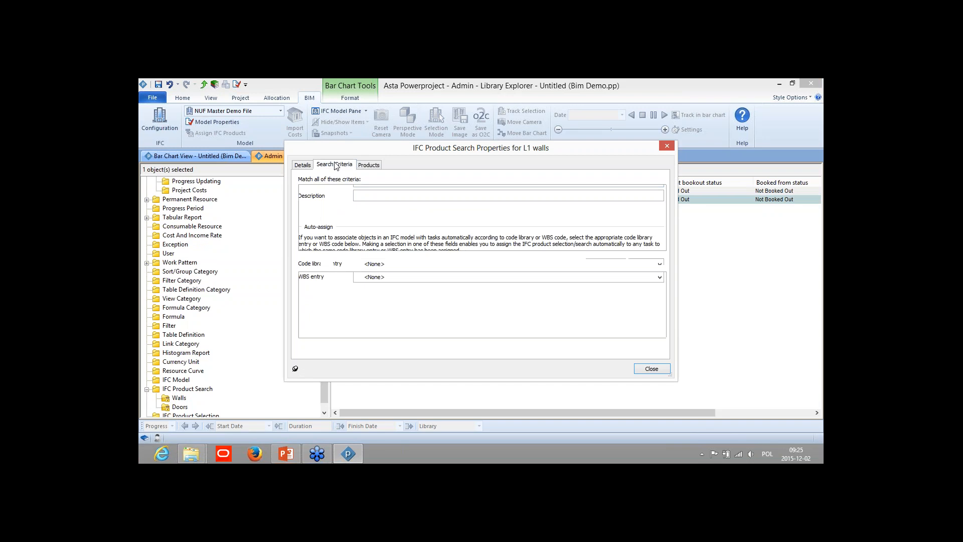
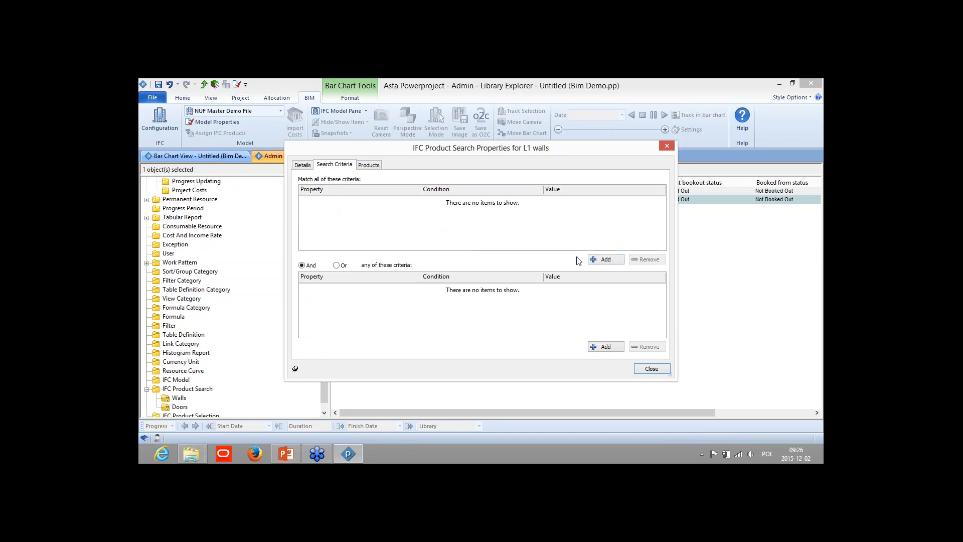
{"action": "left_click", "coordinate": [597, 263]}
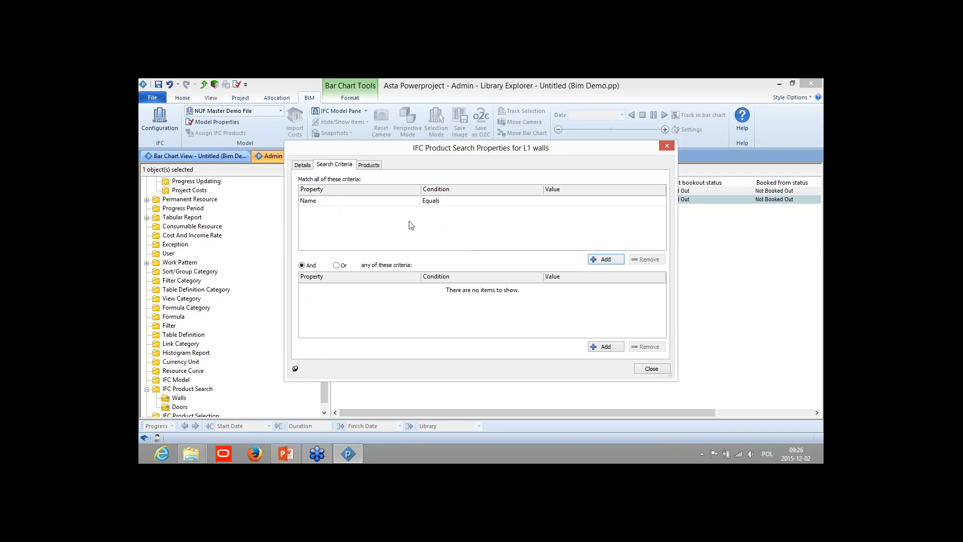
{"action": "left_click", "coordinate": [345, 201]}
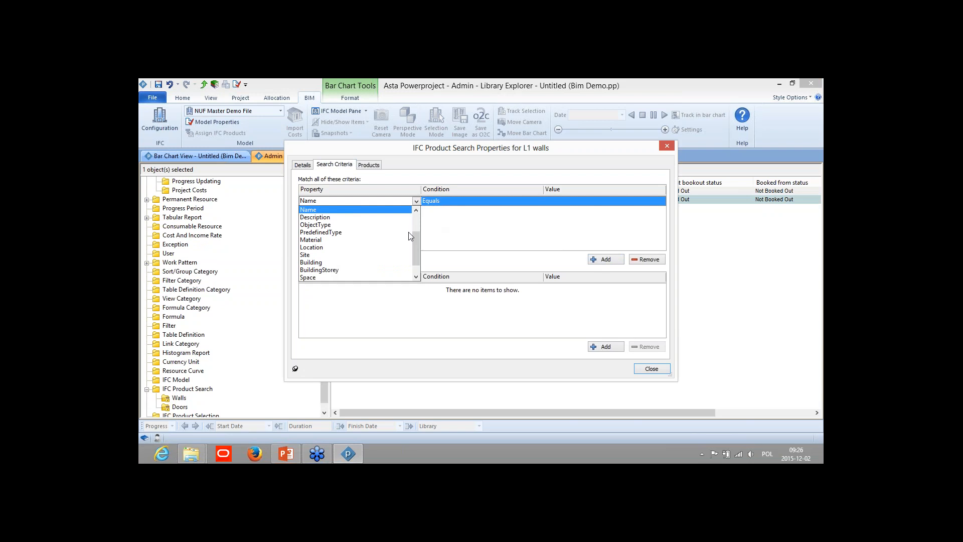
{"action": "scroll", "coordinate": [415, 255], "scroll_direction": "up", "scroll_amount": 2}
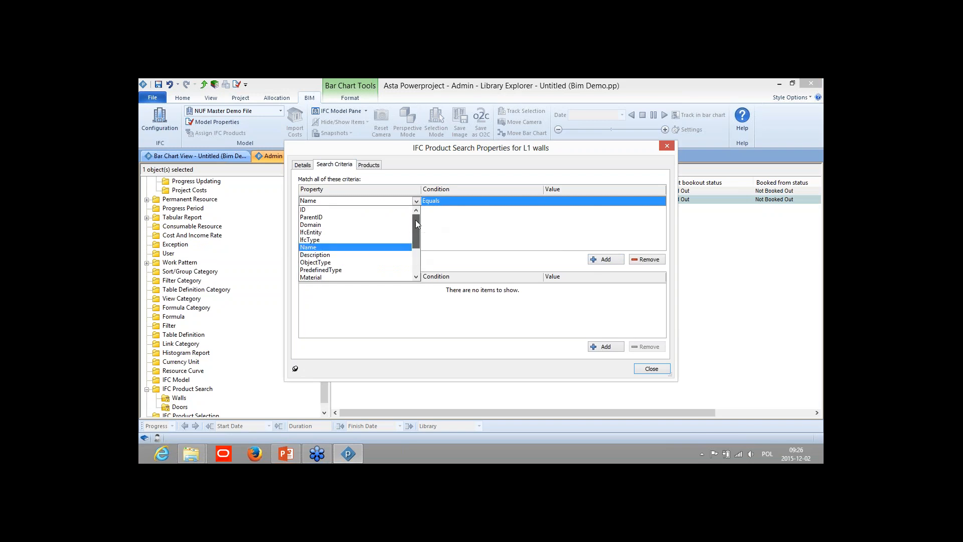
{"action": "left_click", "coordinate": [317, 232]}
{"action": "left_click", "coordinate": [551, 201]}
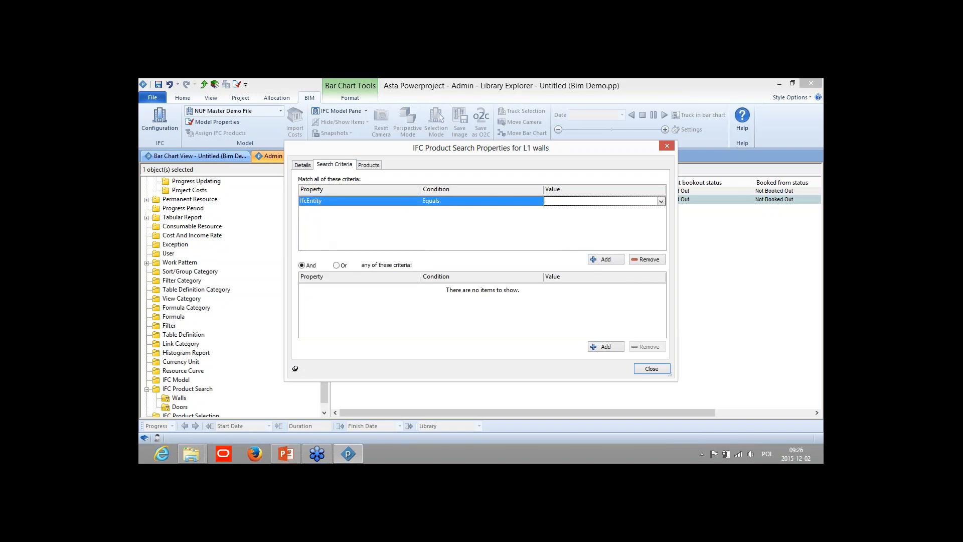
{"action": "left_click", "coordinate": [661, 201]}
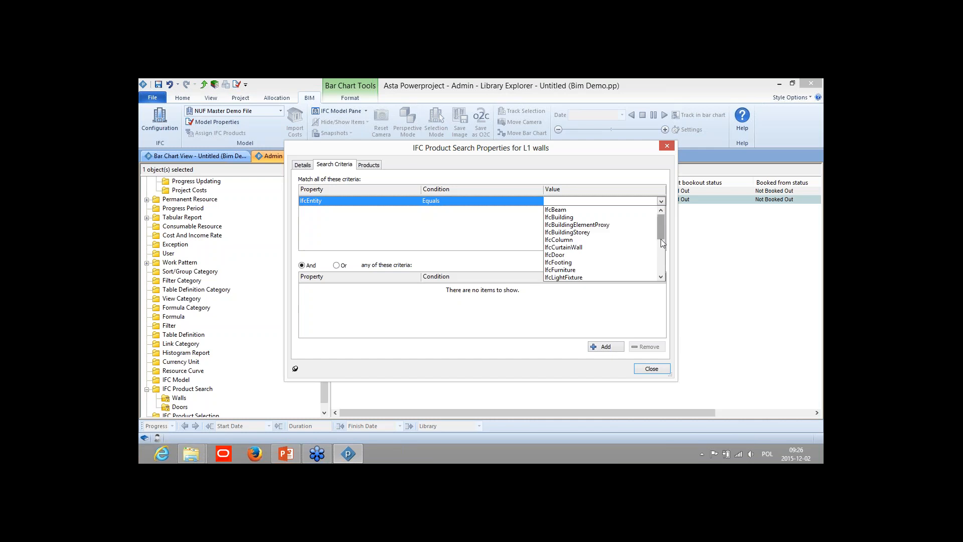
{"action": "scroll", "coordinate": [576, 265], "scroll_direction": "down", "scroll_amount": 5}
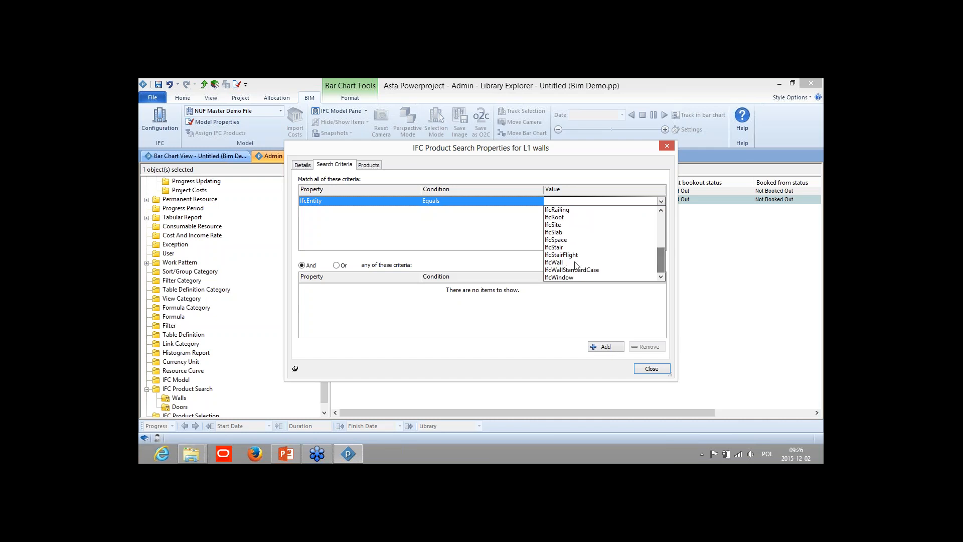
{"action": "left_click", "coordinate": [575, 263]}
Step: Add a second match-all criterion to L1 walls requiring Location Equals Level 1, and close its properties
{"action": "left_click", "coordinate": [604, 260]}
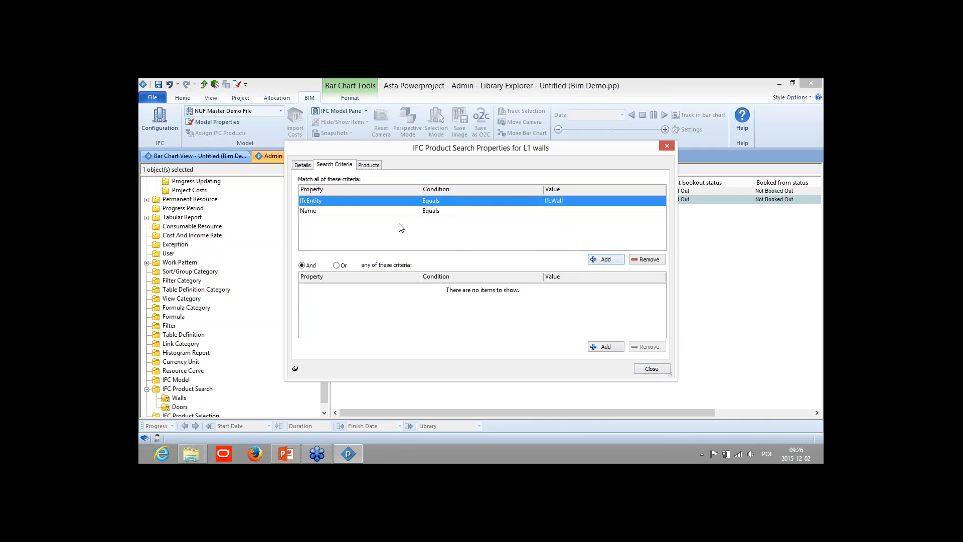
{"action": "left_click", "coordinate": [371, 211]}
{"action": "left_click", "coordinate": [371, 211]}
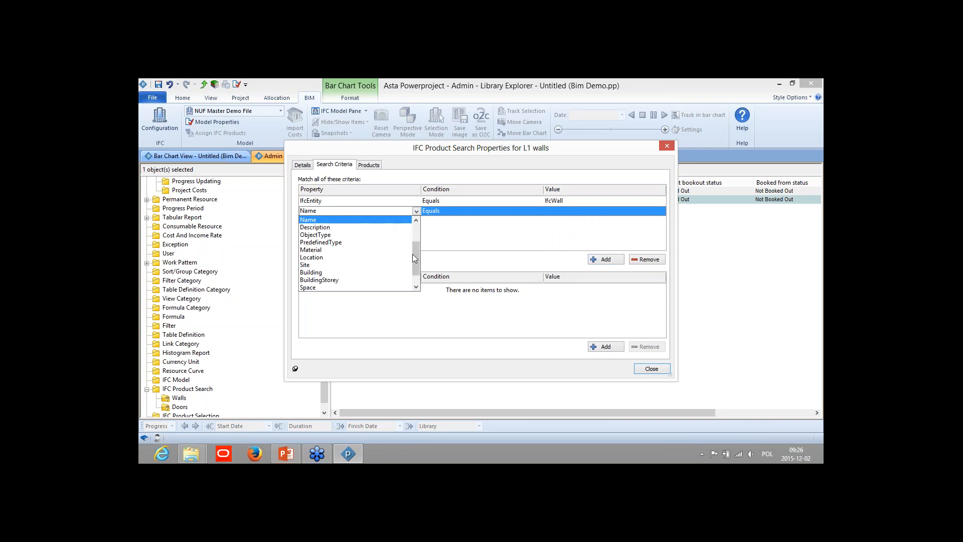
{"action": "left_click", "coordinate": [314, 257]}
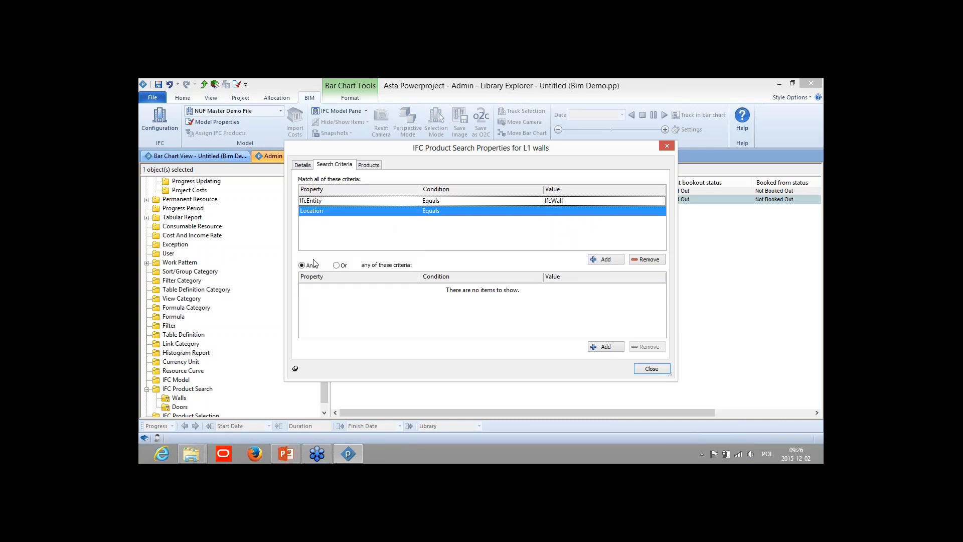
{"action": "left_click", "coordinate": [560, 211]}
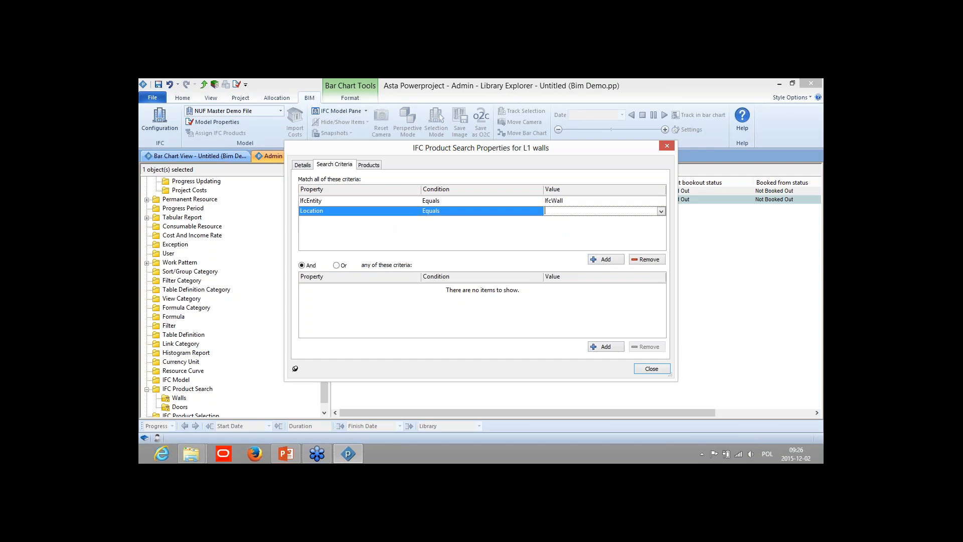
{"action": "left_click", "coordinate": [661, 211]}
{"action": "left_click", "coordinate": [554, 258]}
{"action": "left_click", "coordinate": [652, 369]}
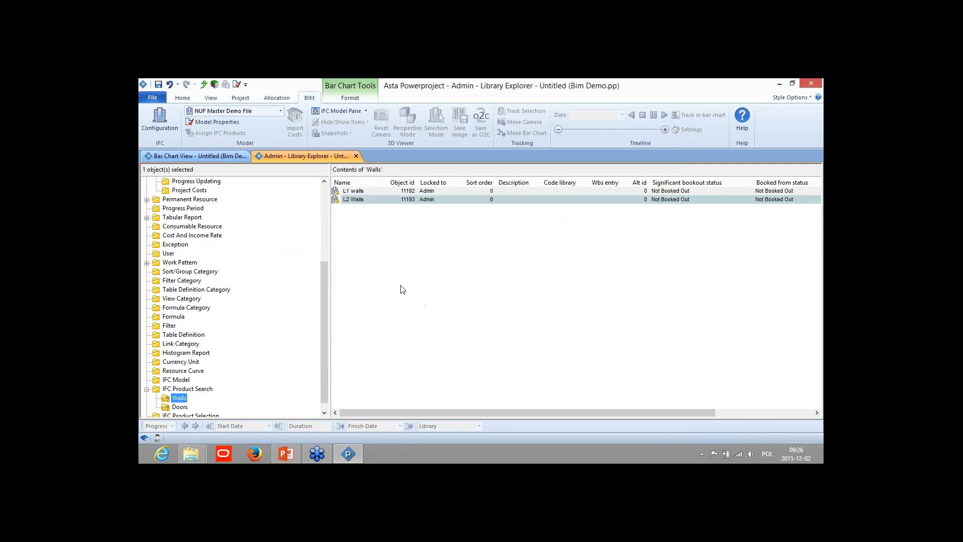
Step: Add a match-all search criterion to L2 Walls requiring IfcEntity Equals IfcWall
{"action": "double_click", "coordinate": [357, 200]}
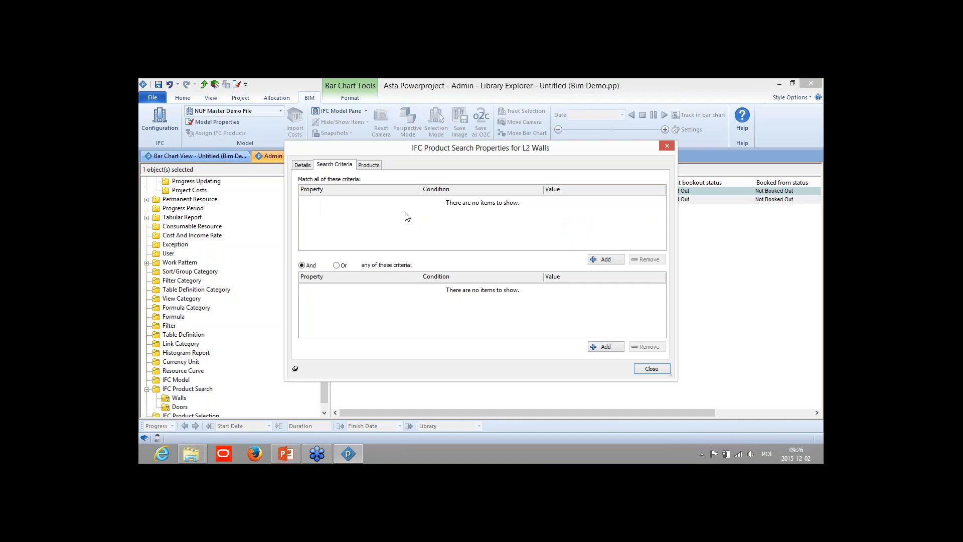
{"action": "left_click", "coordinate": [593, 259]}
{"action": "left_click", "coordinate": [372, 203]}
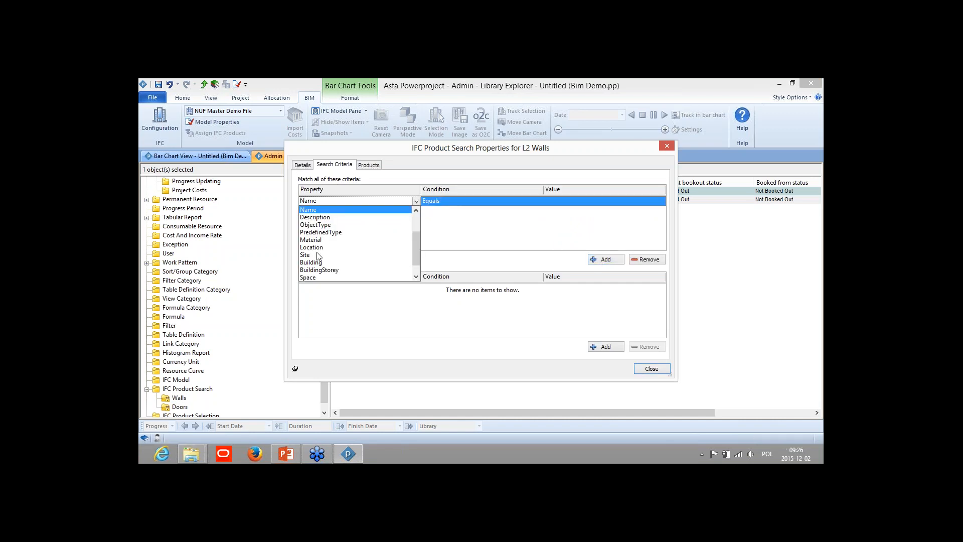
{"action": "scroll", "coordinate": [416, 236], "scroll_direction": "up", "scroll_amount": 1}
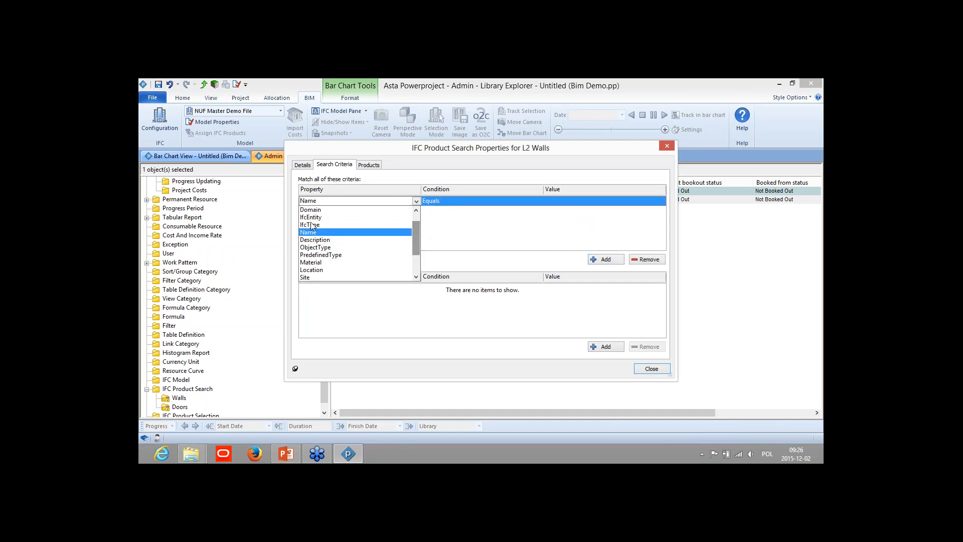
{"action": "left_click", "coordinate": [312, 218]}
{"action": "left_click", "coordinate": [582, 200]}
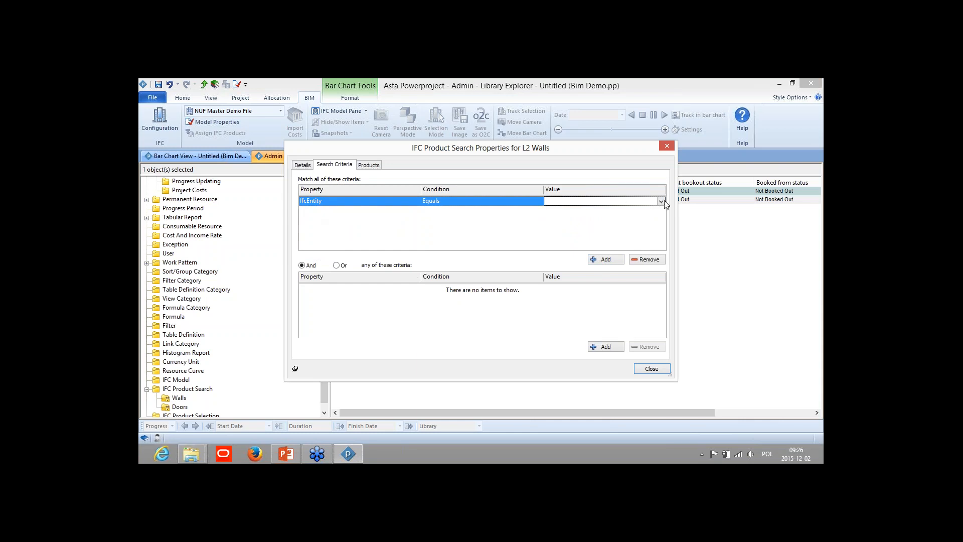
{"action": "left_click", "coordinate": [661, 201]}
{"action": "left_click_drag", "start_coordinate": [666, 235], "coordinate": [670, 267]}
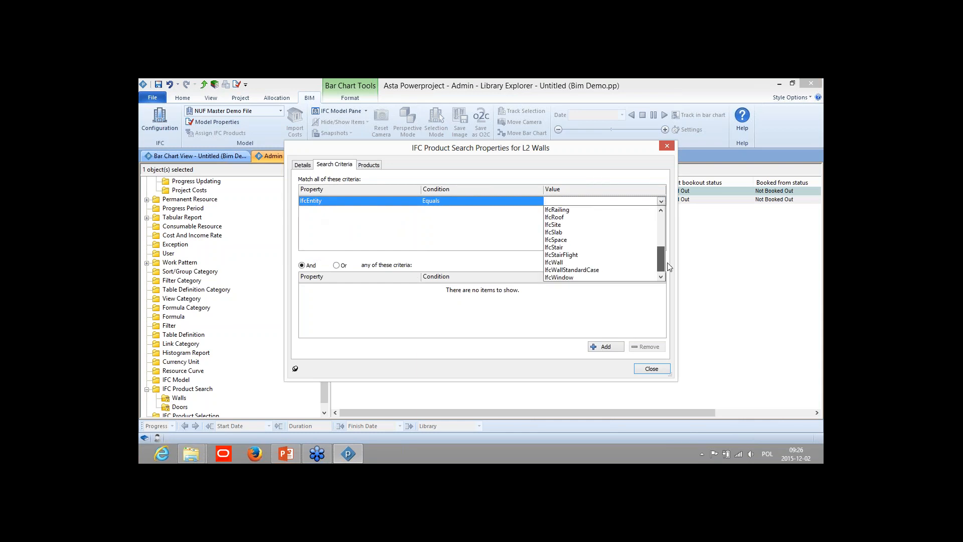
{"action": "left_click", "coordinate": [583, 275]}
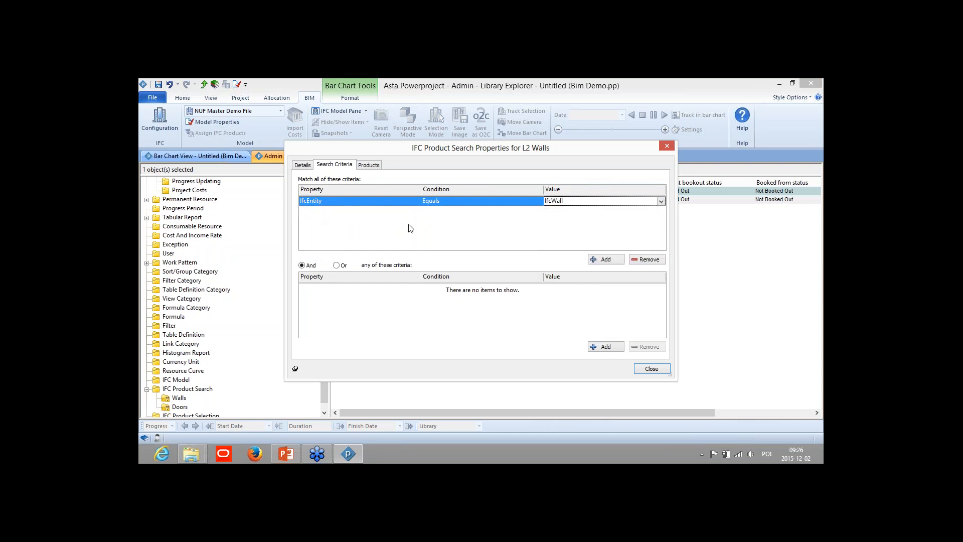
Step: Add a second match-all criterion to L2 Walls requiring Location Equals Level 2, and recheck its saved criteria
{"action": "left_click", "coordinate": [605, 259]}
{"action": "left_click", "coordinate": [380, 211]}
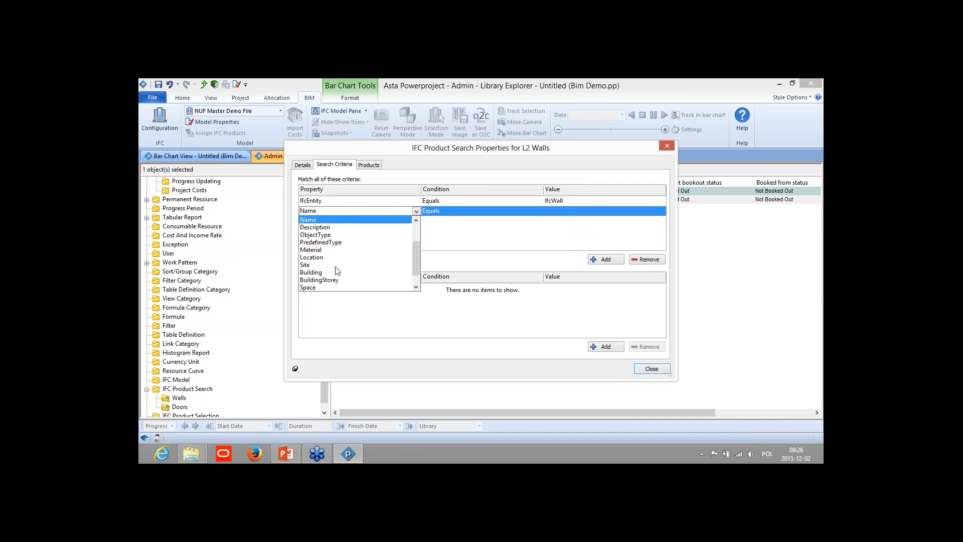
{"action": "mouse_move", "coordinate": [415, 250]}
{"action": "left_mouse_down"}
{"action": "mouse_move", "coordinate": [414, 266]}
{"action": "mouse_move", "coordinate": [416, 233]}
{"action": "mouse_move", "coordinate": [416, 257]}
{"action": "left_mouse_up"}
{"action": "left_click", "coordinate": [316, 242]}
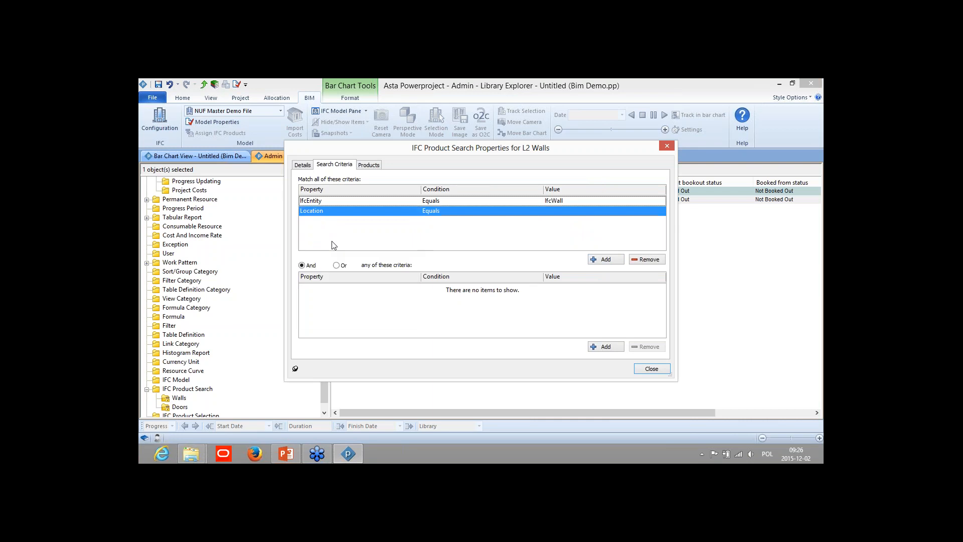
{"action": "left_click", "coordinate": [602, 210]}
{"action": "left_click", "coordinate": [661, 213]}
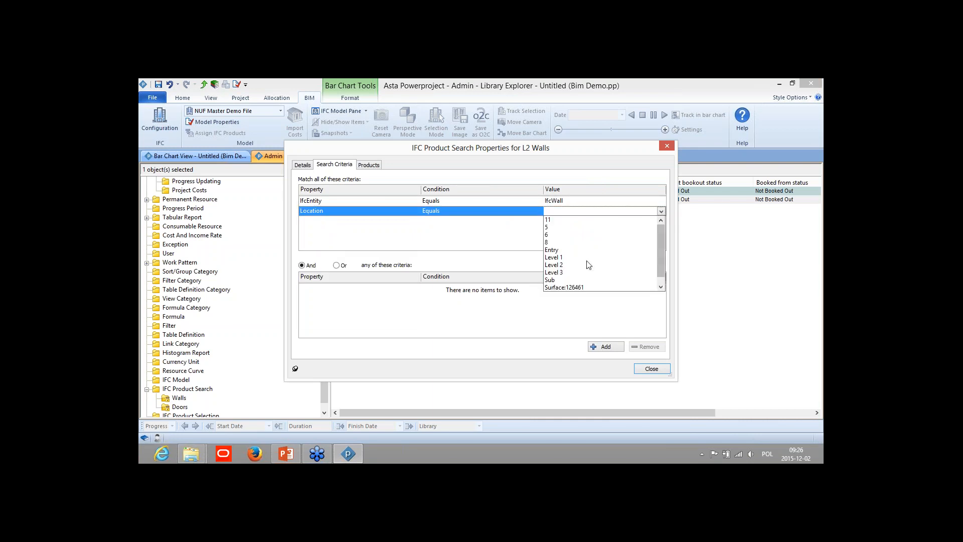
{"action": "left_click", "coordinate": [559, 266]}
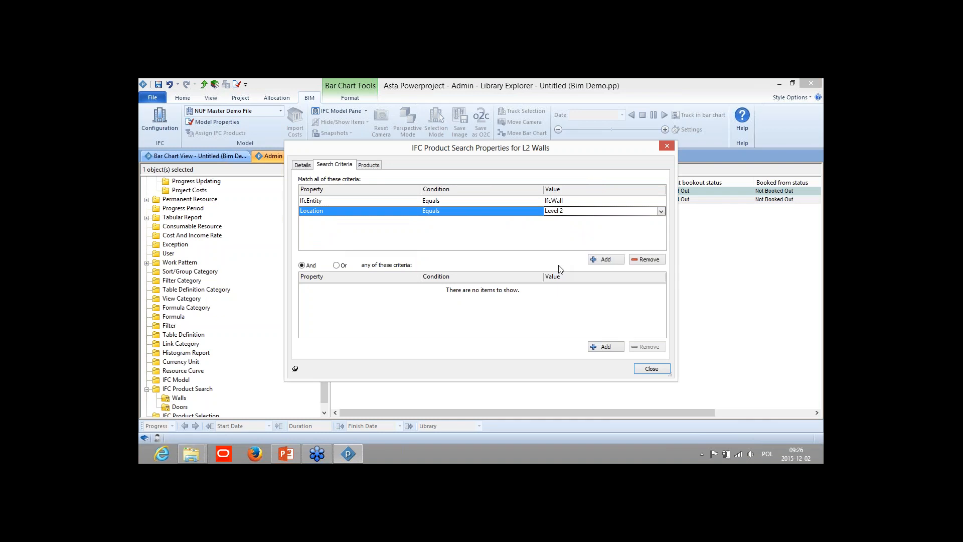
{"action": "left_click", "coordinate": [650, 370]}
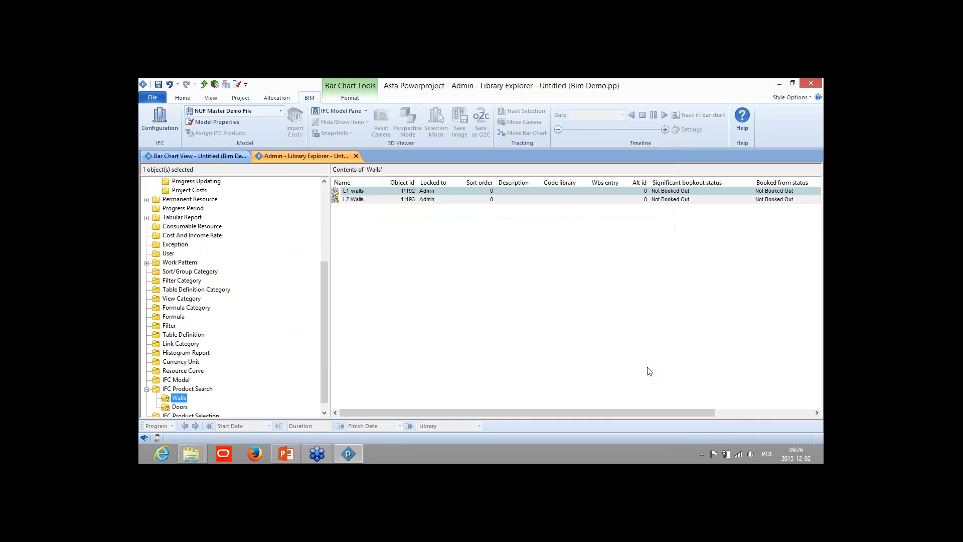
{"action": "double_click", "coordinate": [351, 200]}
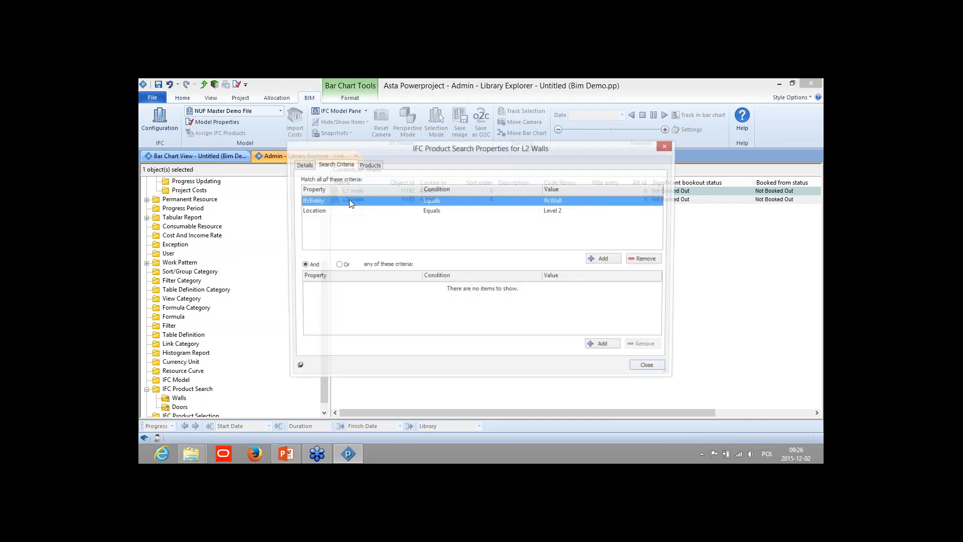
{"action": "left_click", "coordinate": [633, 369]}
Step: Create two IFC product searches named L1 Doors and L2 Doors in the Doors folder
{"action": "left_click", "coordinate": [178, 406]}
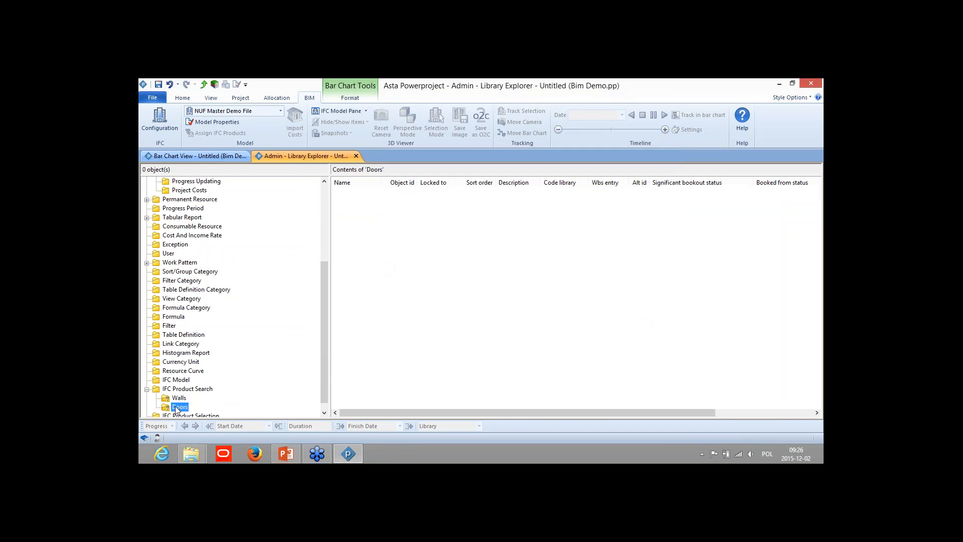
{"action": "left_click", "coordinate": [358, 191]}
{"action": "key", "text": "Return"}
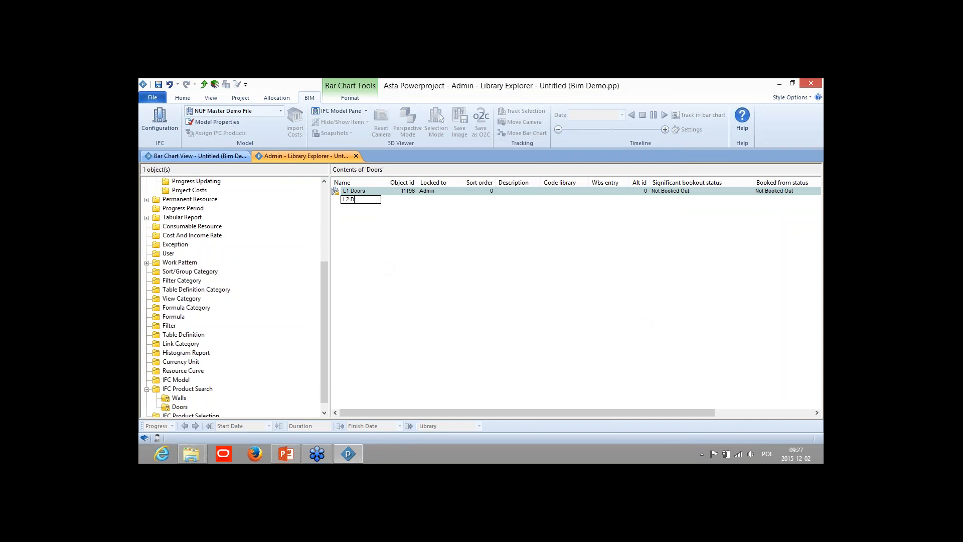
{"action": "type", "text": "L2 Doors"}
{"action": "key", "text": "Return"}
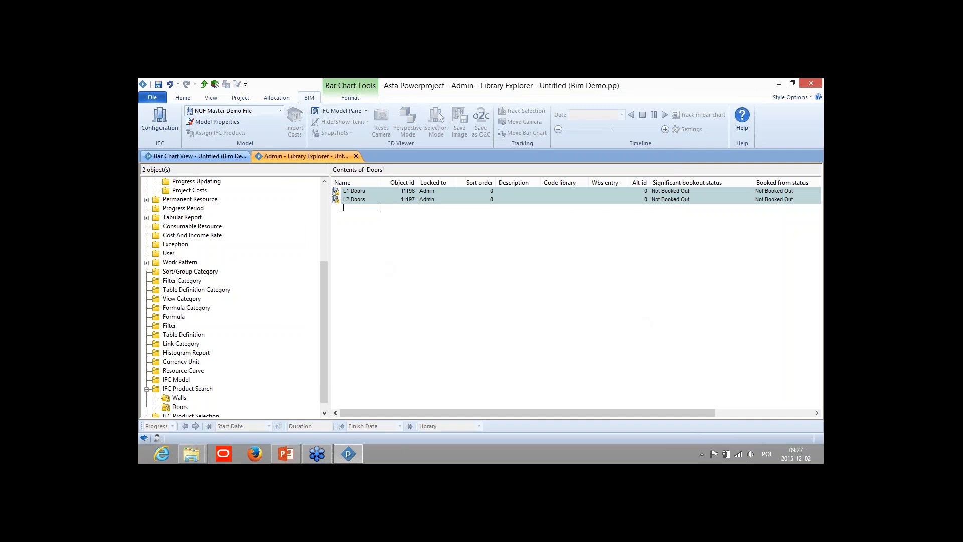
Step: Add a match-all search criterion to L1 Doors requiring IfcType Equals IfcDoorType
{"action": "double_click", "coordinate": [353, 190]}
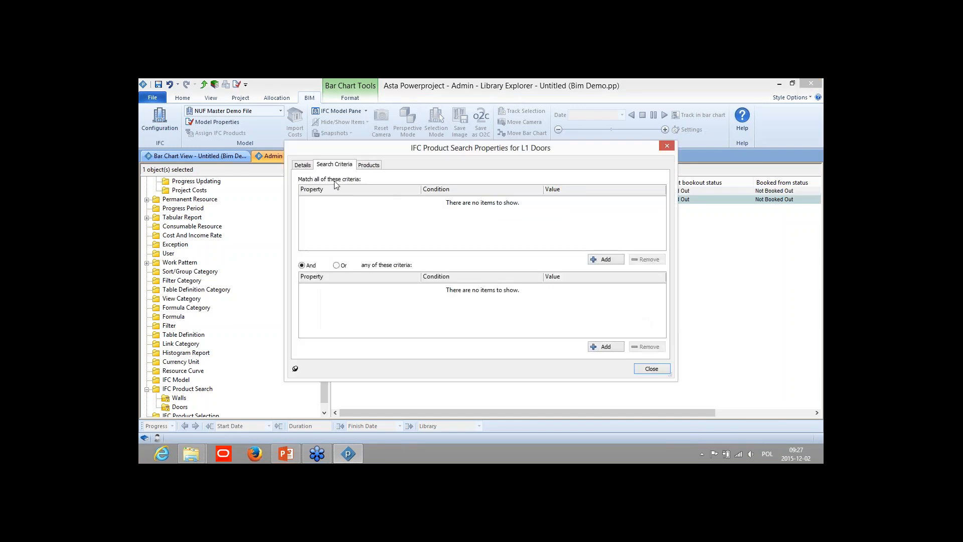
{"action": "left_click", "coordinate": [605, 259]}
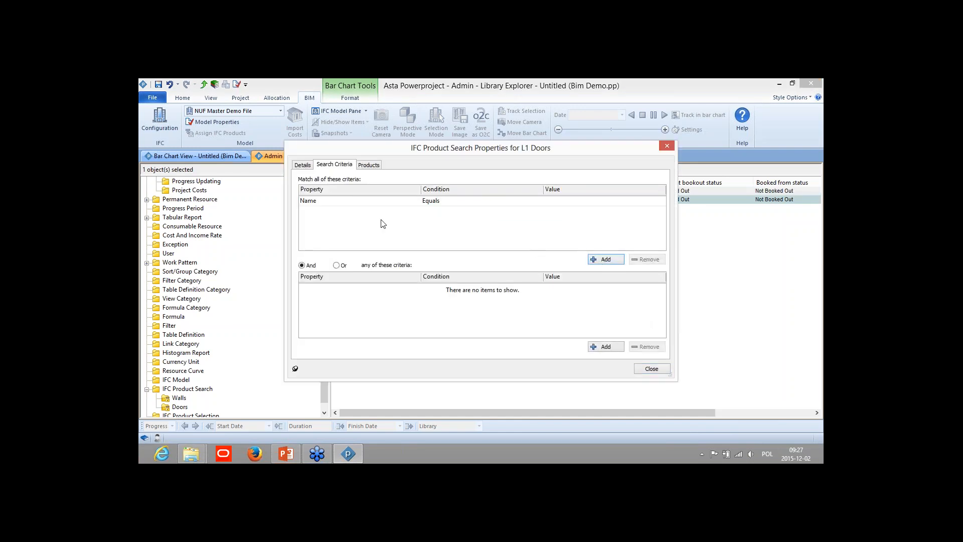
{"action": "left_click", "coordinate": [368, 201]}
{"action": "scroll", "coordinate": [404, 240], "scroll_direction": "down", "scroll_amount": 3}
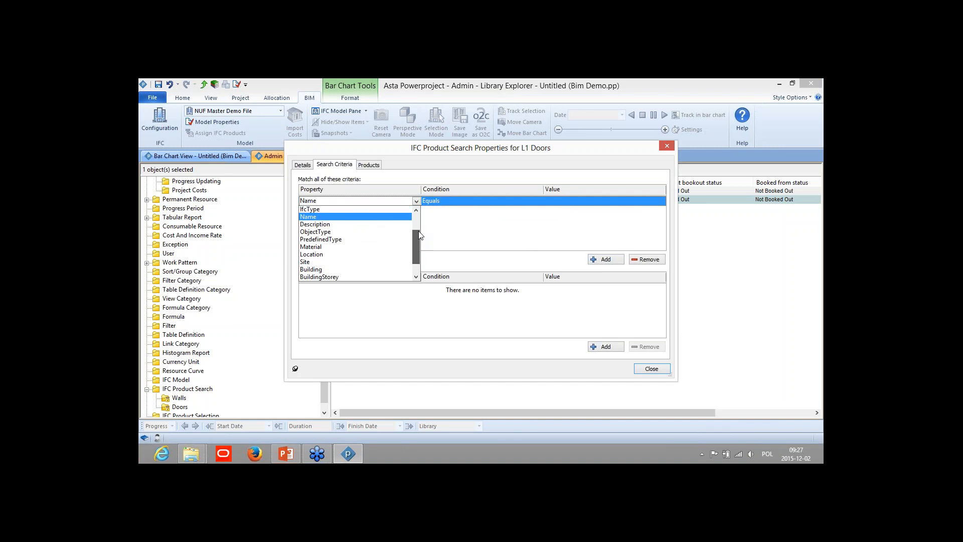
{"action": "left_click", "coordinate": [403, 234]}
{"action": "left_click", "coordinate": [618, 202]}
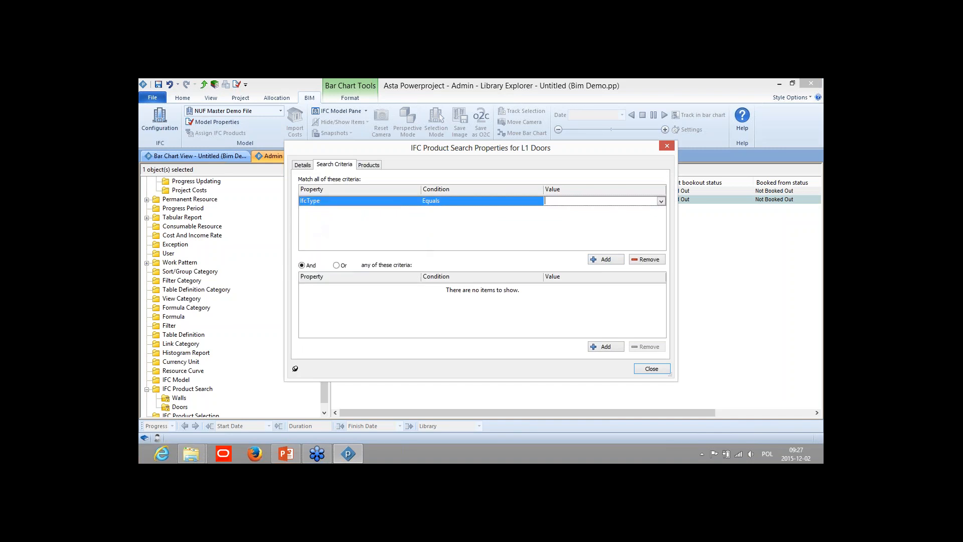
{"action": "left_click", "coordinate": [661, 201]}
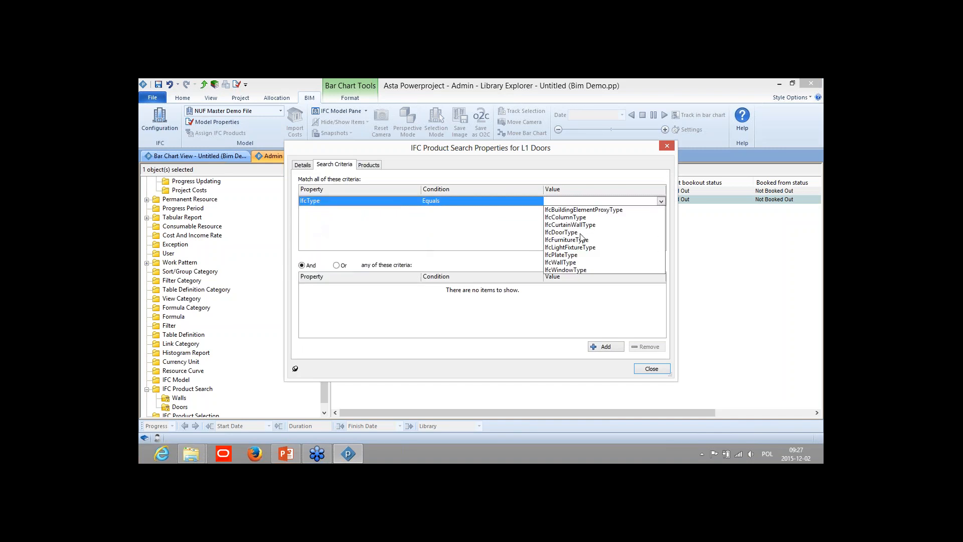
{"action": "left_click", "coordinate": [563, 233]}
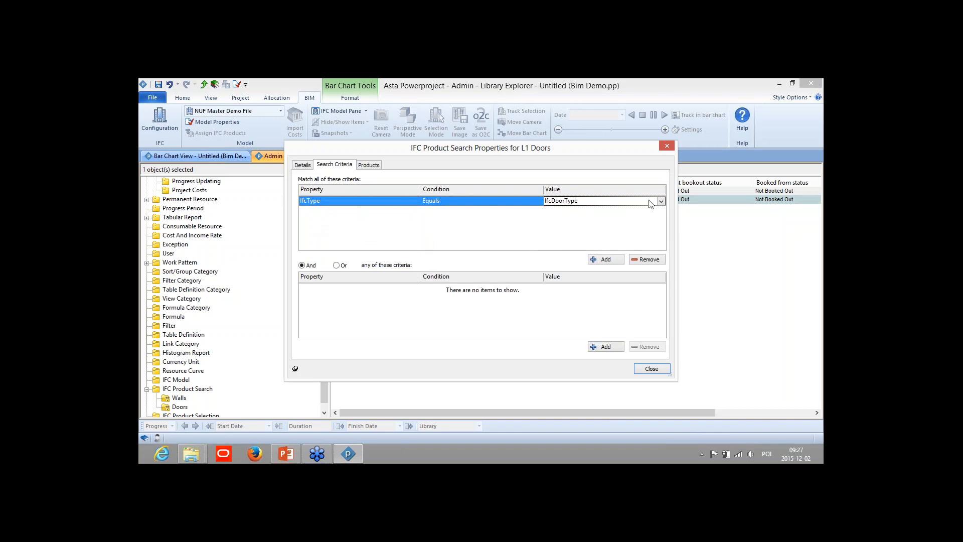
{"action": "left_click", "coordinate": [662, 201]}
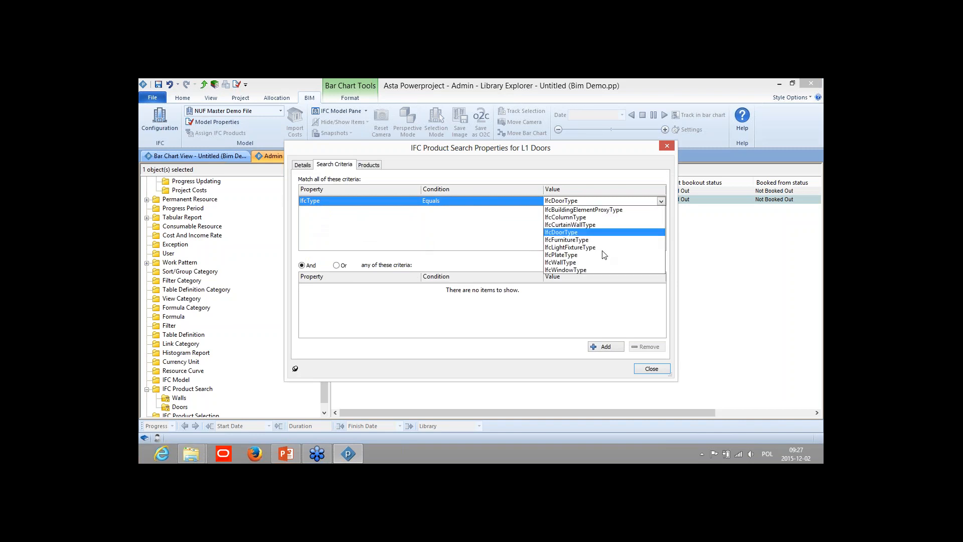
{"action": "left_click", "coordinate": [573, 233]}
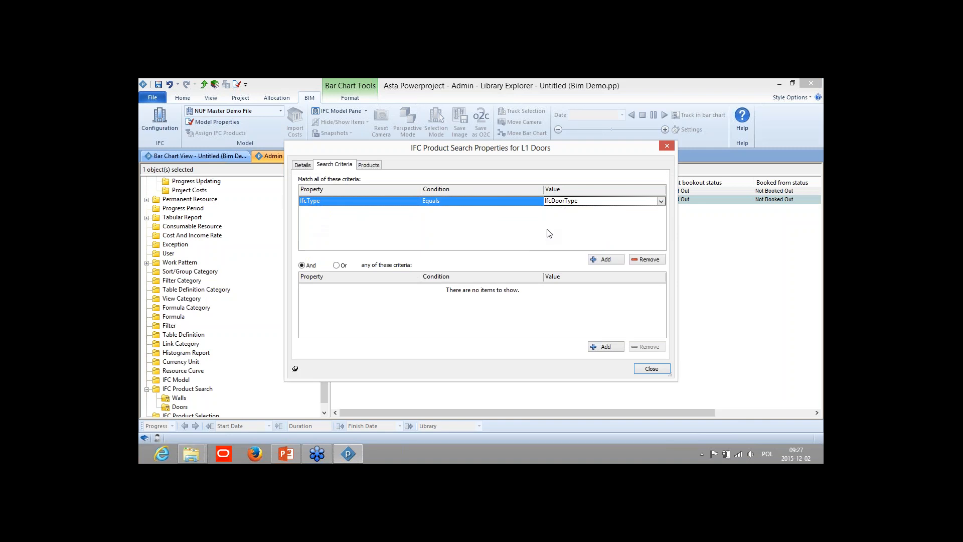
Step: Add a second match-all criterion to L1 Doors requiring Location Equals Level 1, and close its properties
{"action": "left_click", "coordinate": [605, 260]}
{"action": "left_click", "coordinate": [341, 212]}
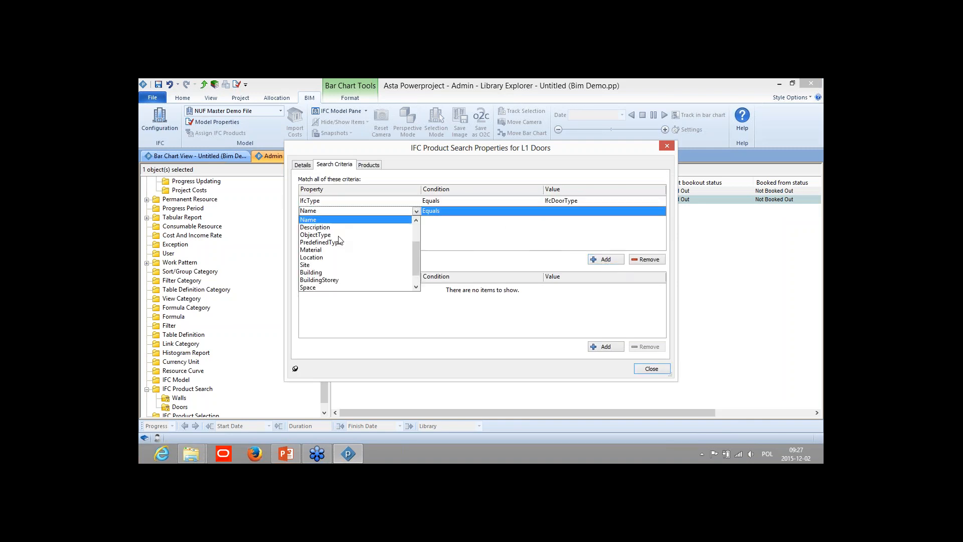
{"action": "left_click", "coordinate": [312, 257]}
{"action": "left_click", "coordinate": [588, 210]}
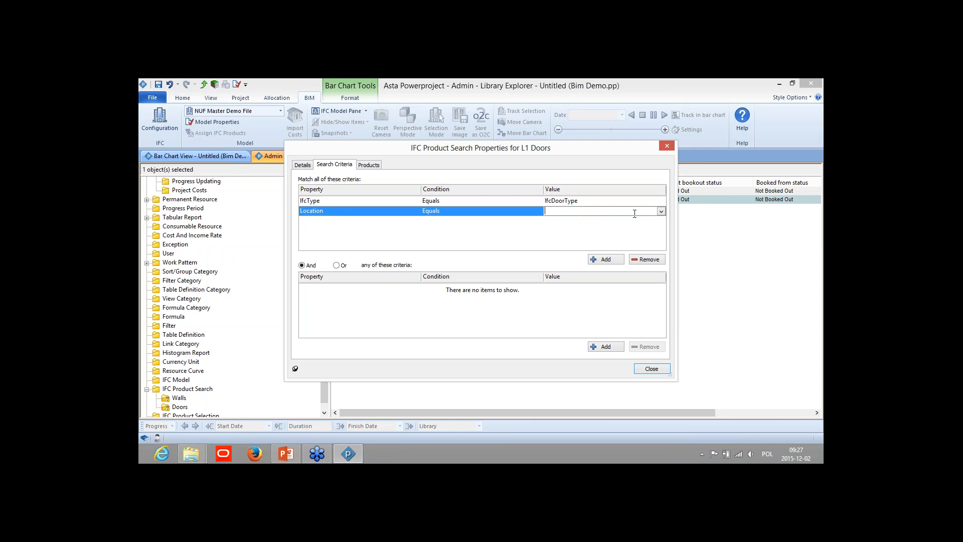
{"action": "left_click", "coordinate": [661, 211]}
{"action": "left_click", "coordinate": [562, 257]}
{"action": "left_click", "coordinate": [651, 368]}
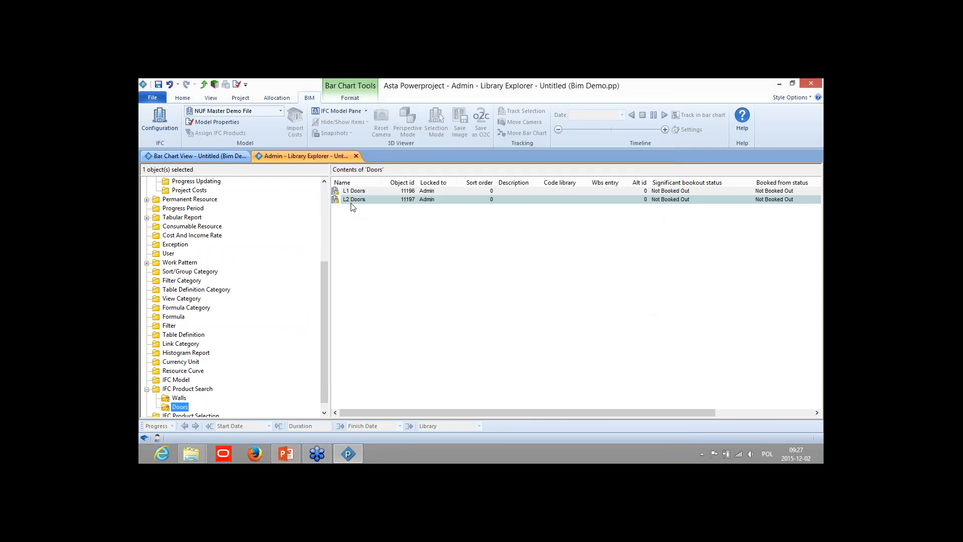
Step: Add a match-all search criterion to L2 Doors requiring IfcEntity Equals IfcWall
{"action": "double_click", "coordinate": [352, 200]}
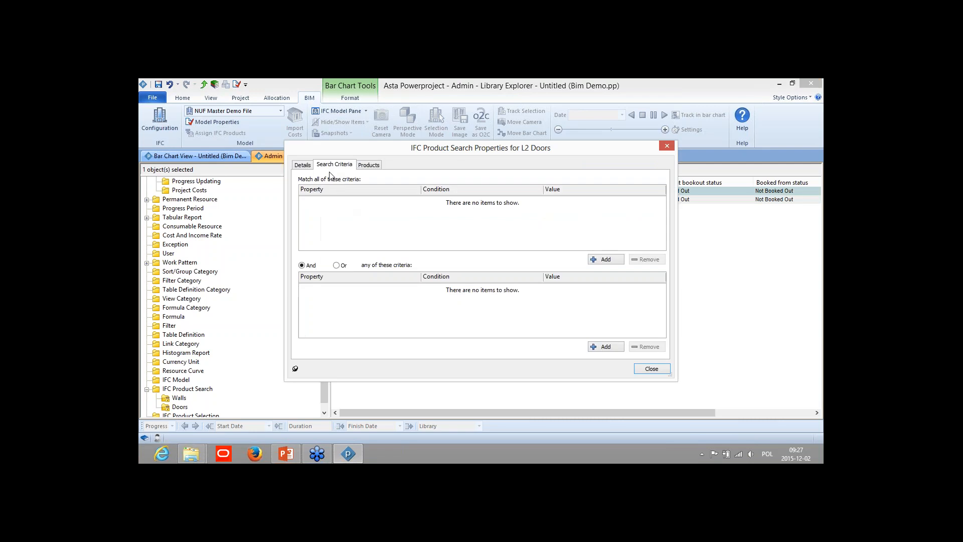
{"action": "left_click", "coordinate": [604, 259]}
{"action": "left_click", "coordinate": [357, 202]}
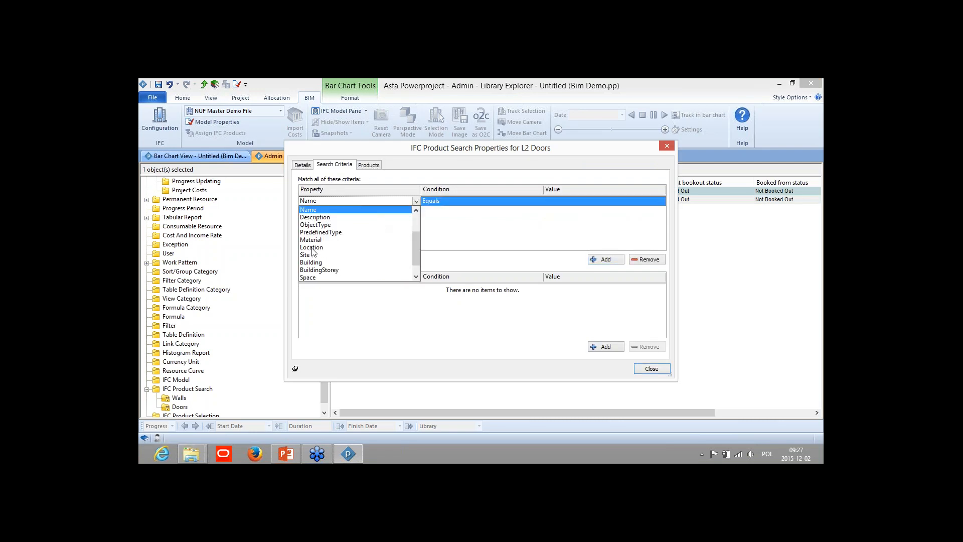
{"action": "scroll", "coordinate": [416, 242], "scroll_direction": "up", "scroll_amount": 2}
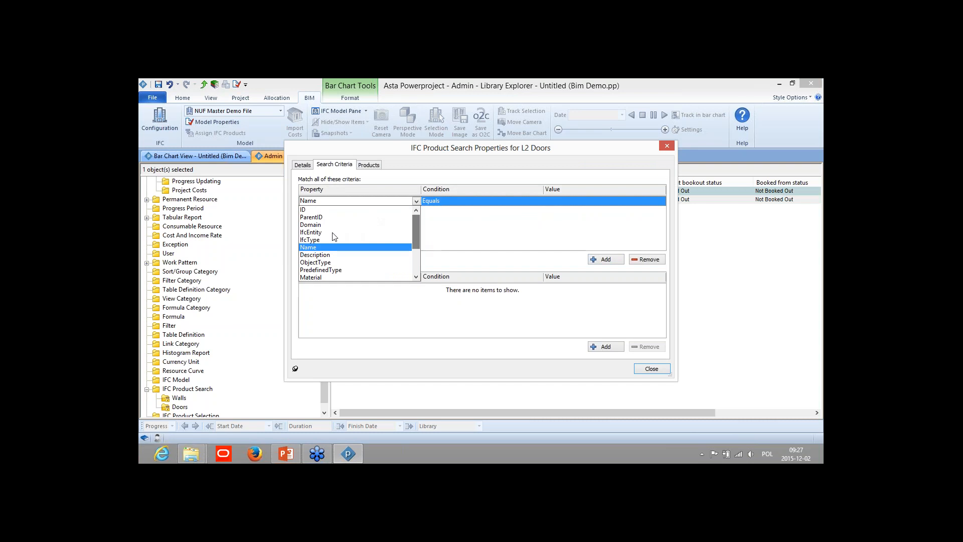
{"action": "left_click", "coordinate": [312, 232]}
{"action": "left_click", "coordinate": [579, 200]}
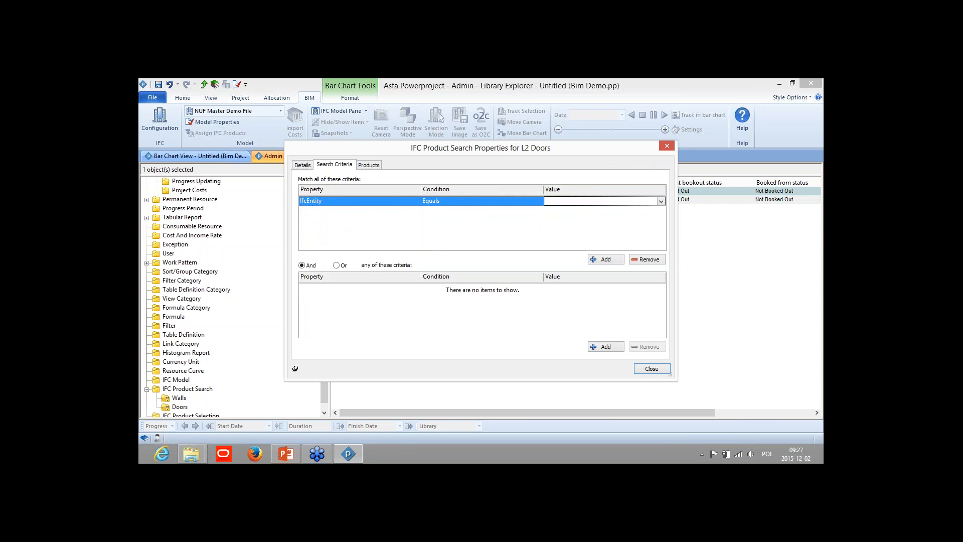
{"action": "left_click", "coordinate": [661, 201]}
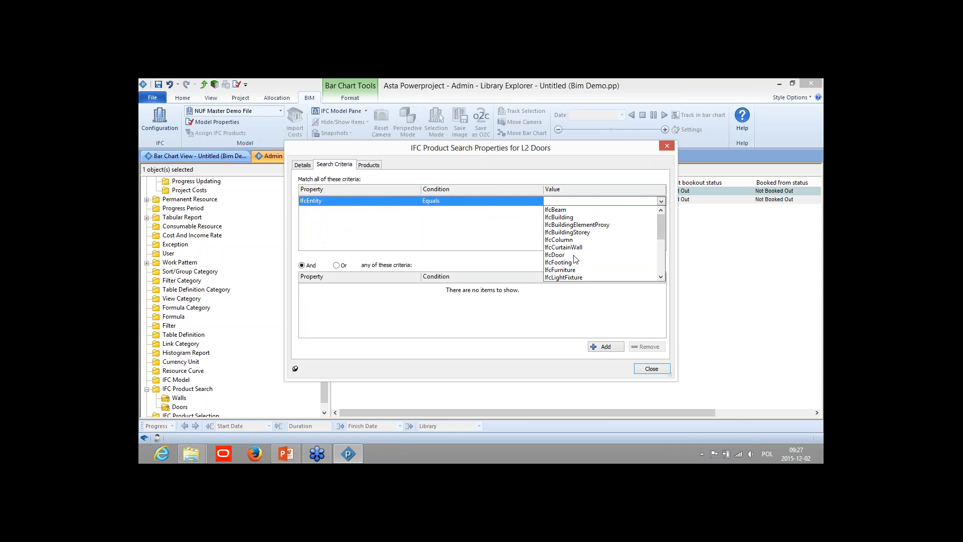
{"action": "left_click_drag", "start_coordinate": [661, 236], "coordinate": [661, 269]}
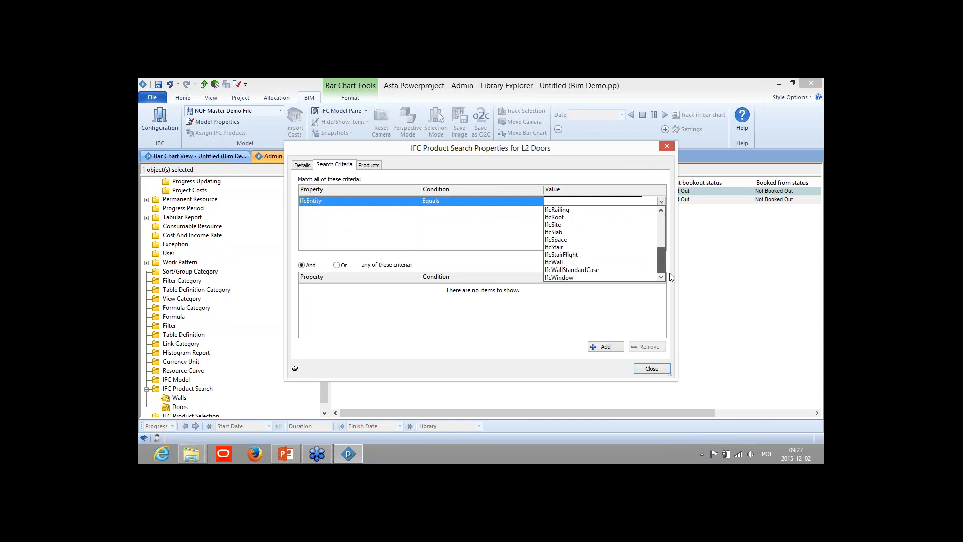
{"action": "left_click", "coordinate": [560, 265]}
Step: Add a second match-all criterion to L2 Doors requiring Location Equals Level 2, and close its properties
{"action": "left_click", "coordinate": [606, 258]}
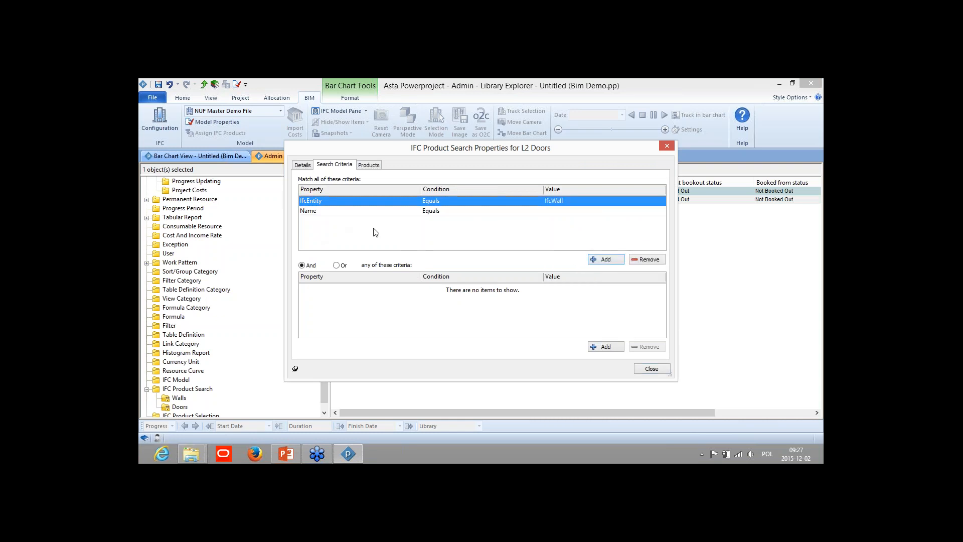
{"action": "left_click", "coordinate": [349, 212]}
{"action": "left_click", "coordinate": [350, 212]}
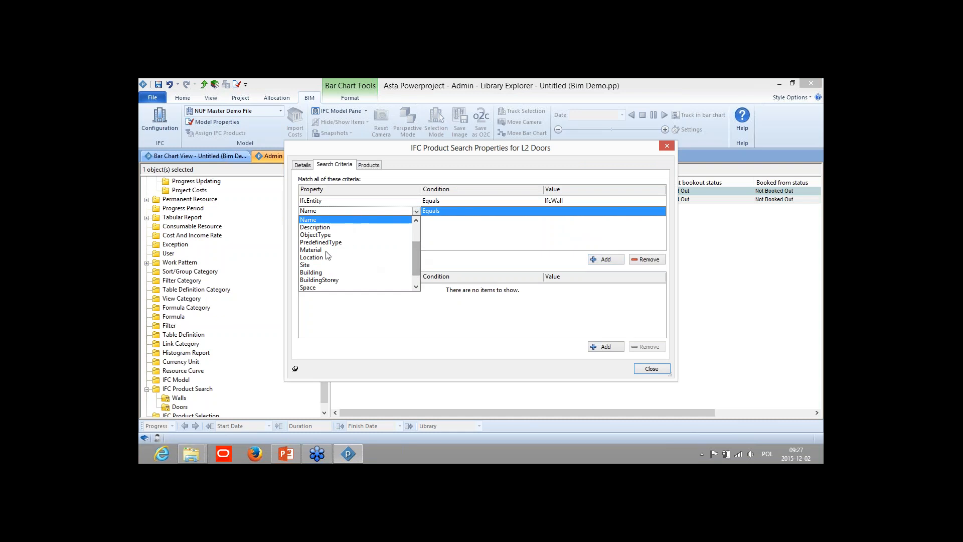
{"action": "left_click", "coordinate": [312, 256]}
{"action": "left_click", "coordinate": [584, 212]}
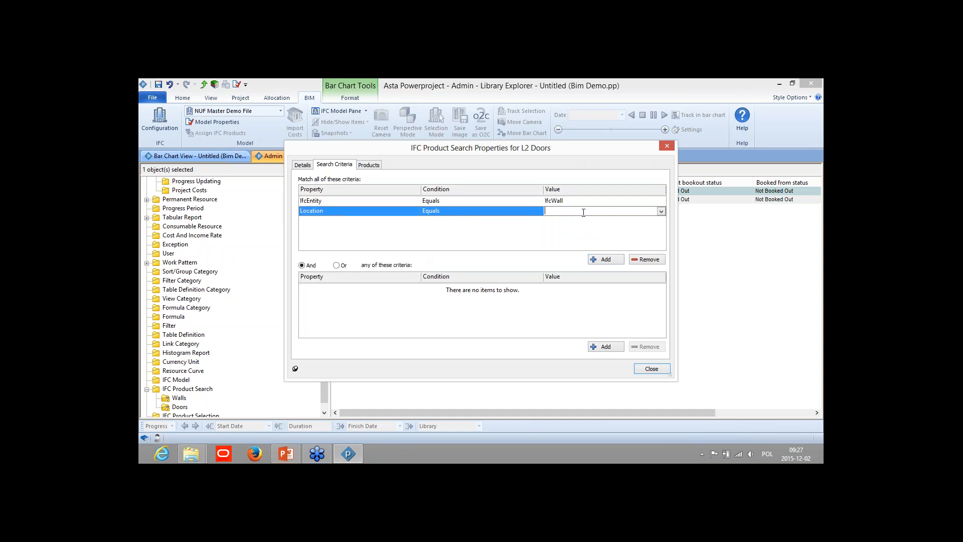
{"action": "left_click", "coordinate": [662, 212]}
{"action": "left_click", "coordinate": [561, 264]}
{"action": "left_click", "coordinate": [649, 369]}
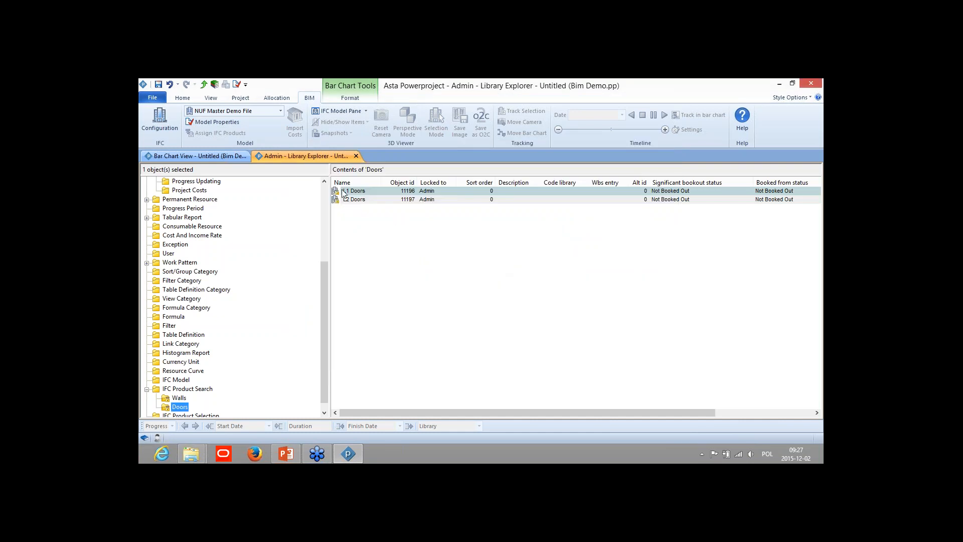
Step: Change the first match-all criterion of L1 Doors to IfcEntity Equals IfcDoor, and close its properties
{"action": "double_click", "coordinate": [340, 191]}
{"action": "left_click", "coordinate": [570, 203]}
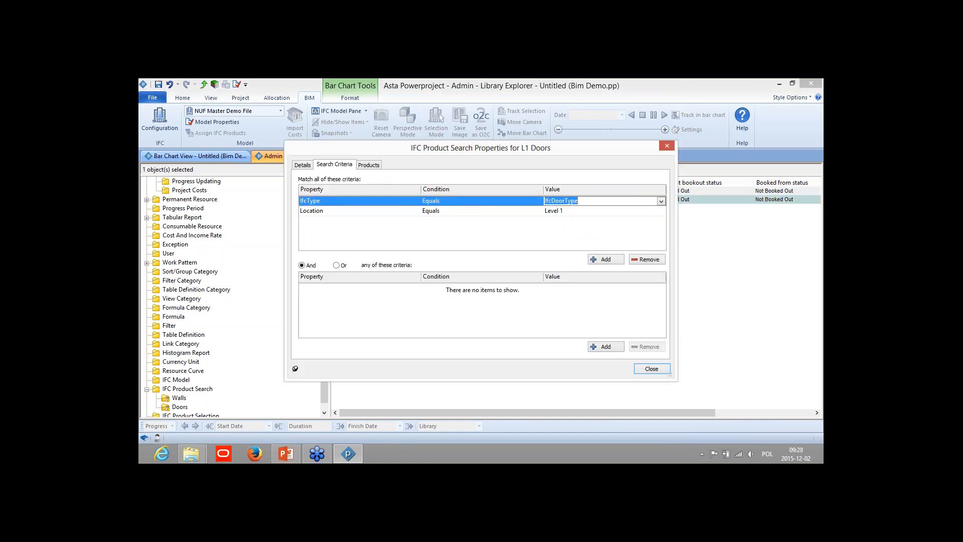
{"action": "left_click", "coordinate": [341, 201]}
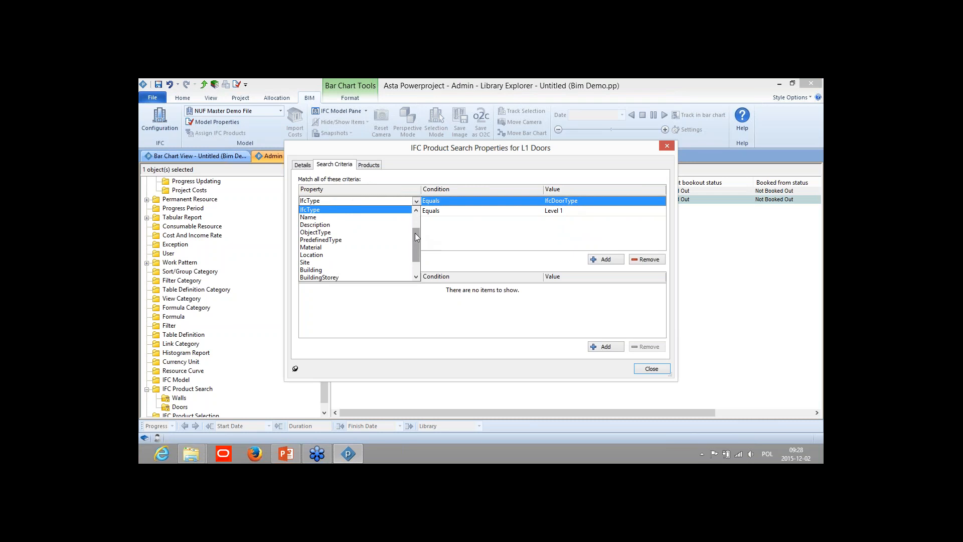
{"action": "left_click_drag", "start_coordinate": [414, 233], "coordinate": [413, 221]}
{"action": "left_click", "coordinate": [311, 231]}
{"action": "left_click", "coordinate": [565, 201]}
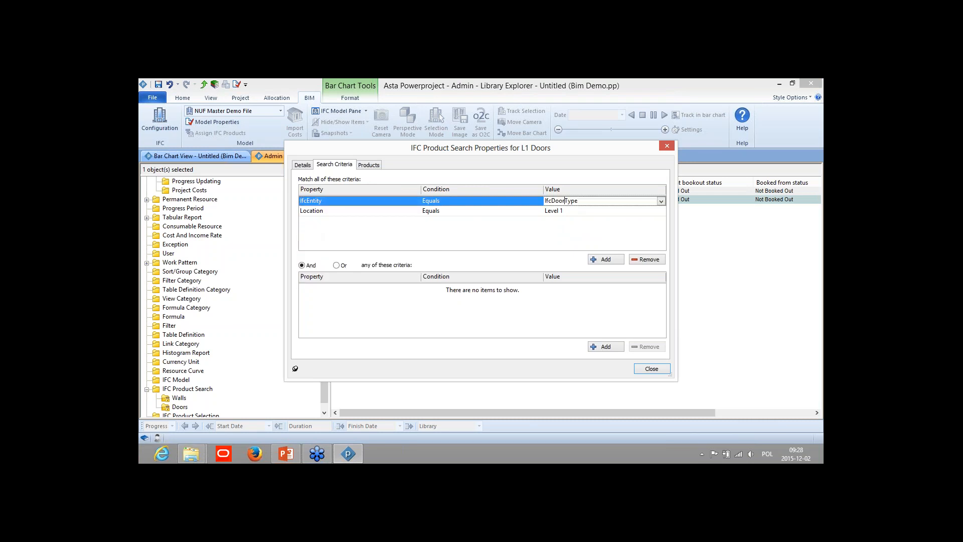
{"action": "left_click", "coordinate": [661, 201]}
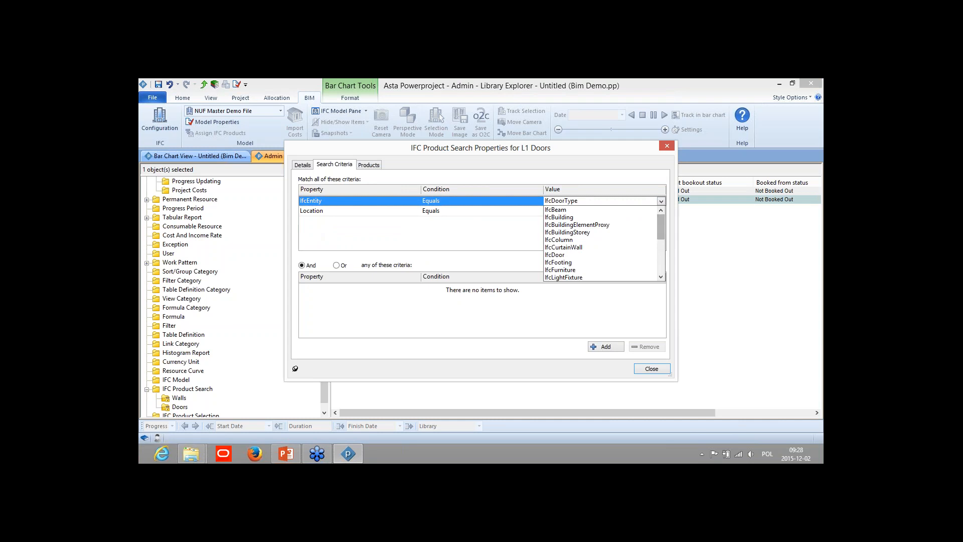
{"action": "mouse_move", "coordinate": [662, 230]}
{"action": "left_mouse_down"}
{"action": "mouse_move", "coordinate": [668, 262]}
{"action": "mouse_move", "coordinate": [663, 234]}
{"action": "left_mouse_up"}
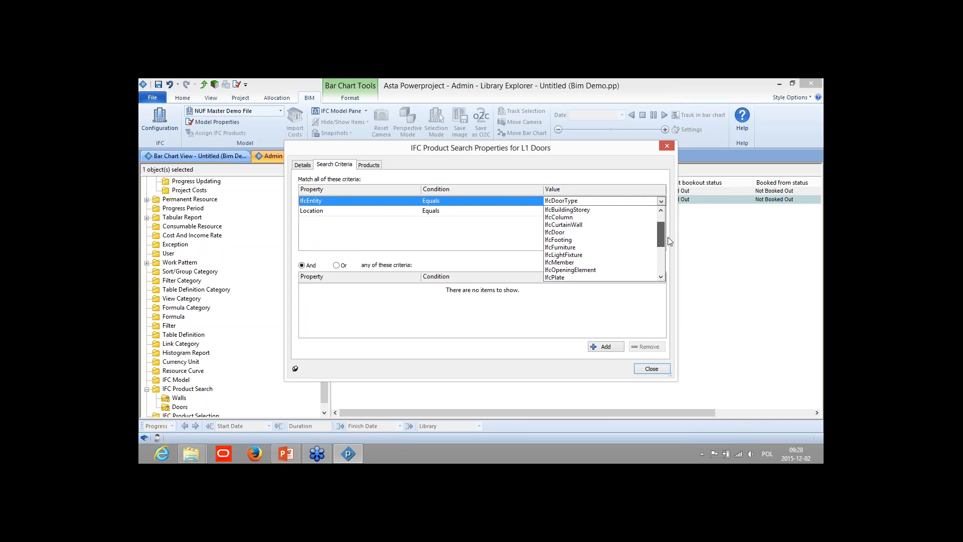
{"action": "left_click", "coordinate": [595, 230]}
{"action": "left_click", "coordinate": [641, 366]}
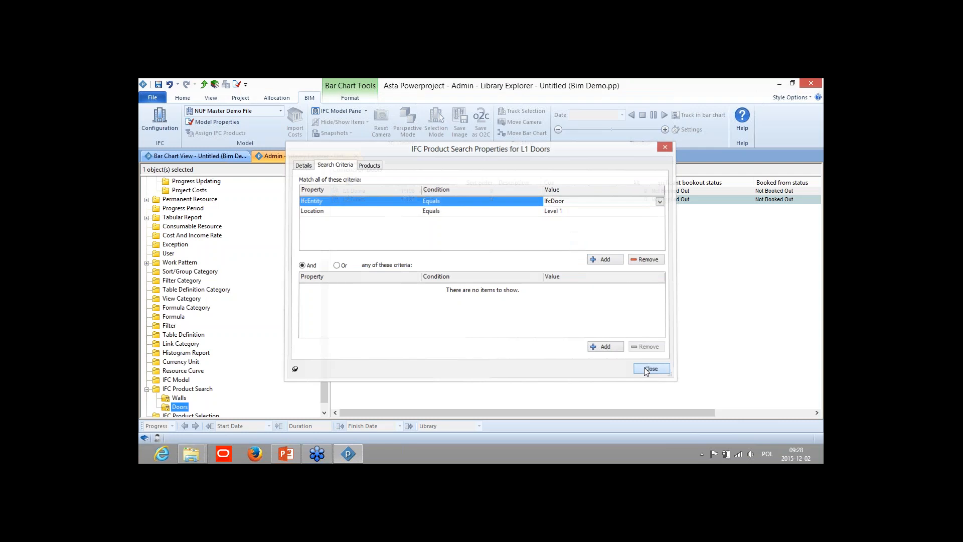
Step: In the bar chart view, expand the Doors and Walls searches under IFC Products and display the IFC model pane
{"action": "left_click", "coordinate": [189, 157]}
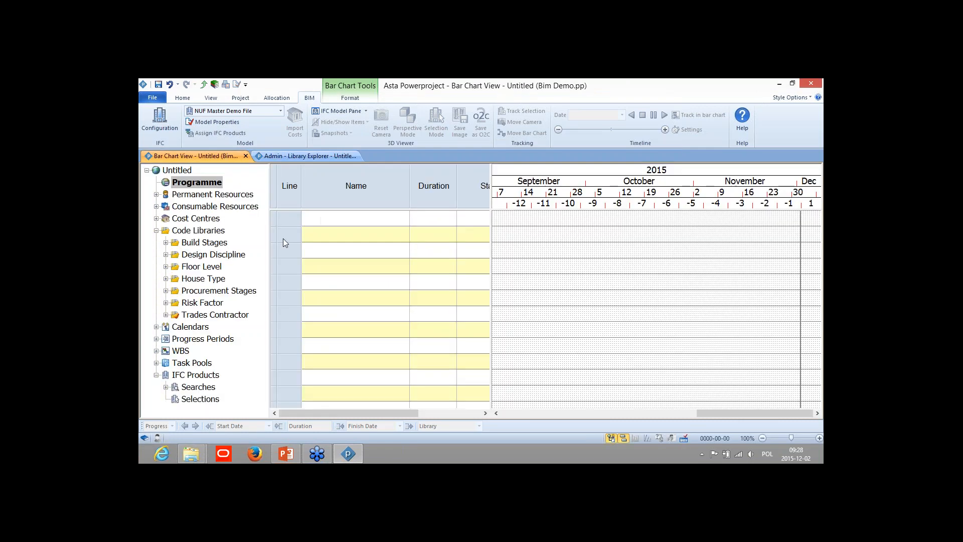
{"action": "left_click", "coordinate": [166, 387]}
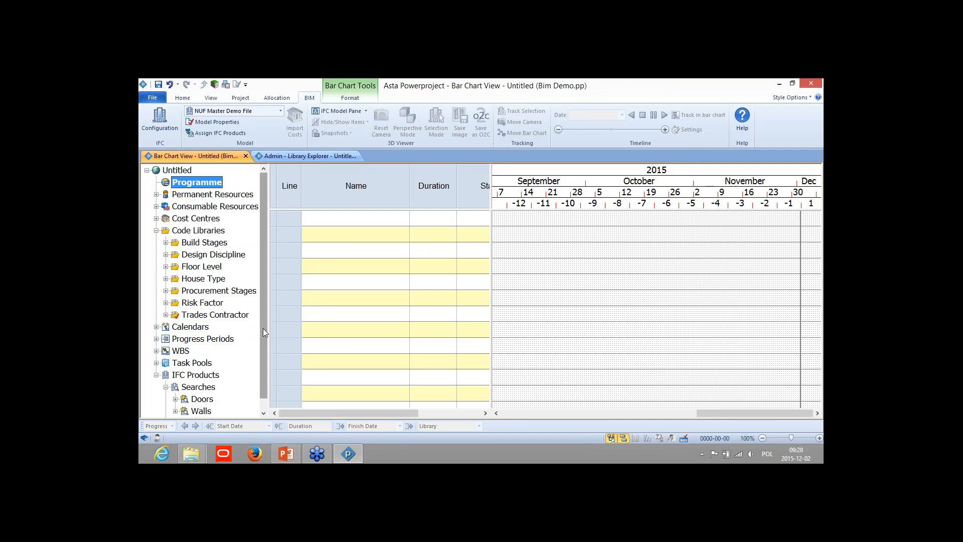
{"action": "left_click_drag", "start_coordinate": [263, 328], "coordinate": [261, 380]}
{"action": "left_click", "coordinate": [176, 388]}
{"action": "left_click", "coordinate": [176, 400]}
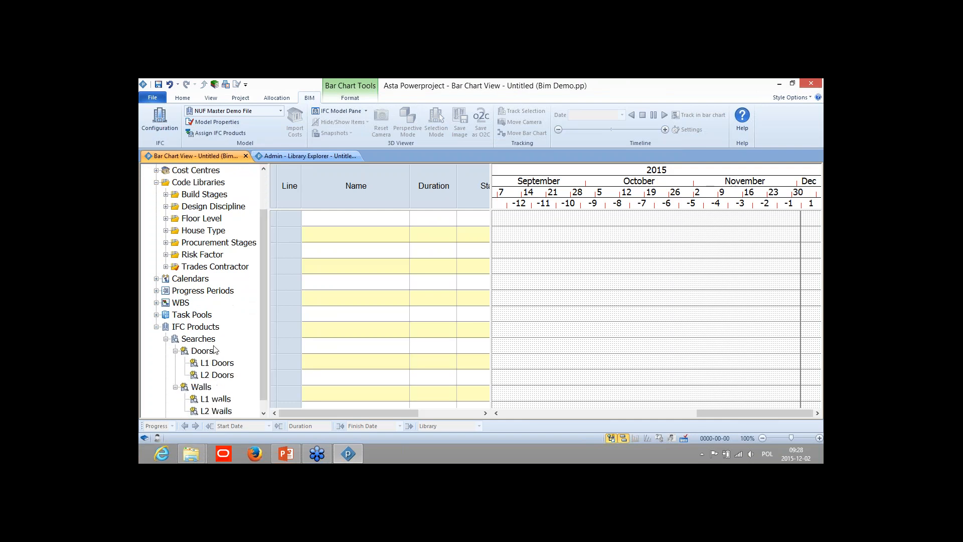
{"action": "left_click_drag", "start_coordinate": [262, 341], "coordinate": [263, 370]}
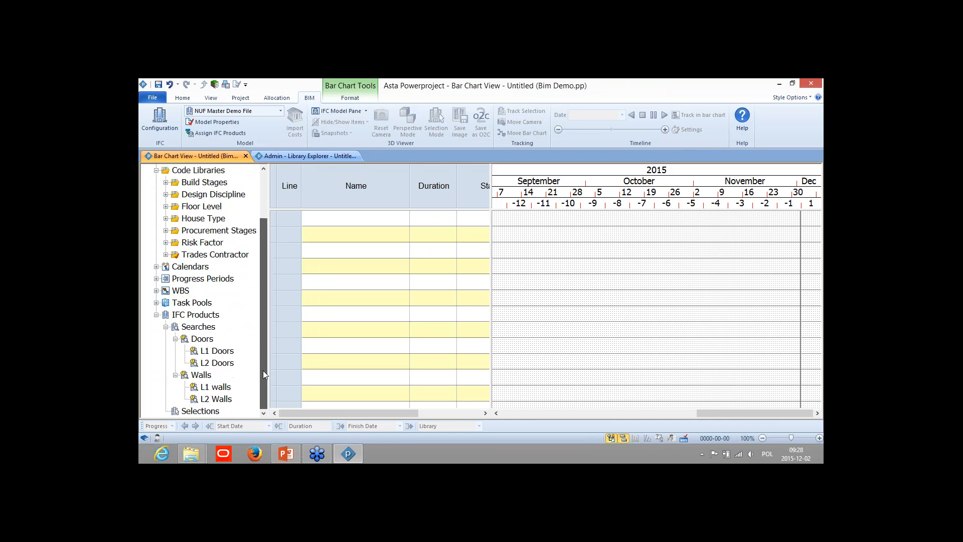
{"action": "left_click", "coordinate": [333, 110]}
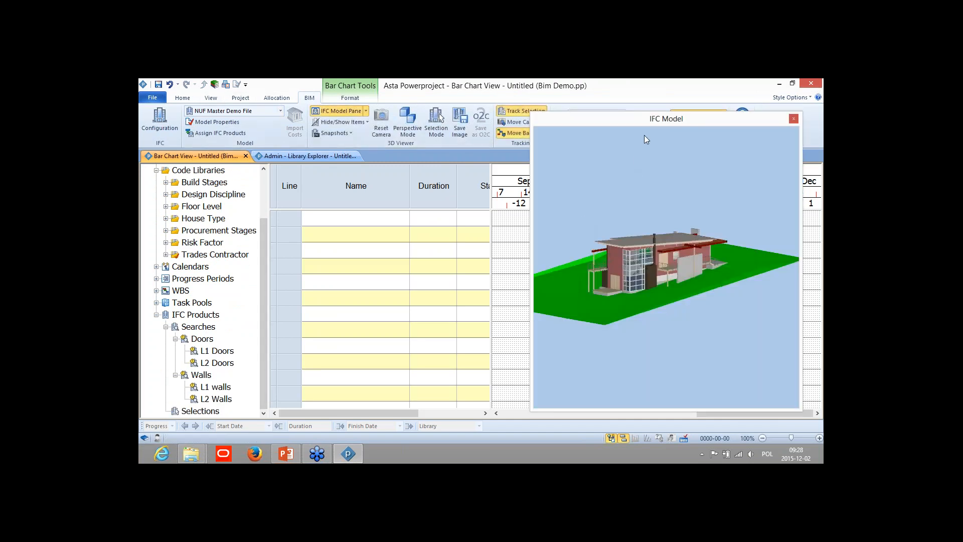
Step: Create tasks from the Doors and Walls searches and all their L1 and L2 sub-searches under IFC Products
{"action": "left_click_drag", "start_coordinate": [642, 121], "coordinate": [649, 127]}
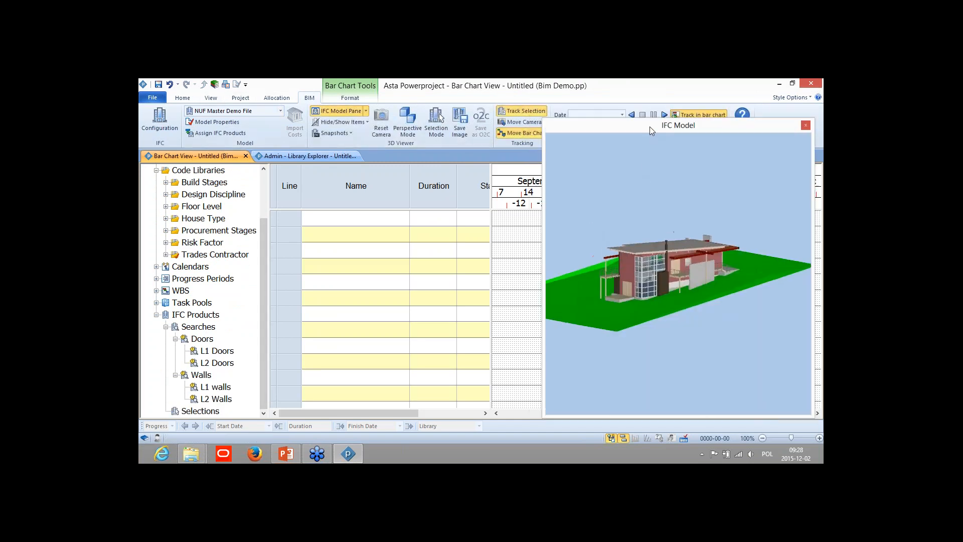
{"action": "left_click", "coordinate": [195, 339]}
{"action": "left_click", "coordinate": [203, 402], "text": "shift"}
{"action": "right_click", "coordinate": [205, 352]}
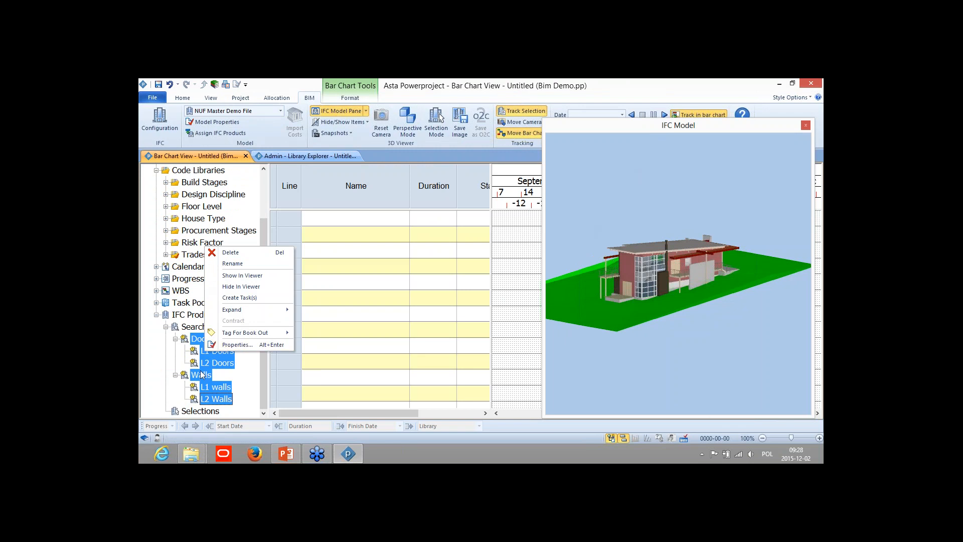
{"action": "left_click", "coordinate": [239, 299]}
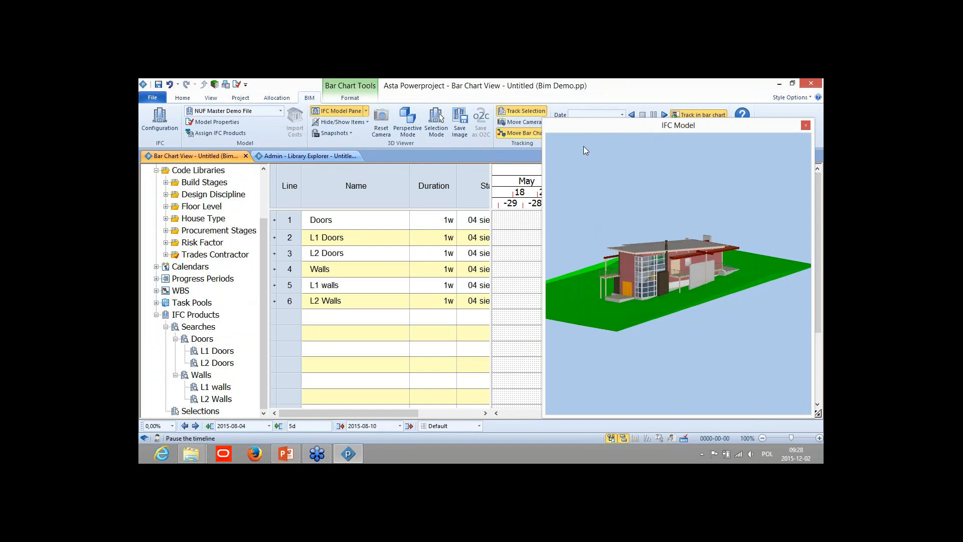
Step: Dock the IFC model pane above the bar chart and select the Doors, L1 Doors, L2 Doors and Walls bars one by one to inspect their elements
{"action": "left_click_drag", "start_coordinate": [501, 153], "coordinate": [502, 153]}
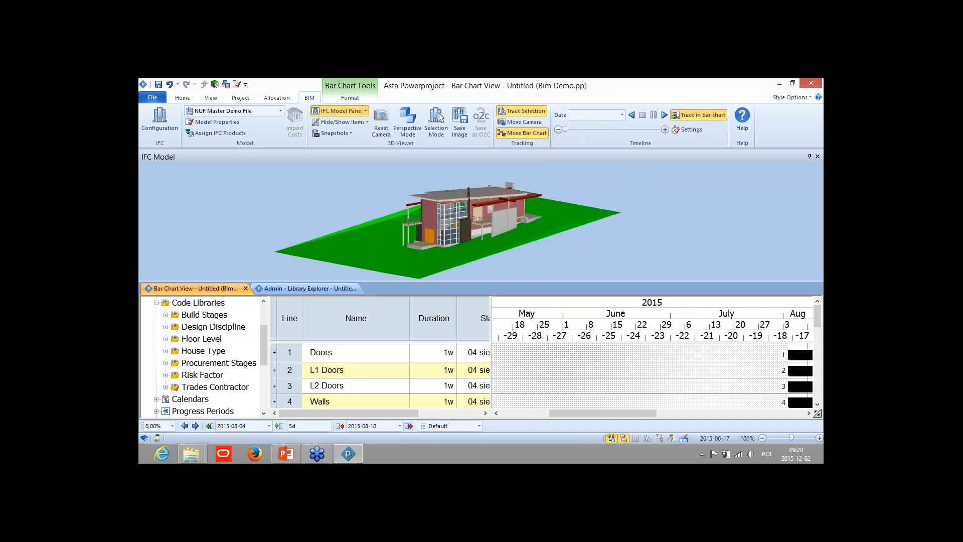
{"action": "left_click_drag", "start_coordinate": [628, 414], "coordinate": [691, 417]}
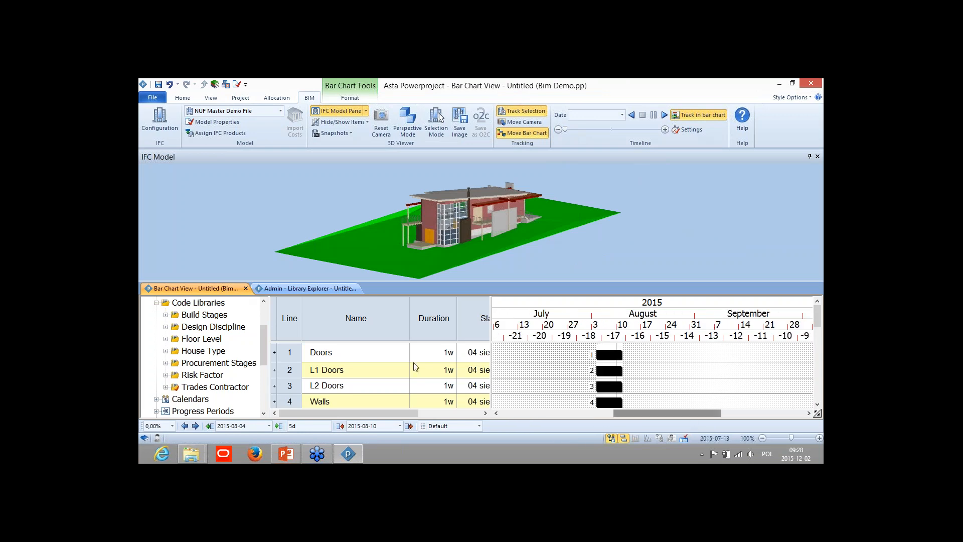
{"action": "left_click", "coordinate": [611, 356]}
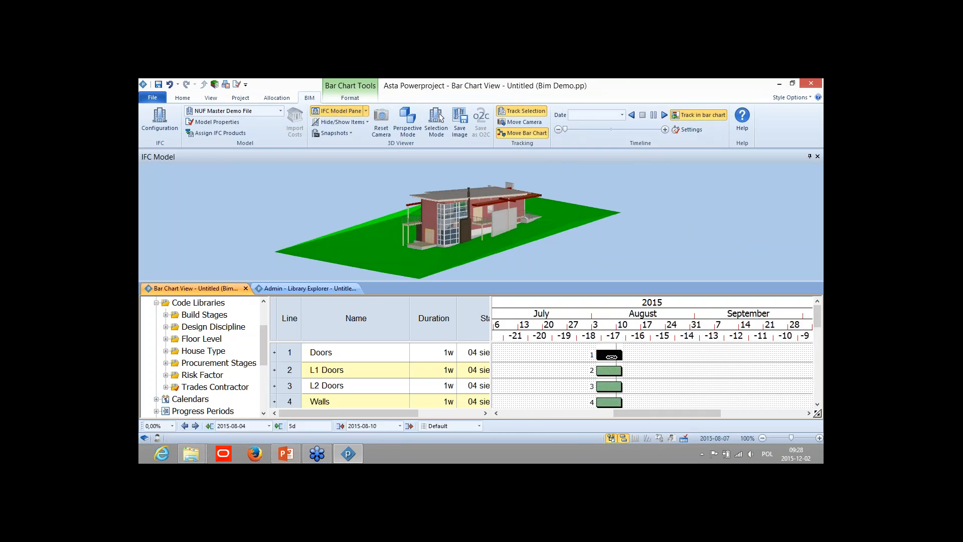
{"action": "left_click", "coordinate": [611, 370]}
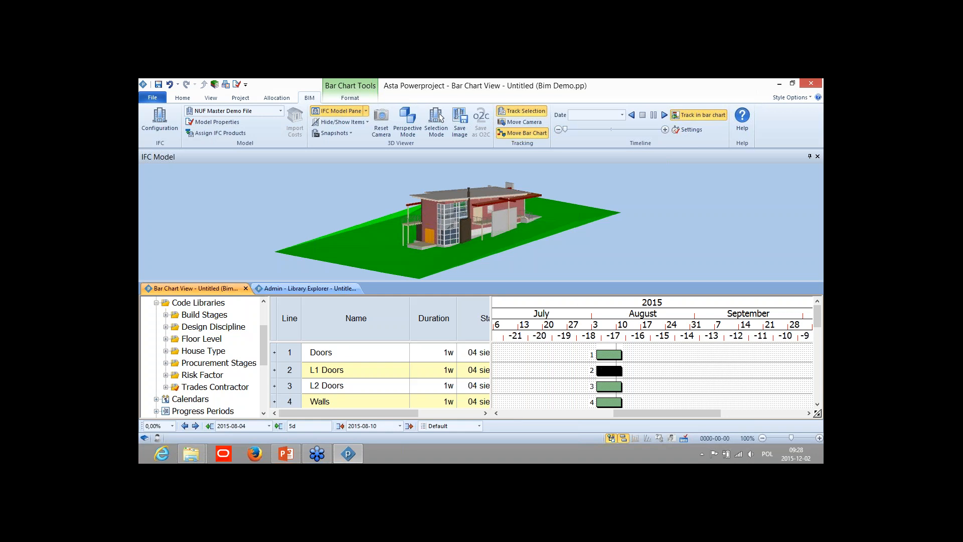
{"action": "left_click", "coordinate": [611, 386]}
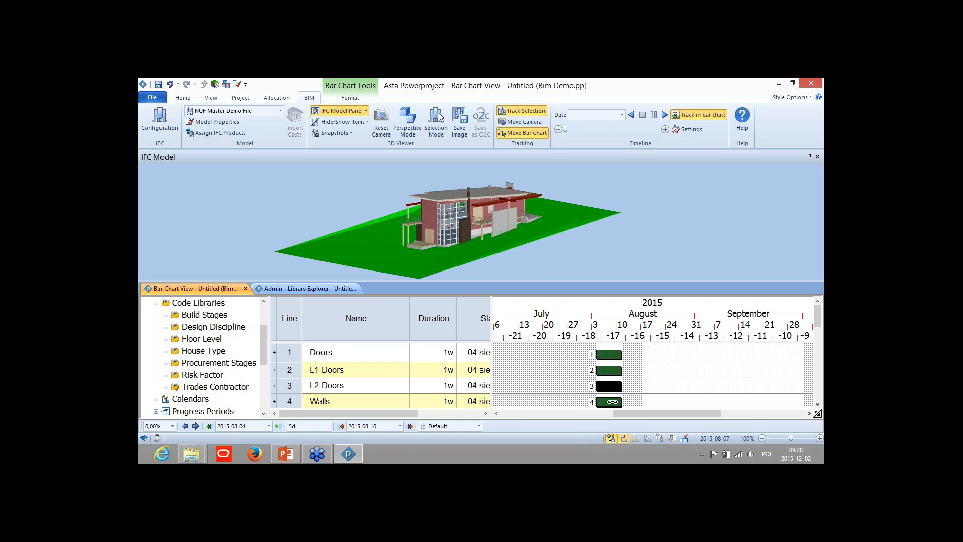
{"action": "left_click", "coordinate": [613, 402]}
Step: Link all the created door and wall tasks finish-to-start in sequence and reschedule the programme
{"action": "left_click_drag", "start_coordinate": [629, 413], "coordinate": [605, 415]}
{"action": "left_click", "coordinate": [611, 382]}
{"action": "key", "text": "ctrl+a"}
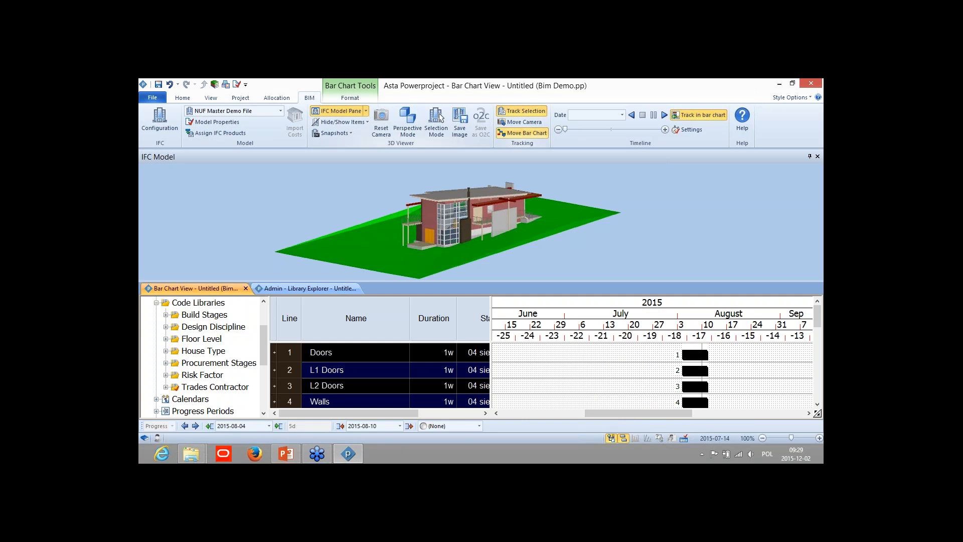
{"action": "left_click", "coordinate": [183, 98]}
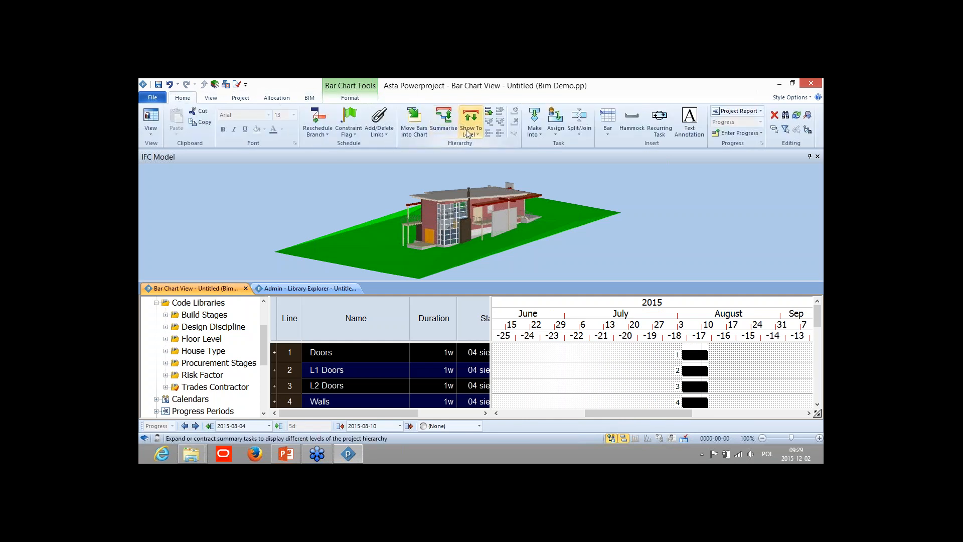
{"action": "left_click", "coordinate": [382, 132]}
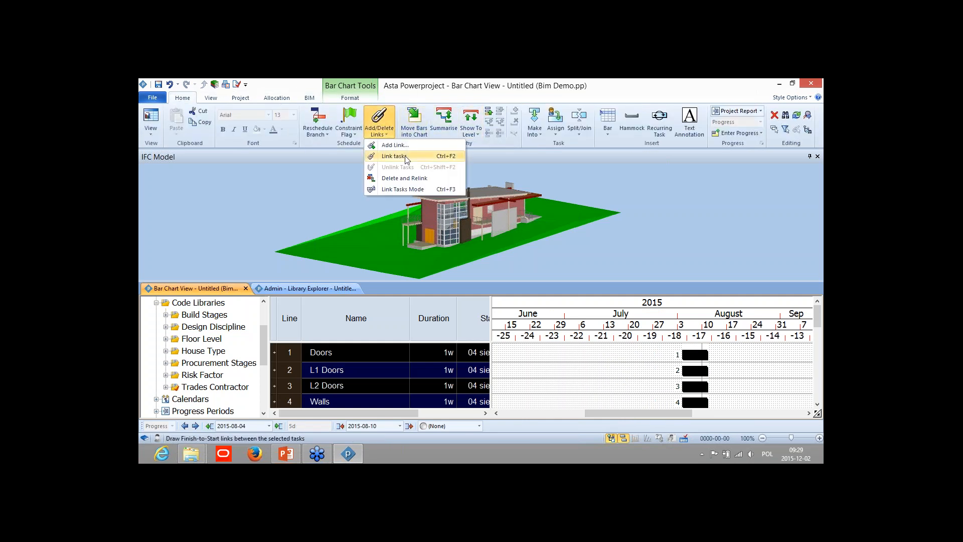
{"action": "left_click", "coordinate": [394, 156]}
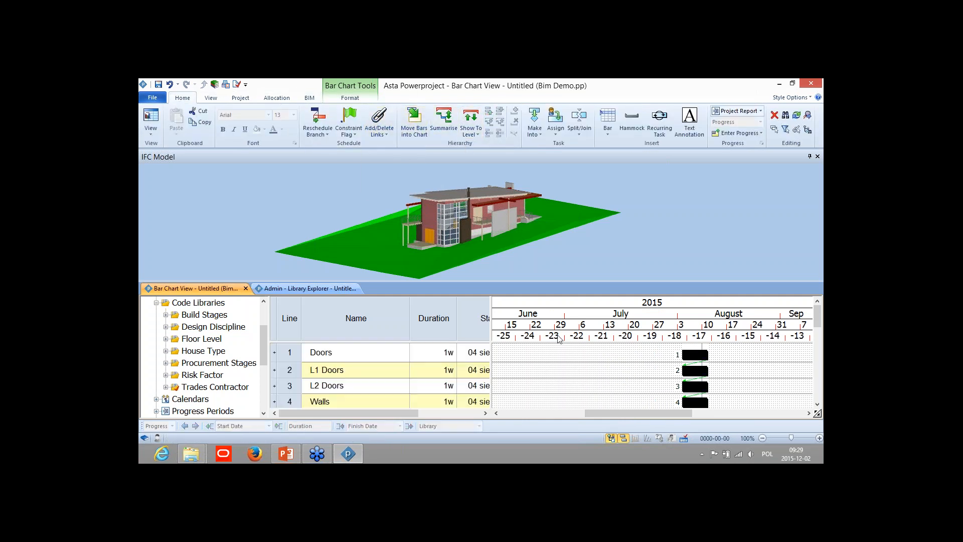
{"action": "left_click", "coordinate": [317, 120]}
{"action": "left_click", "coordinate": [528, 299]}
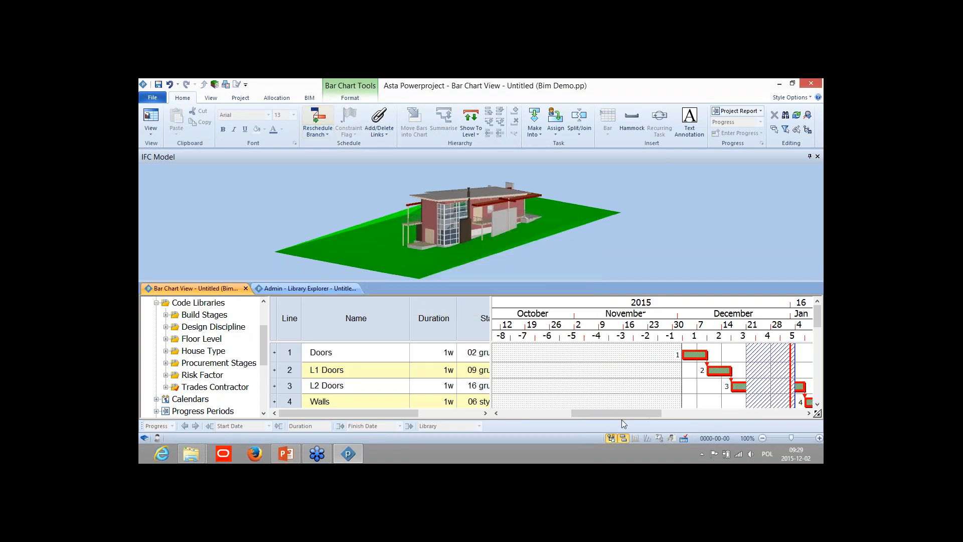
Step: Turn on Move Camera tracking for the Doors task and select the L1 Doors bar to focus the model view on its elements
{"action": "left_click_drag", "start_coordinate": [621, 414], "coordinate": [670, 419]}
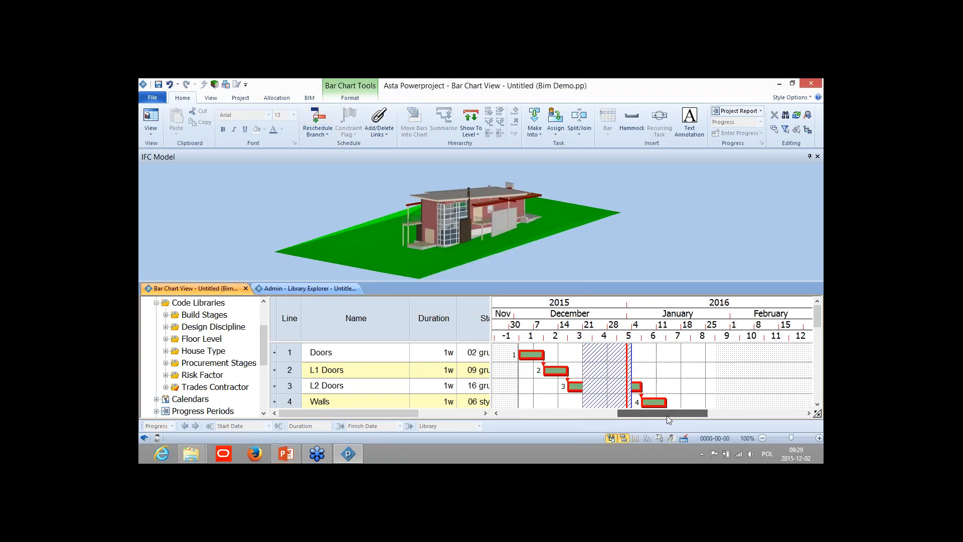
{"action": "double_click", "coordinate": [381, 370]}
{"action": "left_click", "coordinate": [533, 352]}
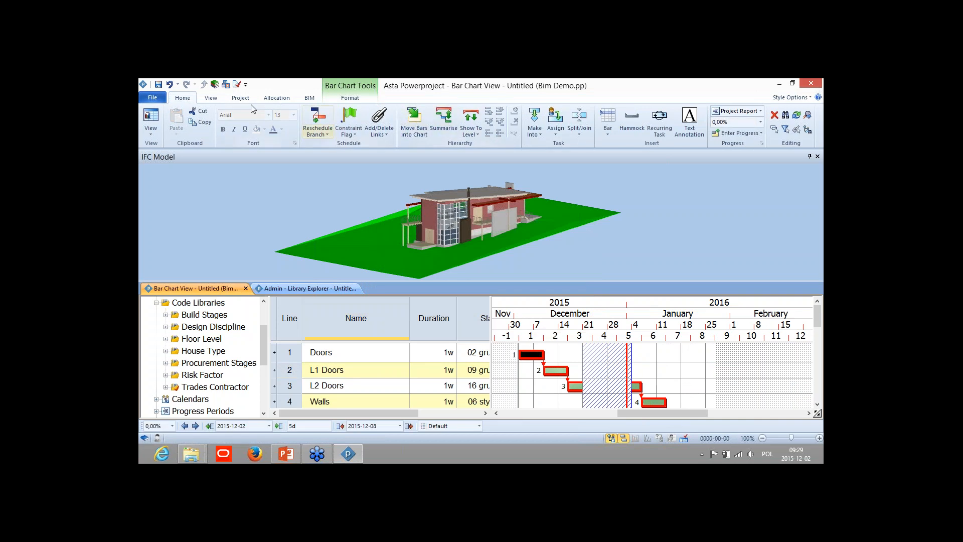
{"action": "left_click", "coordinate": [309, 97]}
{"action": "left_click", "coordinate": [507, 122]}
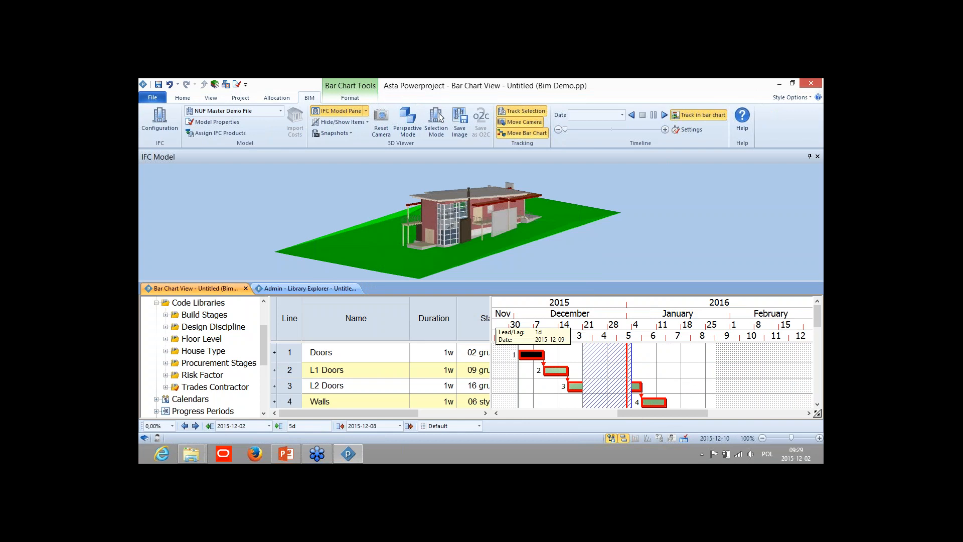
{"action": "left_click", "coordinate": [556, 370]}
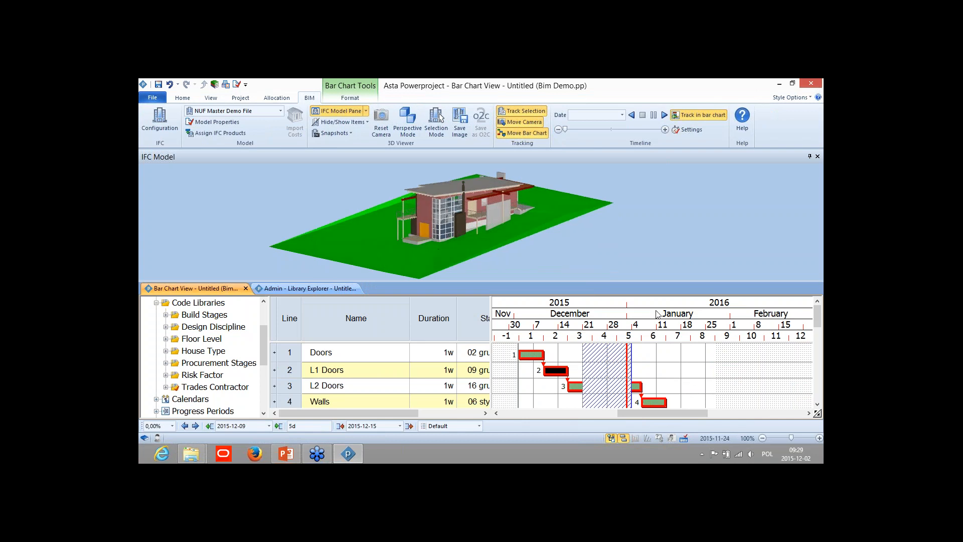
{"action": "left_click_drag", "start_coordinate": [816, 316], "coordinate": [820, 323]}
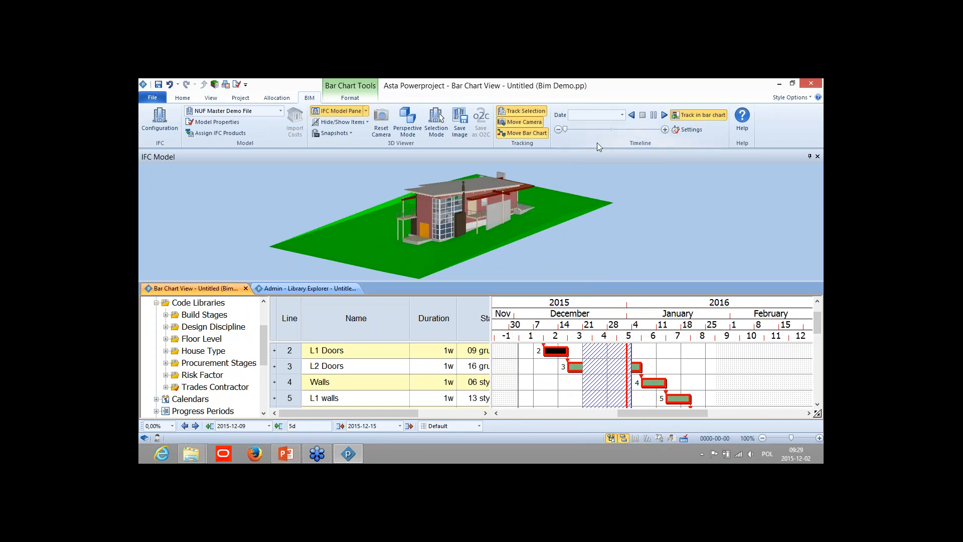
Step: Exit the program without saving the changes to the project
{"action": "left_click", "coordinate": [635, 143]}
{"action": "left_click", "coordinate": [810, 83]}
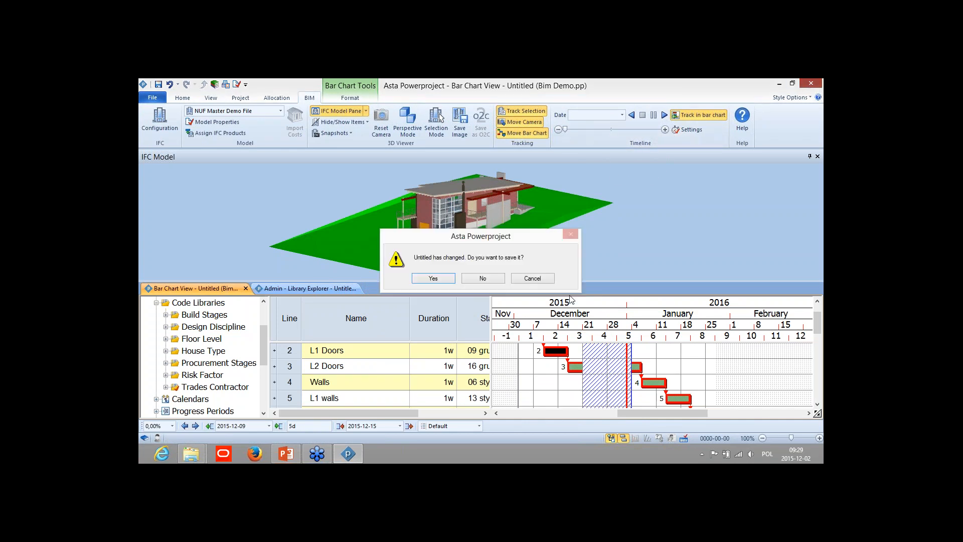
{"action": "left_click", "coordinate": [480, 278]}
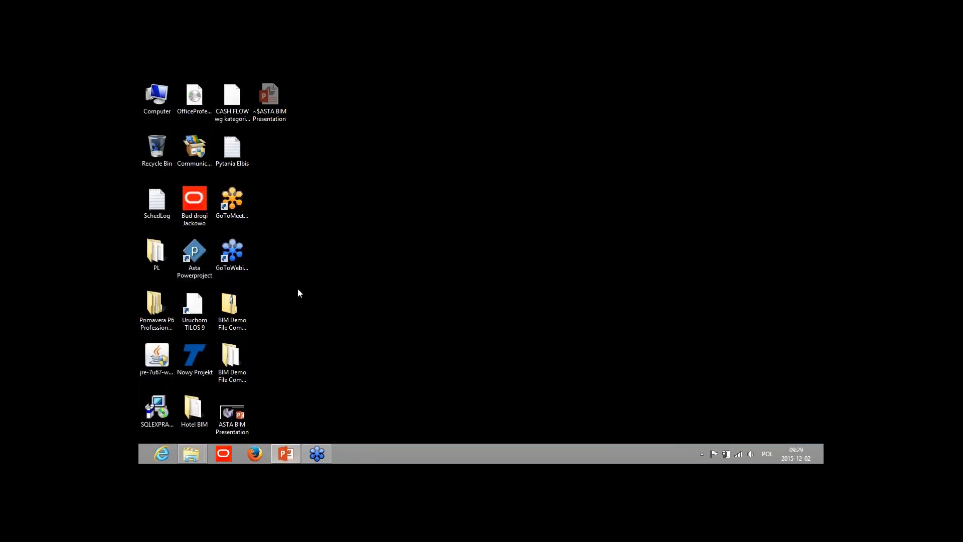
Step: Restart Asta Powerproject, open the recent project BIM Demo File-Complete.pp and dismiss the ELECO BIMCloud login
{"action": "double_click", "coordinate": [197, 262]}
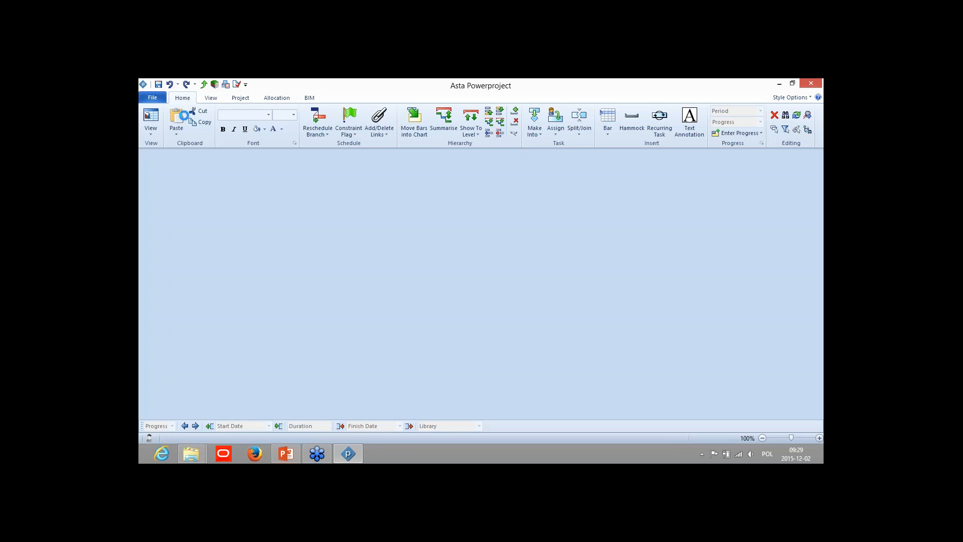
{"action": "left_click", "coordinate": [141, 98]}
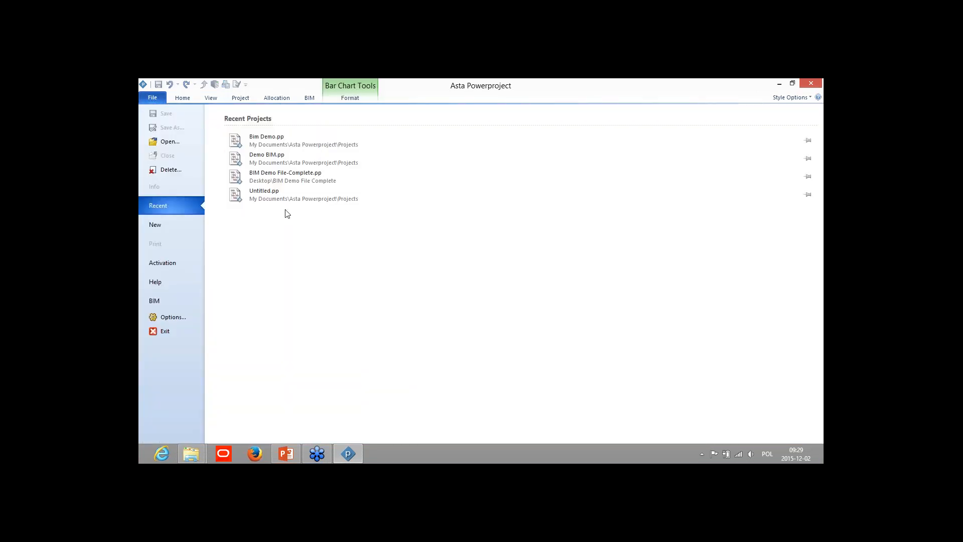
{"action": "left_click", "coordinate": [276, 180]}
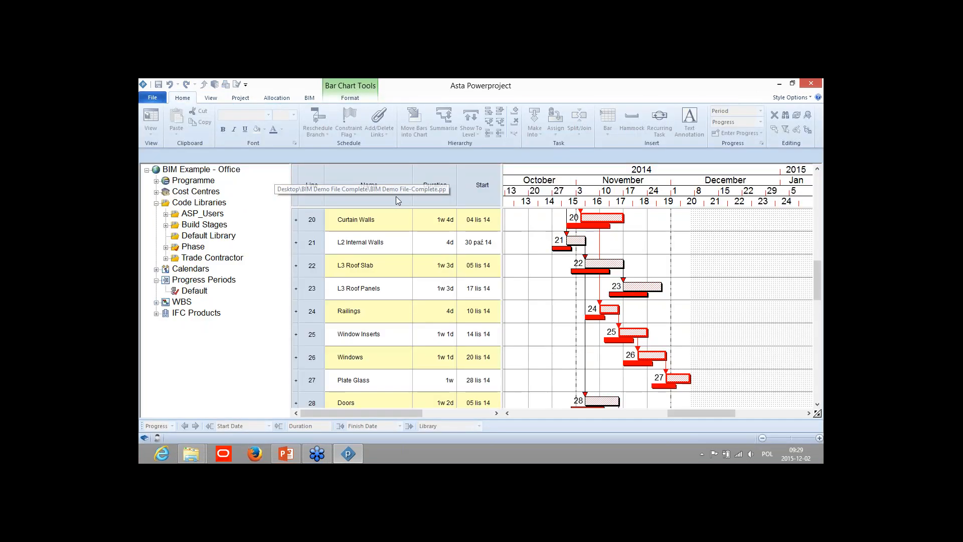
{"action": "left_click", "coordinate": [634, 141]}
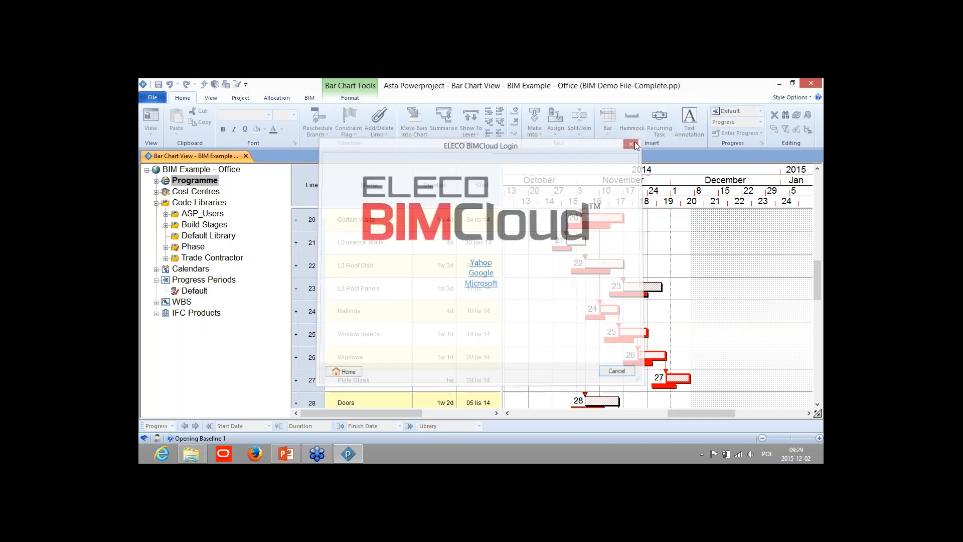
Step: Examine the programme's tasks by level in the bar chart and the expanded level-based searches under IFC Products
{"action": "mouse_move", "coordinate": [710, 414]}
{"action": "left_mouse_down"}
{"action": "mouse_move", "coordinate": [693, 416]}
{"action": "mouse_move", "coordinate": [717, 416]}
{"action": "left_mouse_up"}
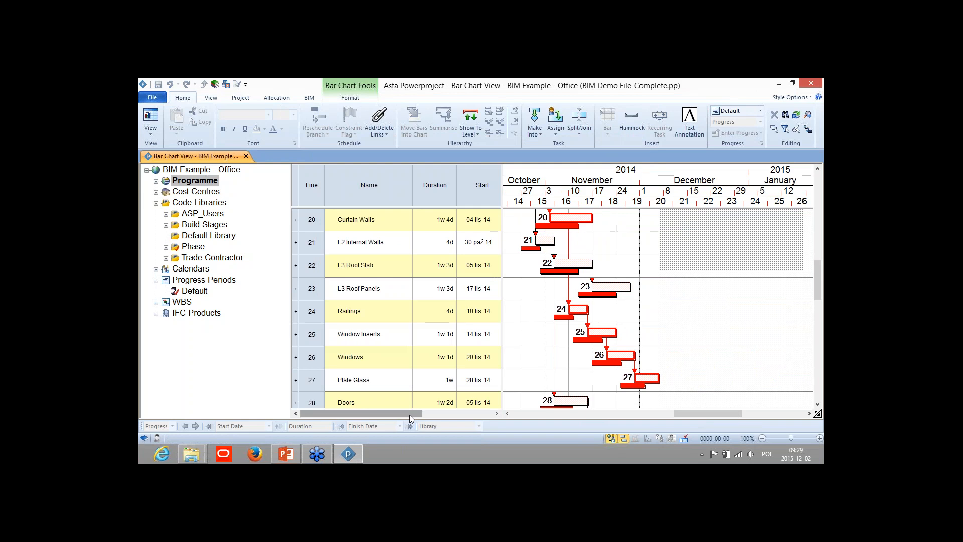
{"action": "left_click_drag", "start_coordinate": [409, 414], "coordinate": [369, 430]}
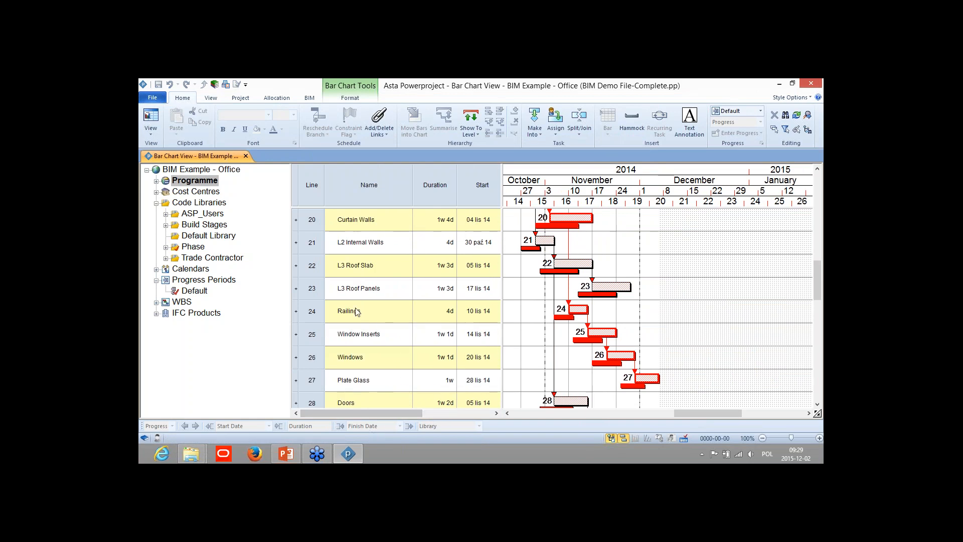
{"action": "double_click", "coordinate": [426, 274]}
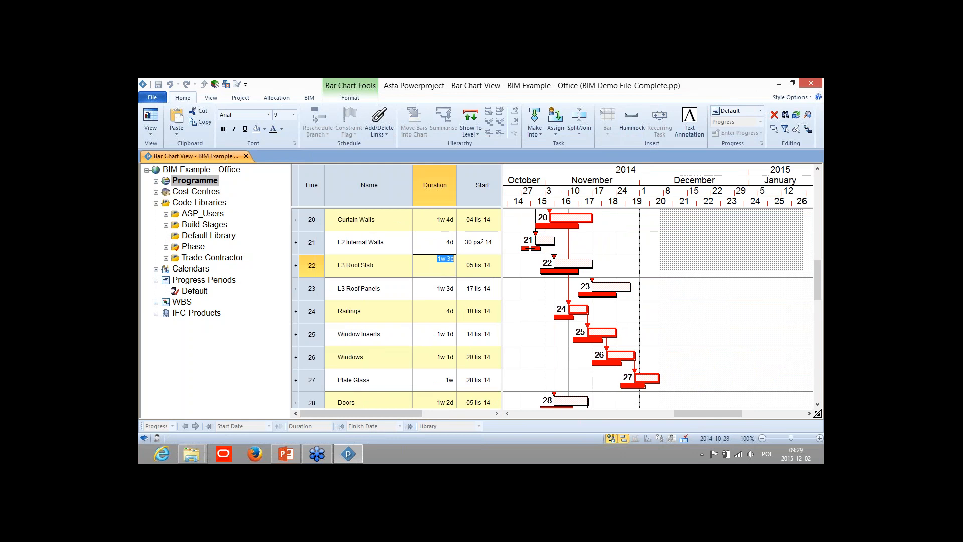
{"action": "left_click", "coordinate": [610, 240]}
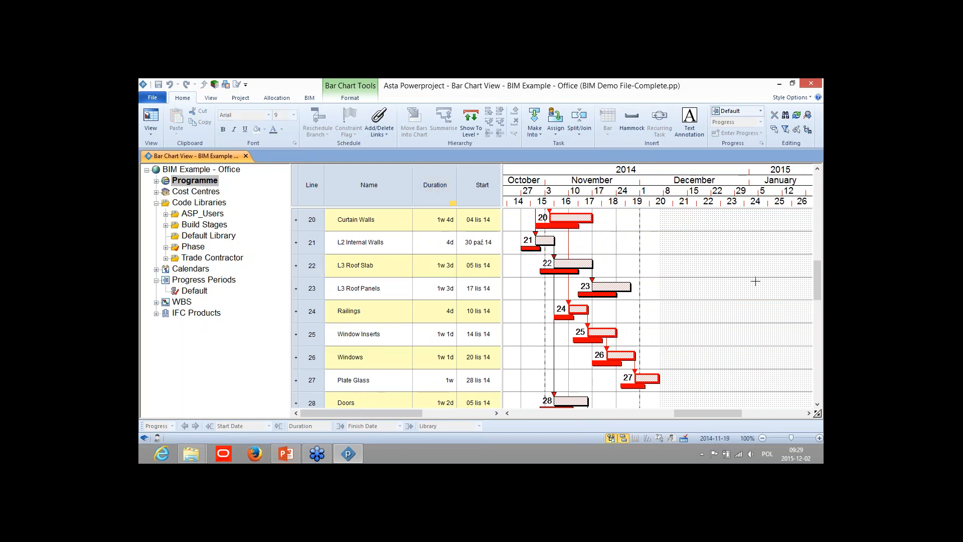
{"action": "left_click_drag", "start_coordinate": [815, 278], "coordinate": [814, 225]}
{"action": "left_click_drag", "start_coordinate": [707, 413], "coordinate": [669, 416]}
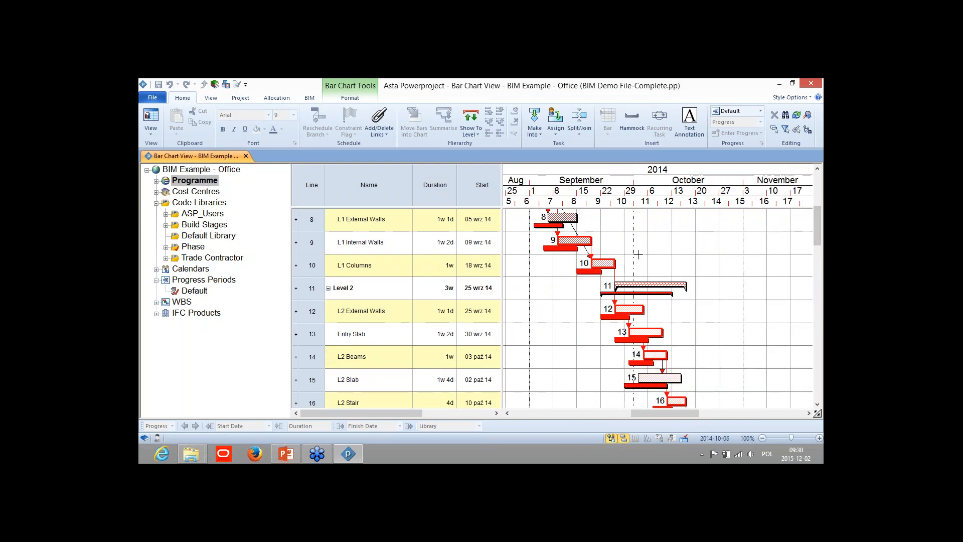
{"action": "left_click", "coordinate": [156, 314]}
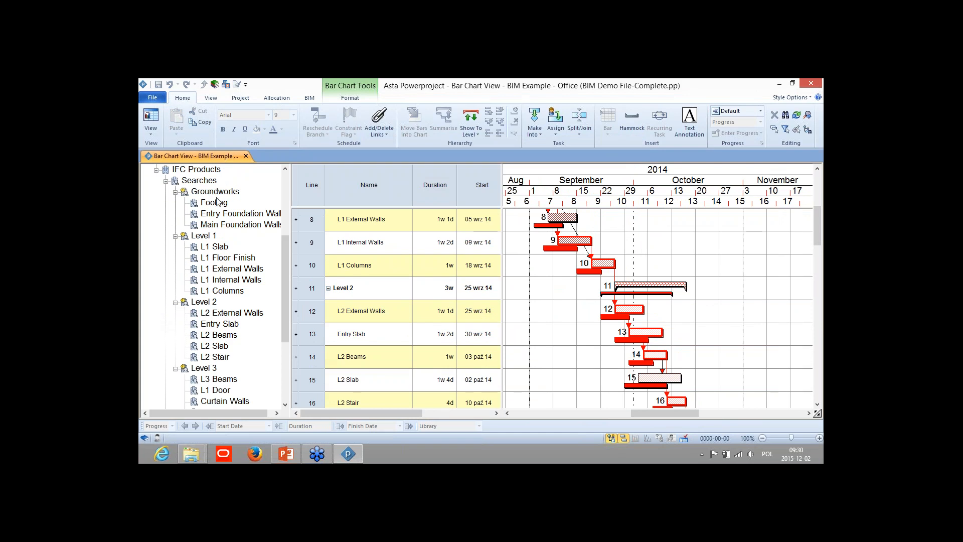
{"action": "mouse_move", "coordinate": [284, 244]}
{"action": "left_mouse_down"}
{"action": "mouse_move", "coordinate": [282, 316]}
{"action": "mouse_move", "coordinate": [282, 241]}
{"action": "left_mouse_up"}
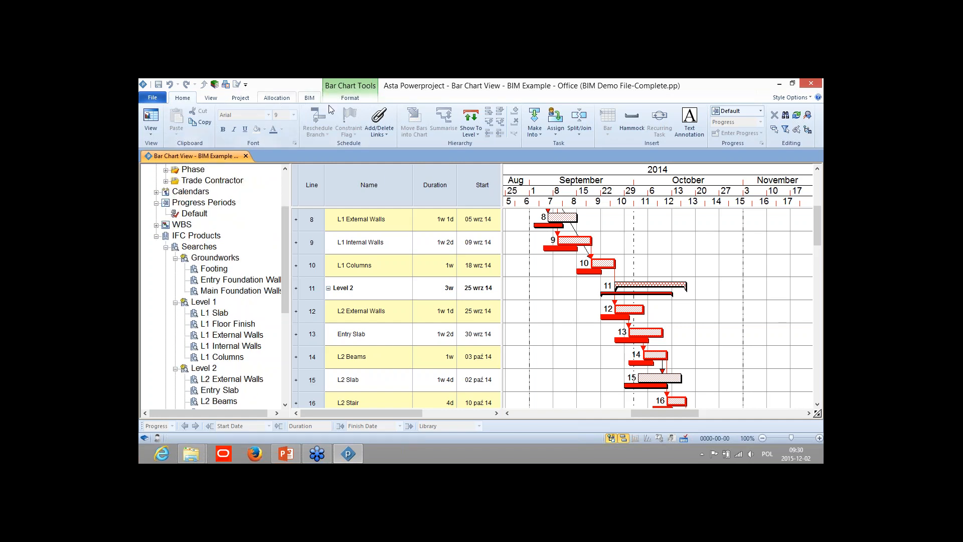
Step: In the BIM configuration, connect the Programme project to the local IFC file NUF Master Demo File.ifc from the NUF House folder
{"action": "left_click", "coordinate": [309, 98]}
{"action": "left_click", "coordinate": [170, 119]}
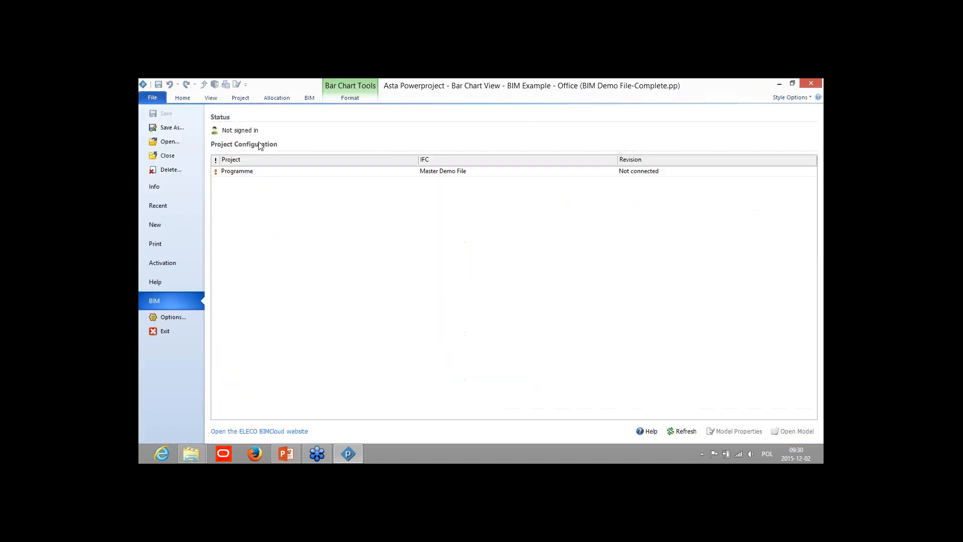
{"action": "left_click", "coordinate": [622, 172]}
{"action": "left_click", "coordinate": [612, 171]}
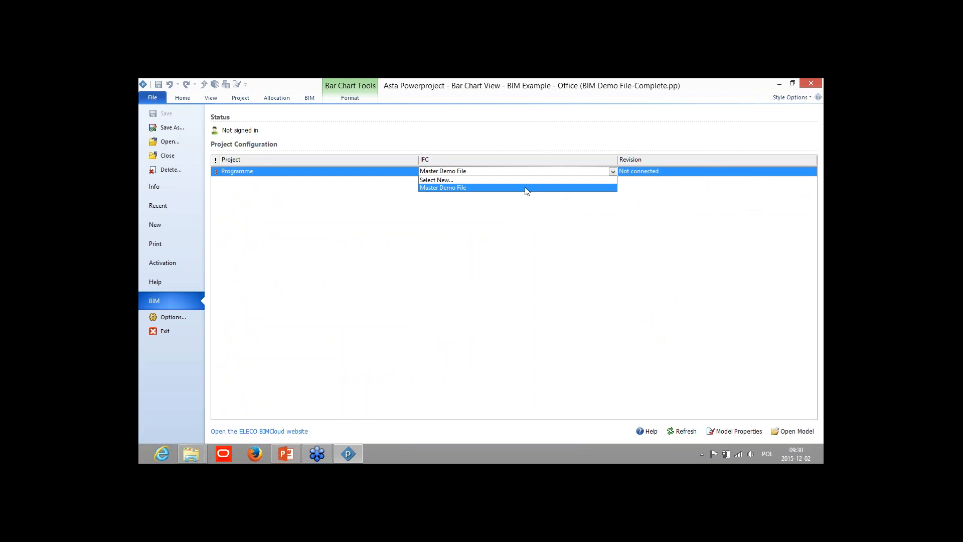
{"action": "left_click", "coordinate": [421, 180]}
{"action": "left_click", "coordinate": [419, 213]}
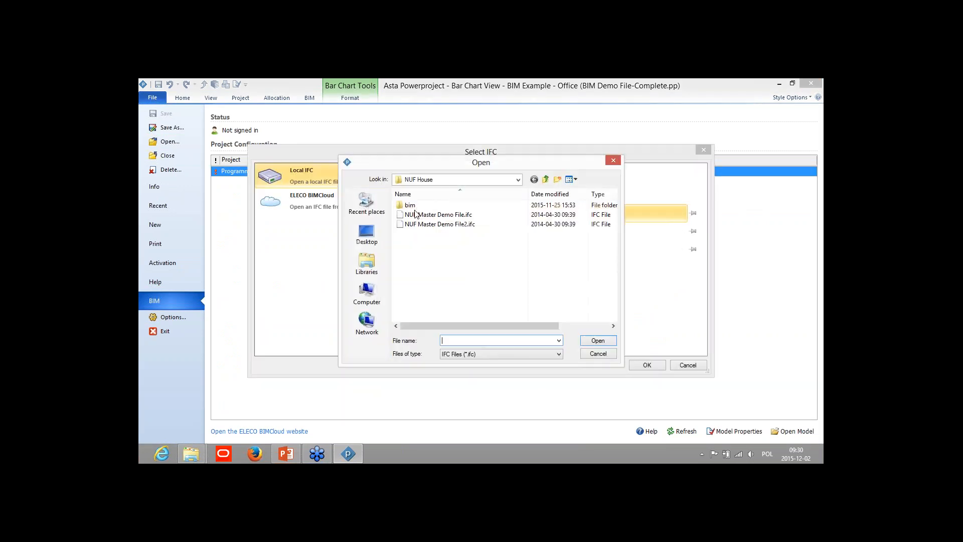
{"action": "left_click", "coordinate": [421, 215]}
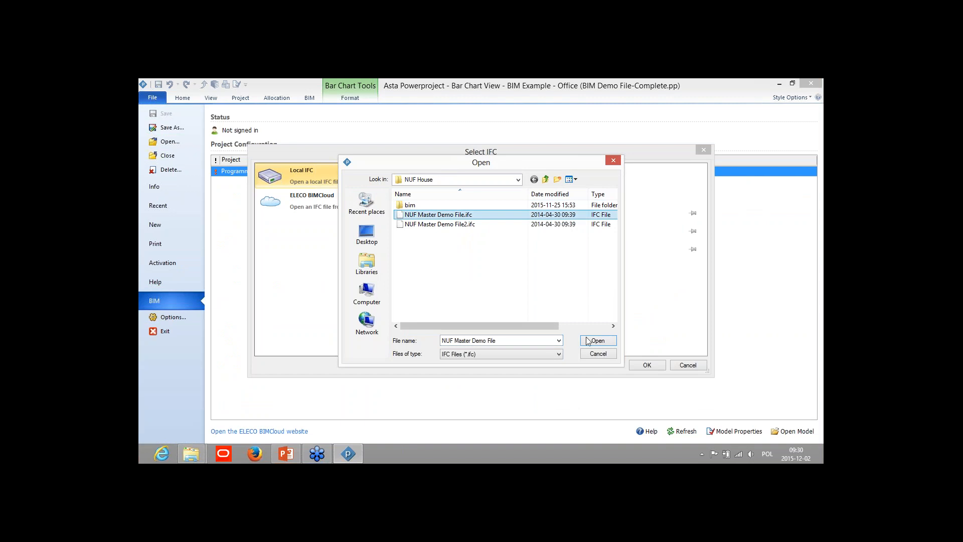
{"action": "left_click", "coordinate": [588, 341]}
Step: Make NUF Master Demo File the active IFC model and view the building in the 3D viewer
{"action": "left_click", "coordinate": [314, 100]}
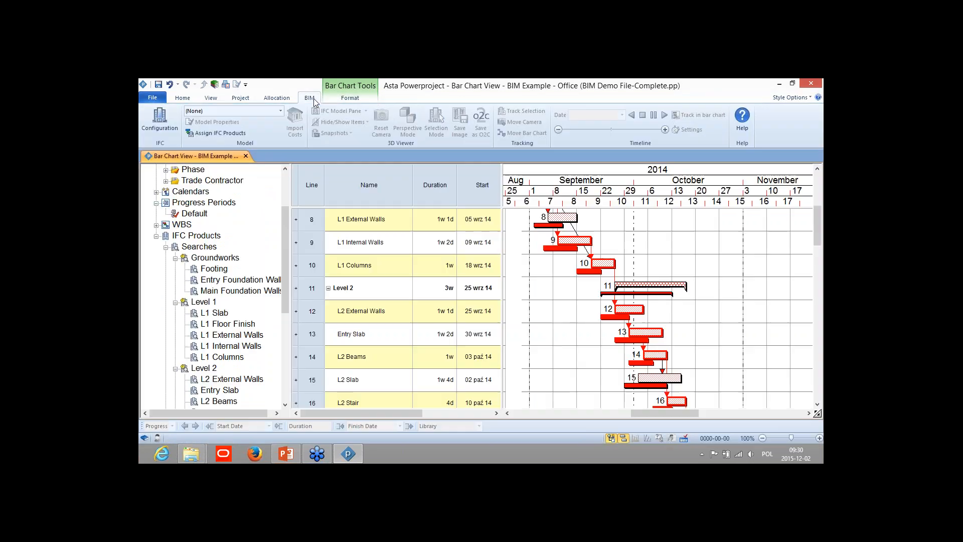
{"action": "left_click", "coordinate": [235, 111]}
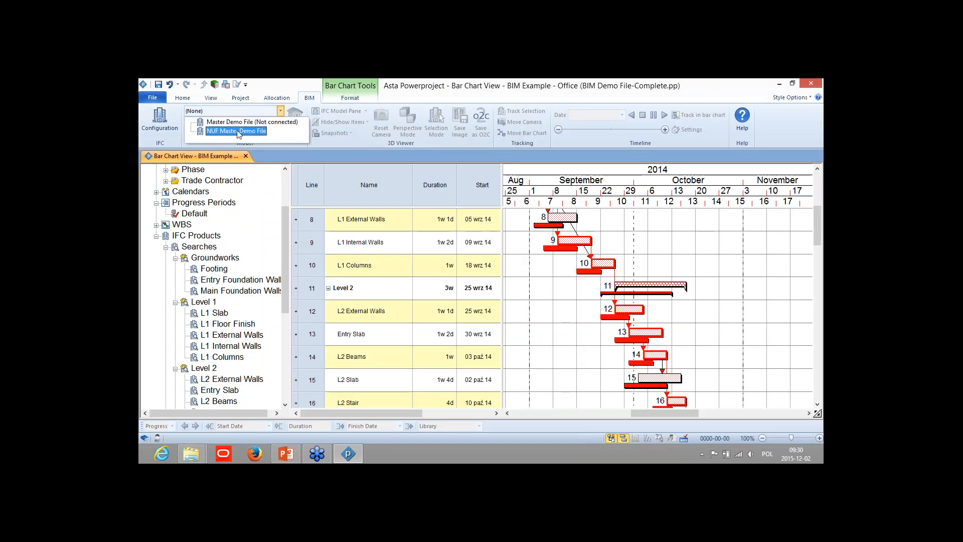
{"action": "left_click", "coordinate": [237, 131]}
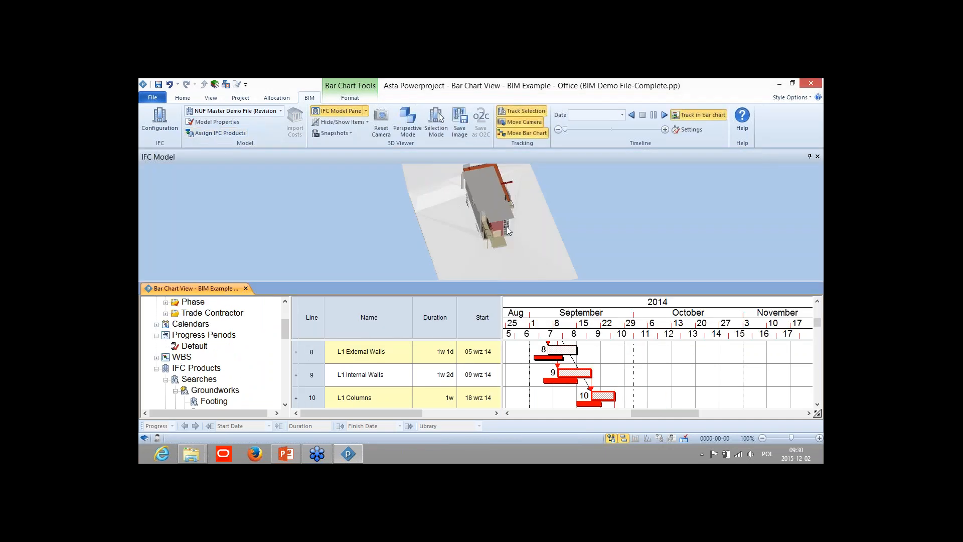
{"action": "left_click_drag", "start_coordinate": [506, 227], "coordinate": [510, 204]}
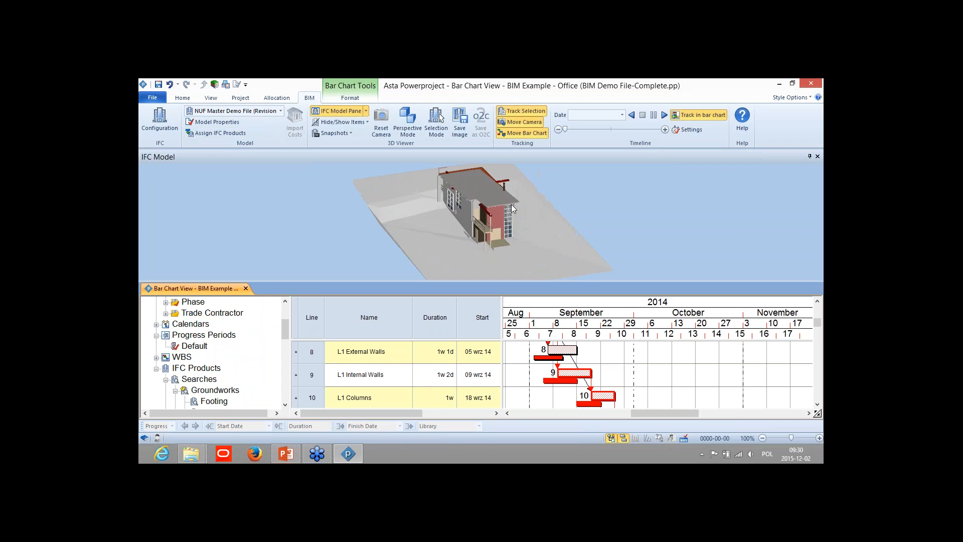
{"action": "scroll", "coordinate": [511, 204], "scroll_direction": "up", "scroll_amount": 3}
{"action": "scroll", "coordinate": [510, 202], "scroll_direction": "down", "scroll_amount": 1}
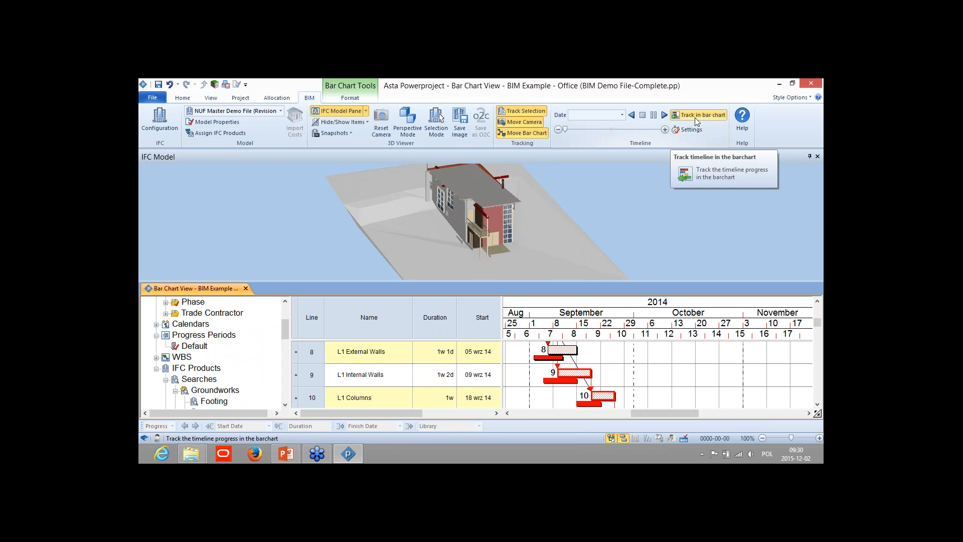
Step: Play the construction timeline simulation, switching off Move Camera tracking, and inspect the completed building from several sides
{"action": "left_click", "coordinate": [663, 117]}
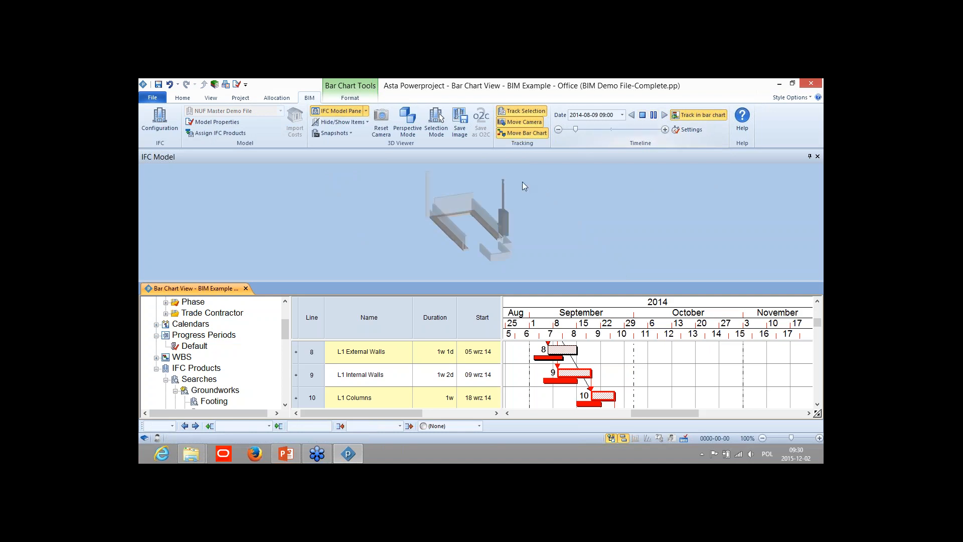
{"action": "left_click", "coordinate": [459, 194]}
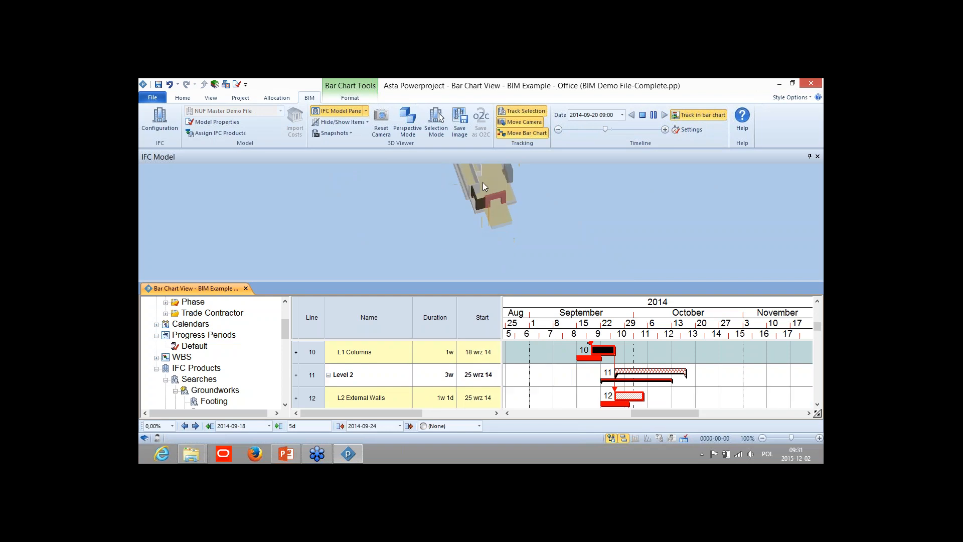
{"action": "left_click", "coordinate": [512, 123]}
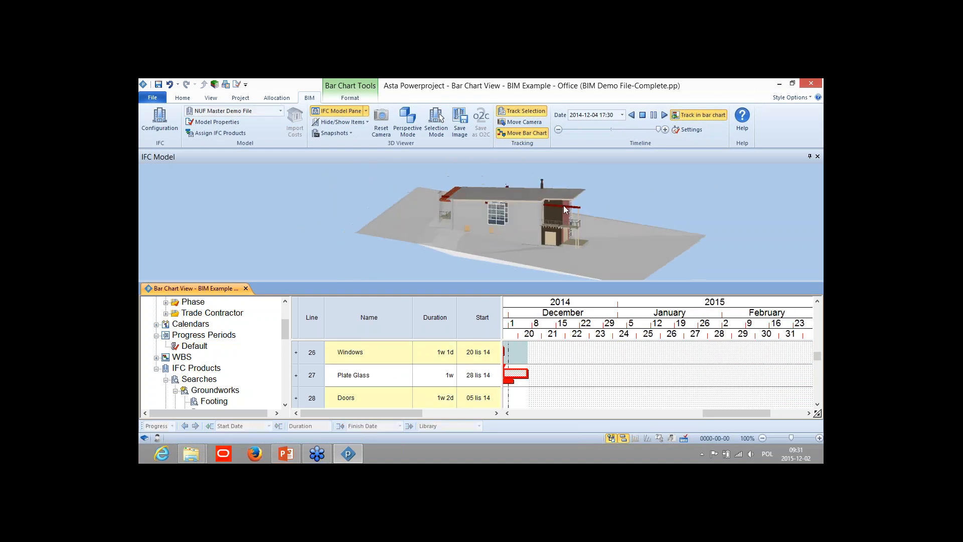
{"action": "left_click_drag", "start_coordinate": [574, 216], "coordinate": [515, 207]}
{"action": "left_click_drag", "start_coordinate": [667, 226], "coordinate": [640, 185]}
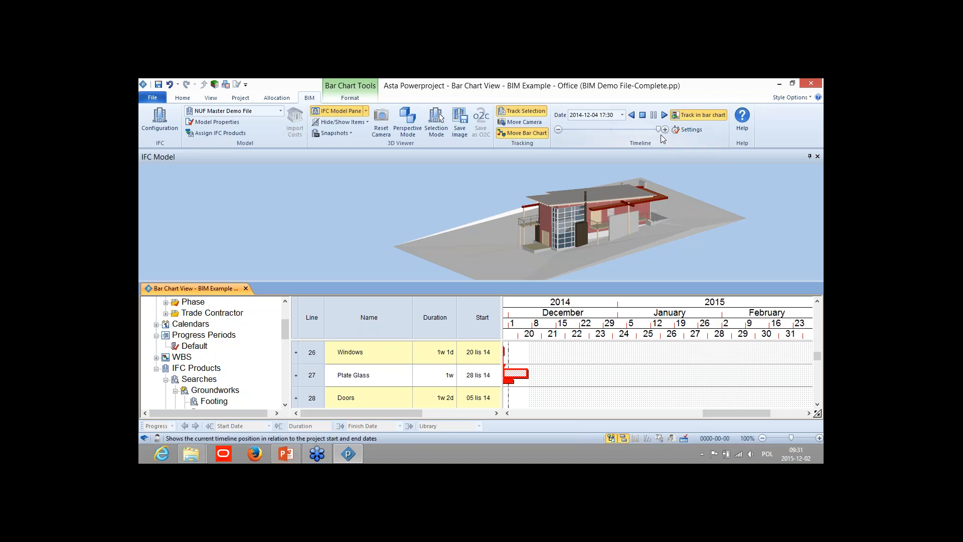
Step: Set the timeline date to 2014-11-10 and inspect the model at that construction stage
{"action": "left_click", "coordinate": [622, 116]}
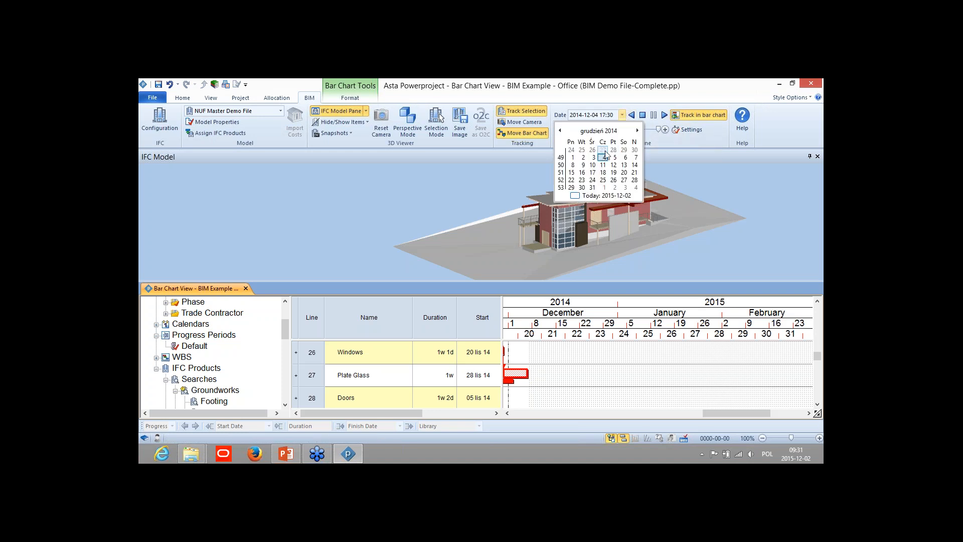
{"action": "left_click", "coordinate": [560, 131]}
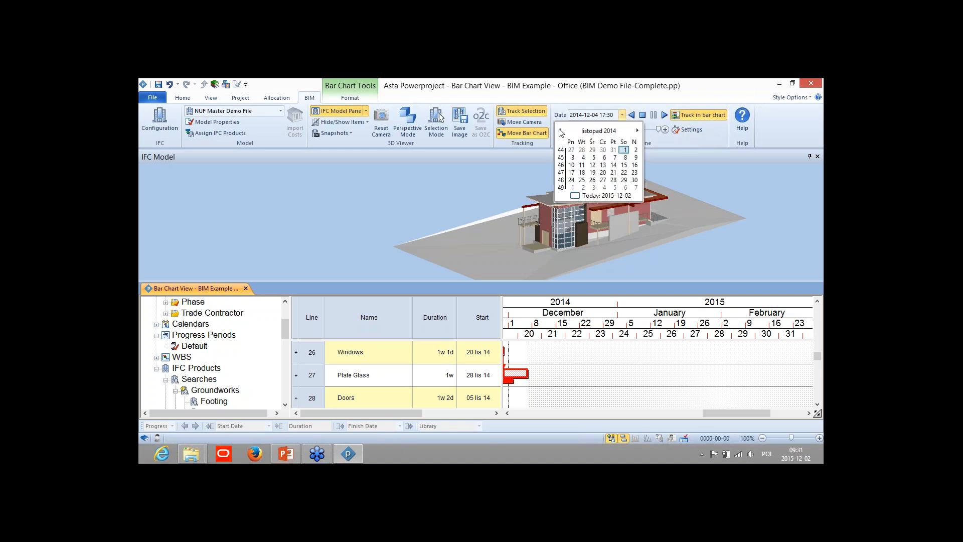
{"action": "left_click", "coordinate": [572, 165]}
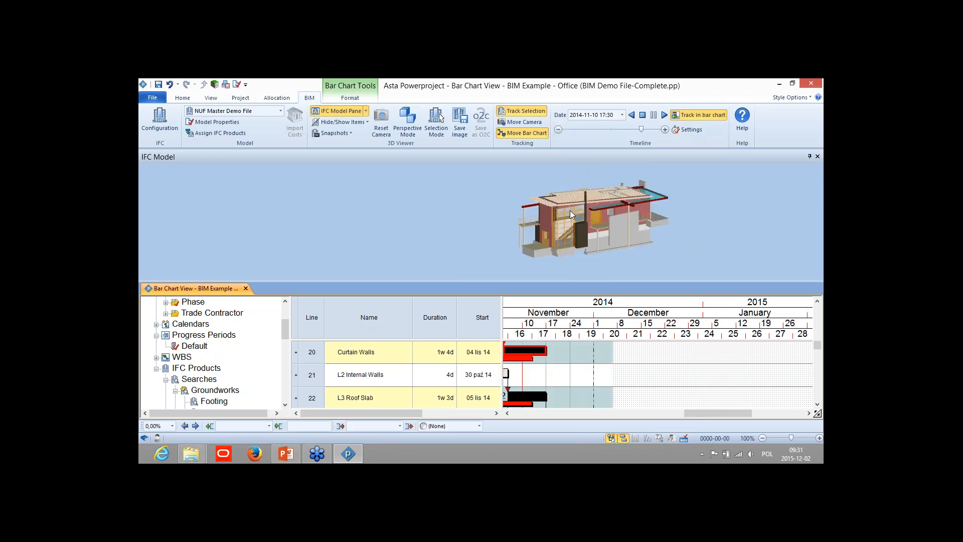
{"action": "left_click_drag", "start_coordinate": [570, 210], "coordinate": [765, 203]}
{"action": "left_click_drag", "start_coordinate": [684, 229], "coordinate": [630, 236]}
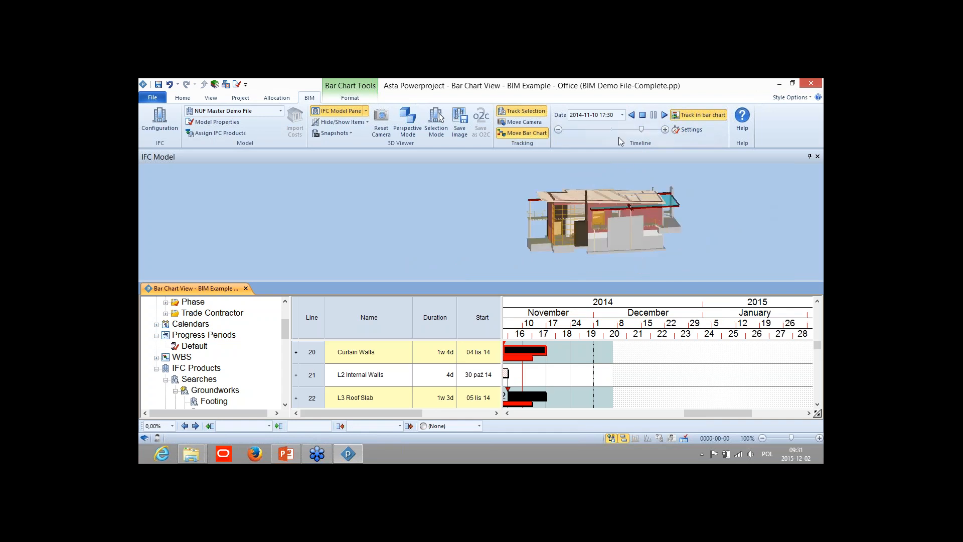
Step: Set the timeline date to 2014-10-13 and inspect the partly built model from the front and above
{"action": "left_click", "coordinate": [622, 115]}
{"action": "left_click", "coordinate": [560, 131]}
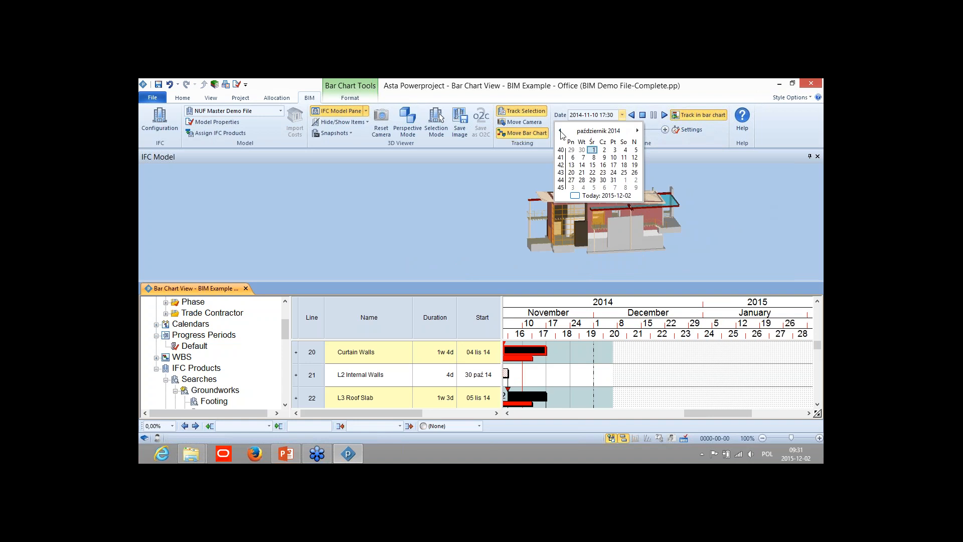
{"action": "left_click", "coordinate": [572, 165]}
{"action": "left_click_drag", "start_coordinate": [612, 217], "coordinate": [636, 216]}
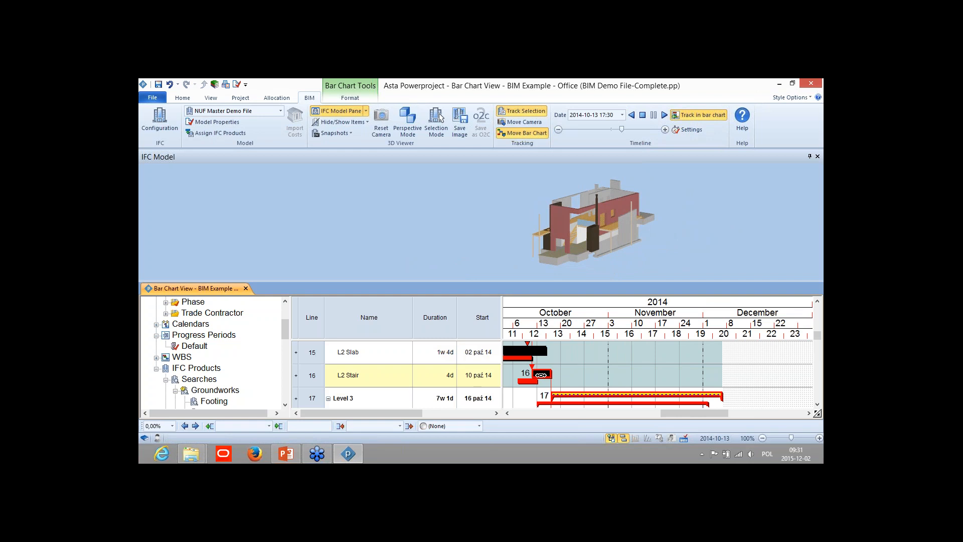
{"action": "left_click_drag", "start_coordinate": [567, 237], "coordinate": [648, 169]}
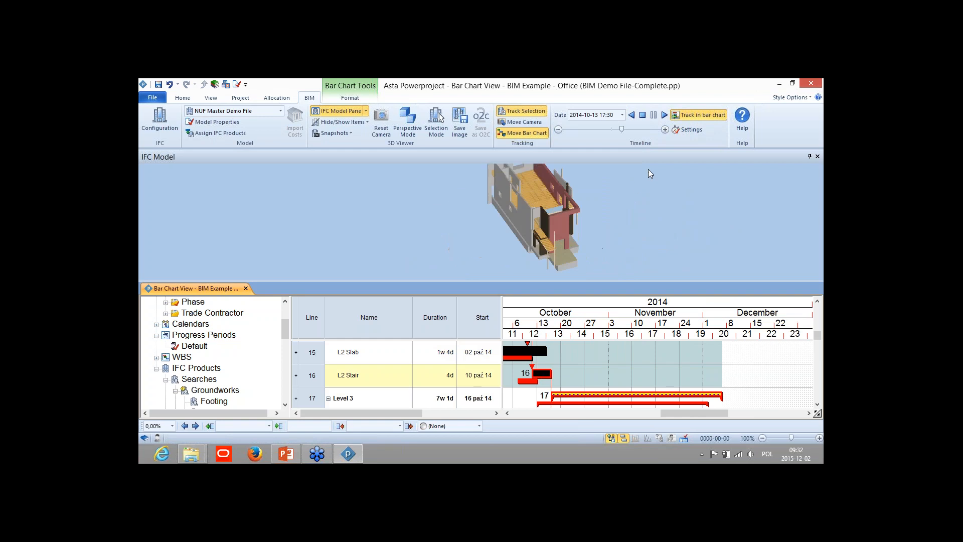
Step: Move the timeline to the project end and set the simulation to use live project dates, highlighting baseline differences
{"action": "left_click_drag", "start_coordinate": [622, 129], "coordinate": [696, 130]}
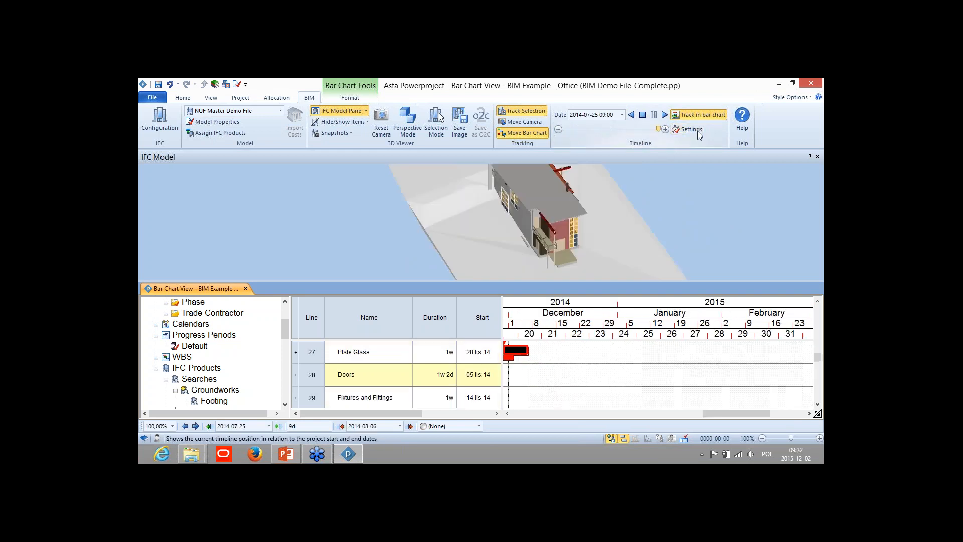
{"action": "left_click", "coordinate": [682, 129]}
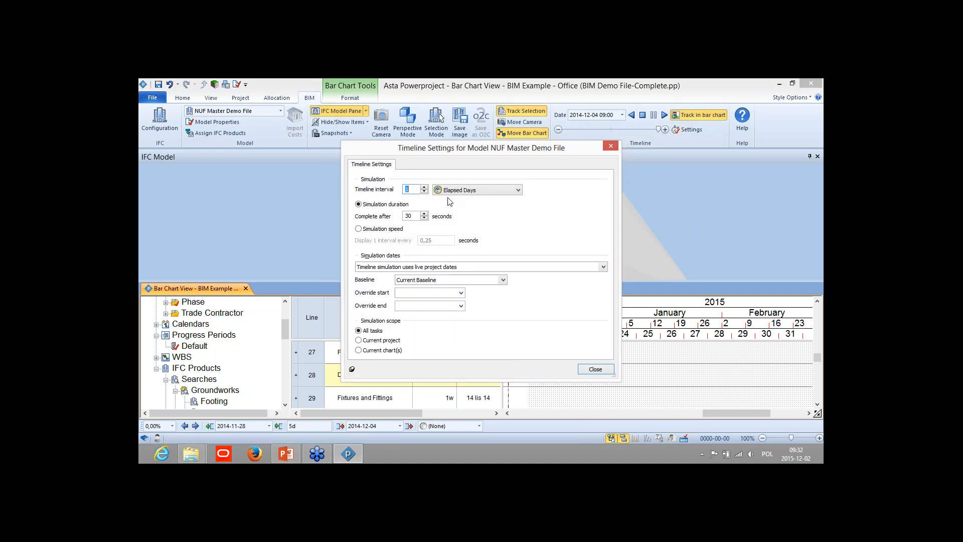
{"action": "left_click", "coordinate": [498, 268]}
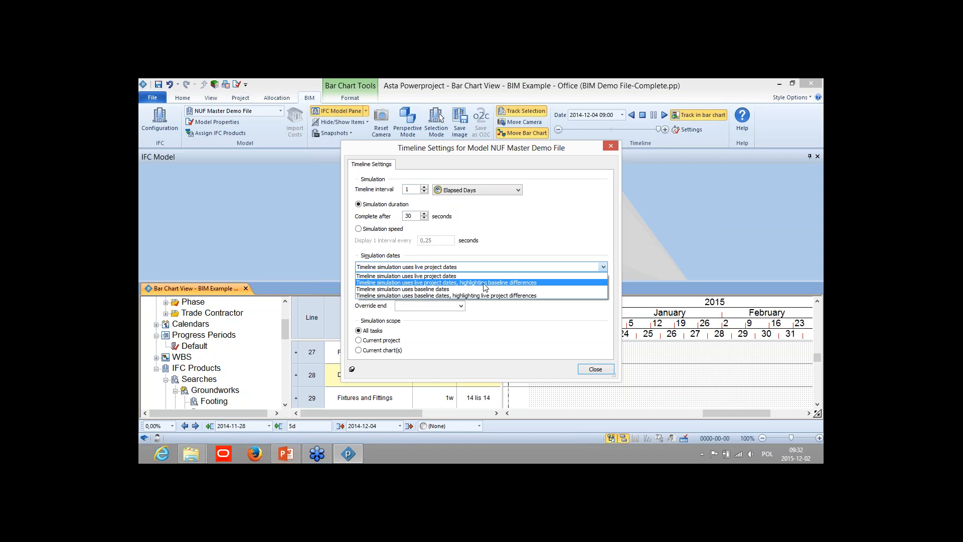
{"action": "left_click", "coordinate": [486, 283]}
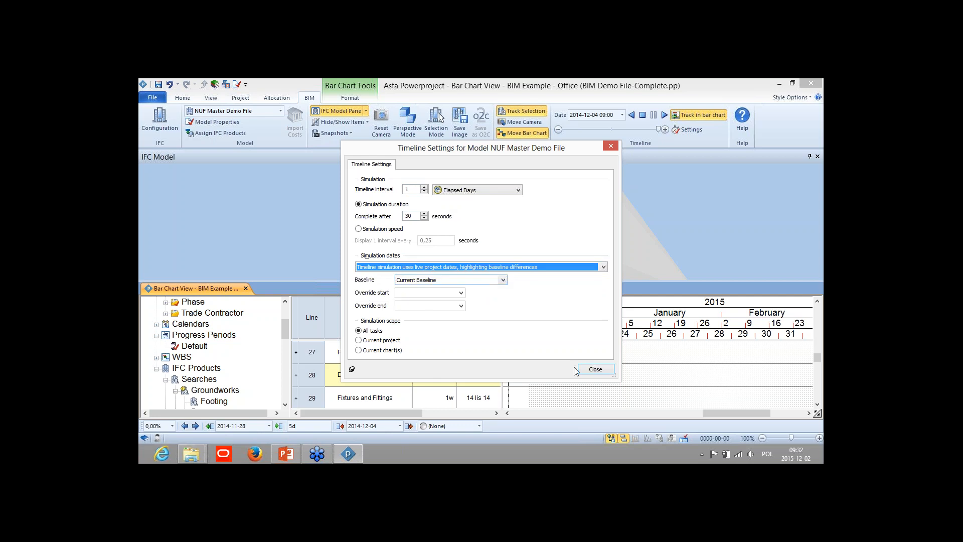
{"action": "left_click", "coordinate": [594, 370]}
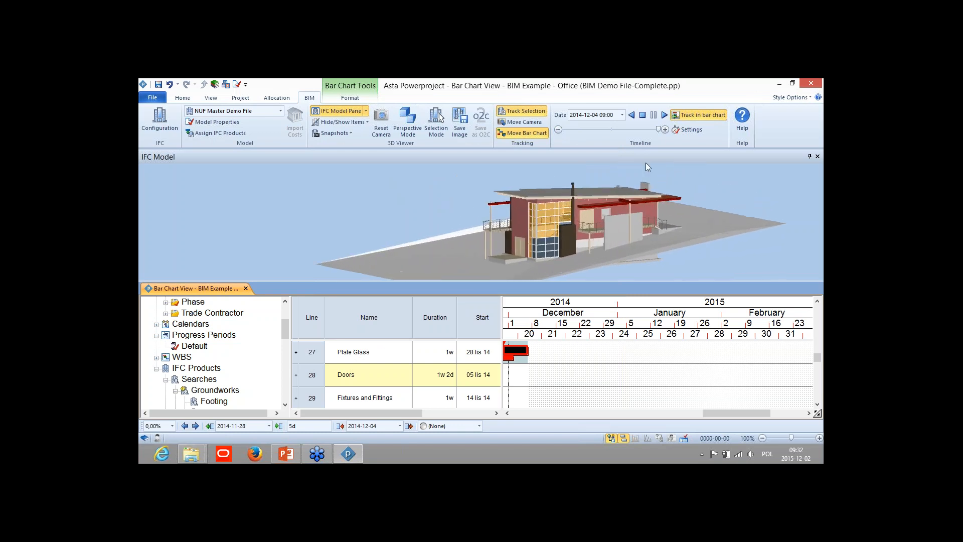
Step: Play the simulation with baseline differences, pause it at 2014-08-21 to inspect the foundation elements, and run it to the end
{"action": "left_click", "coordinate": [664, 116]}
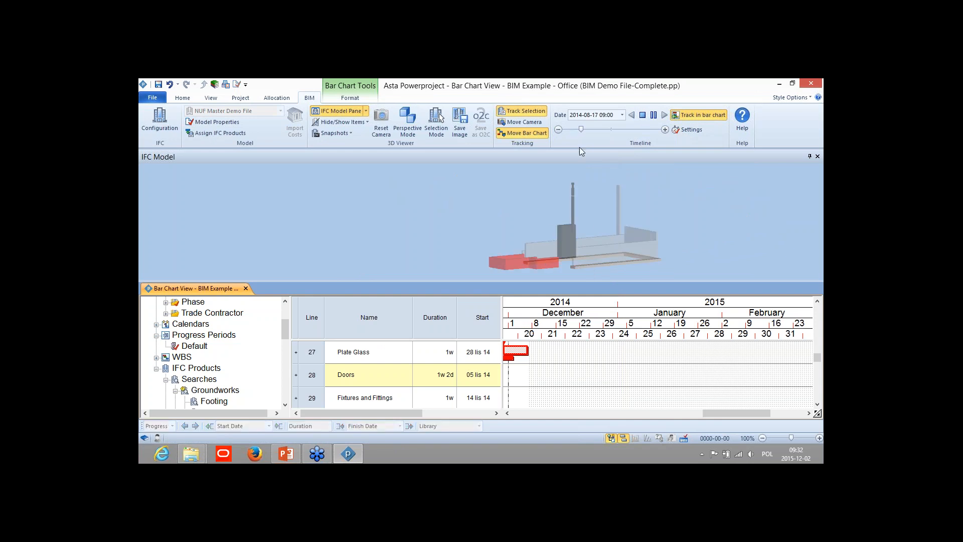
{"action": "left_click", "coordinate": [649, 116]}
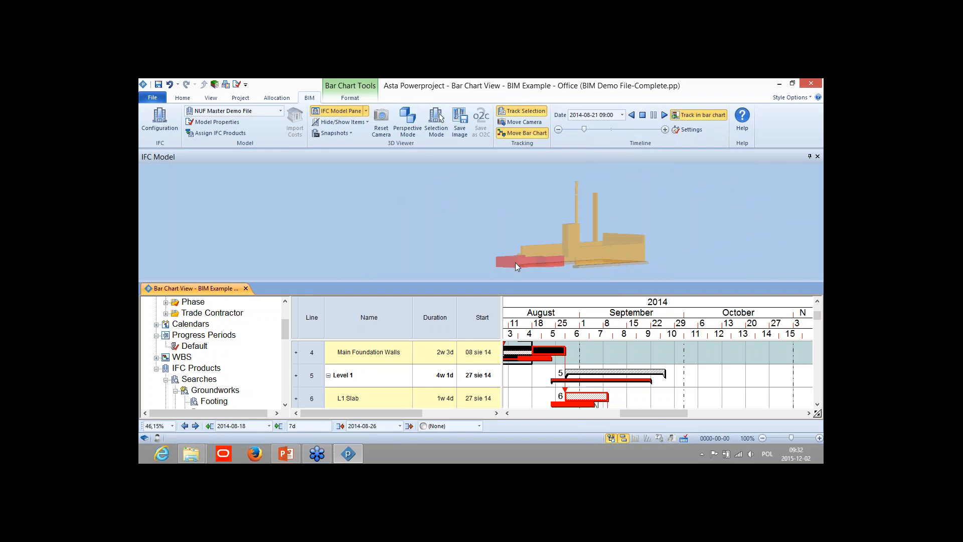
{"action": "key", "text": "ctrl"}
{"action": "key", "text": "ctrl"}
{"action": "key", "text": "ctrl"}
{"action": "mouse_move", "coordinate": [556, 253]}
{"action": "left_mouse_down"}
{"action": "mouse_move", "coordinate": [568, 260]}
{"action": "mouse_move", "coordinate": [538, 252]}
{"action": "mouse_move", "coordinate": [553, 267]}
{"action": "left_mouse_up"}
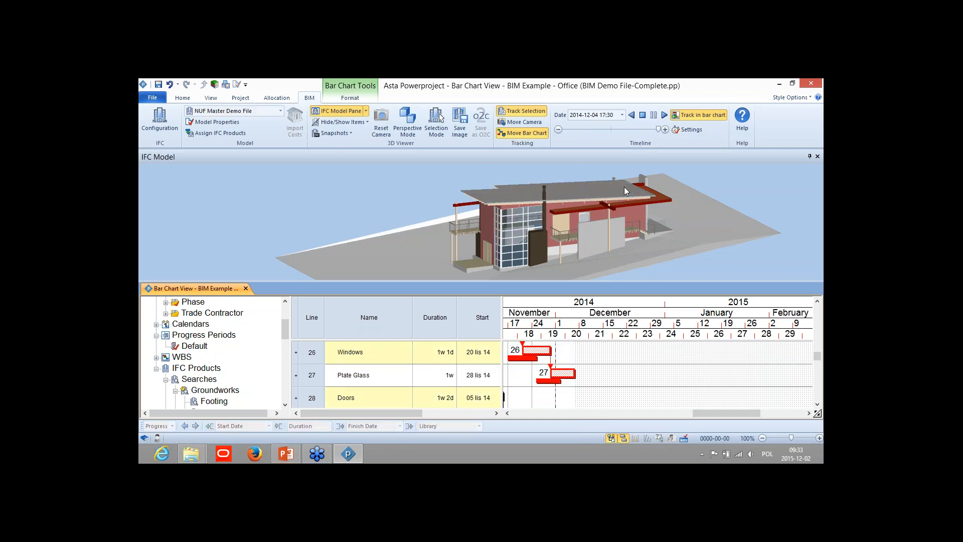
{"action": "left_click_drag", "start_coordinate": [537, 228], "coordinate": [560, 233]}
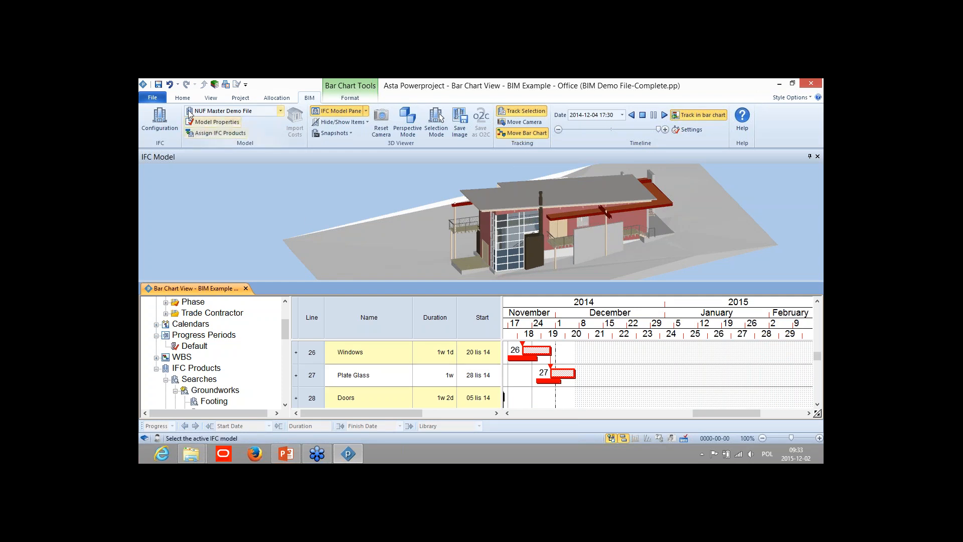
Step: Review the file formats available for saving the project under another type, and close the dialog without saving
{"action": "left_click", "coordinate": [153, 97]}
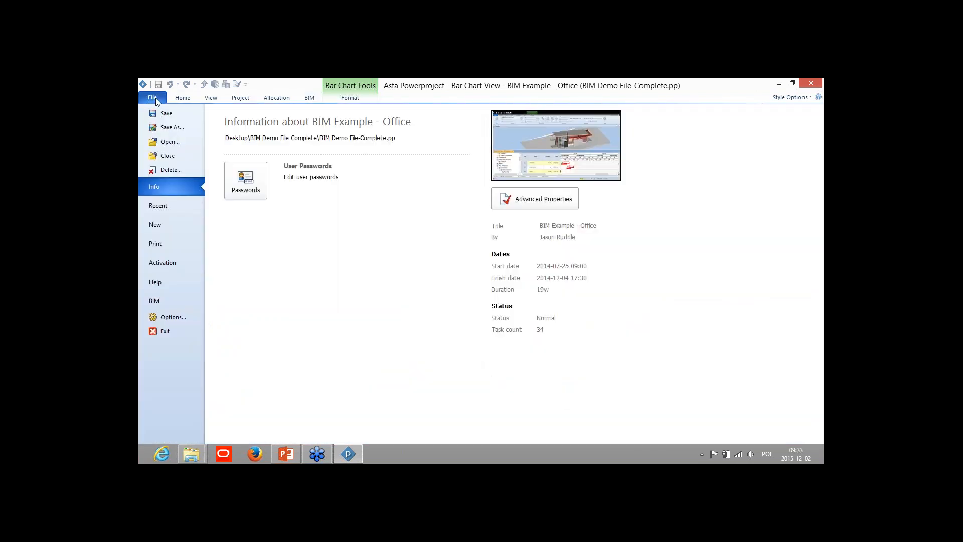
{"action": "left_click", "coordinate": [179, 129]}
{"action": "left_click", "coordinate": [537, 317]}
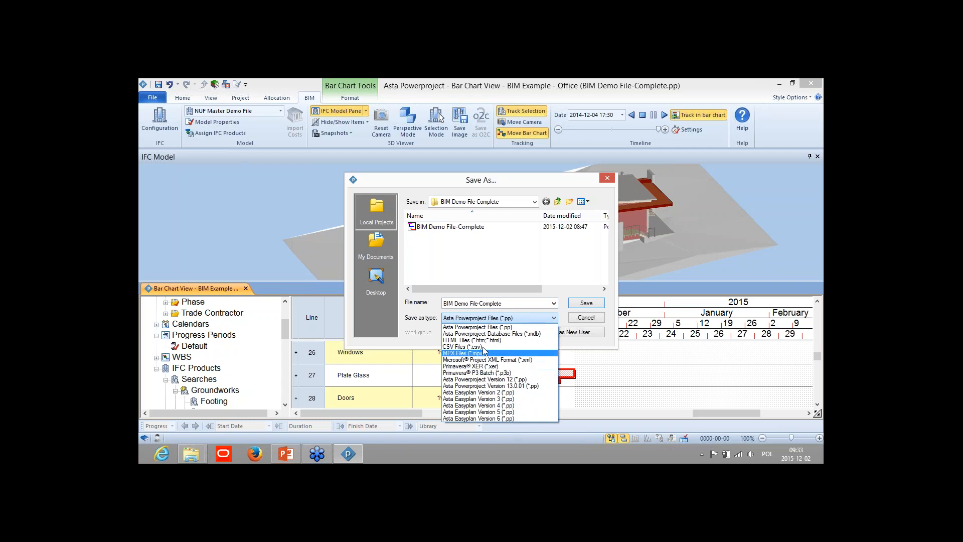
{"action": "left_click", "coordinate": [571, 182]}
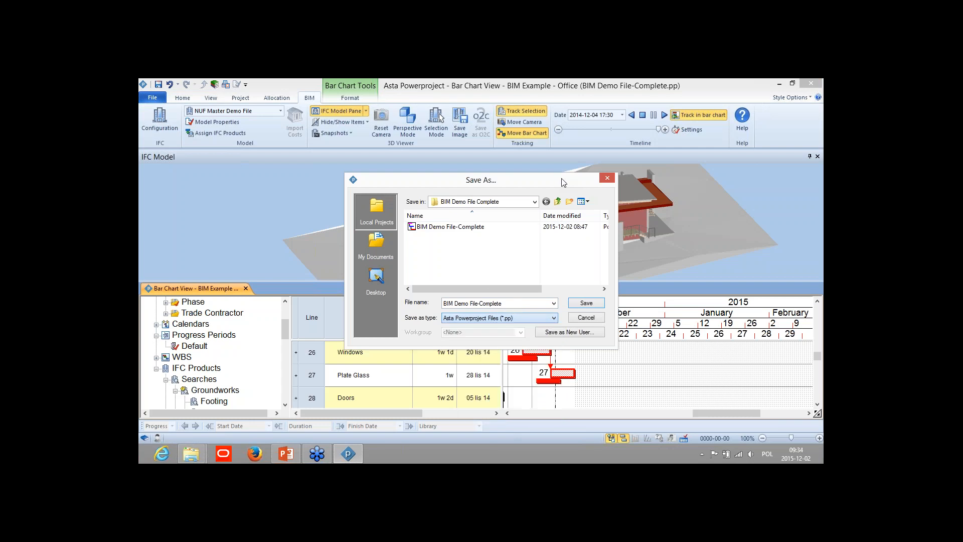
{"action": "left_click", "coordinate": [607, 178]}
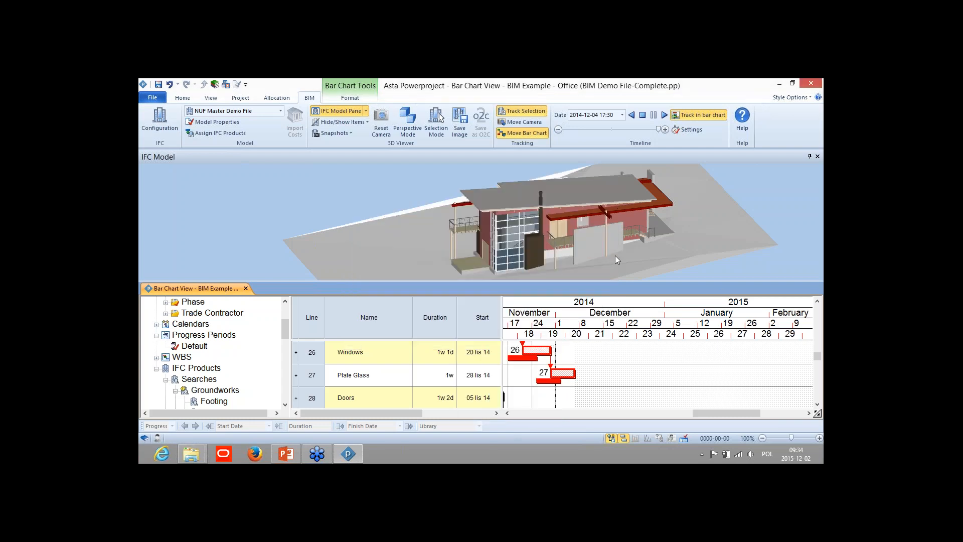
{"action": "left_click_drag", "start_coordinate": [616, 256], "coordinate": [509, 241]}
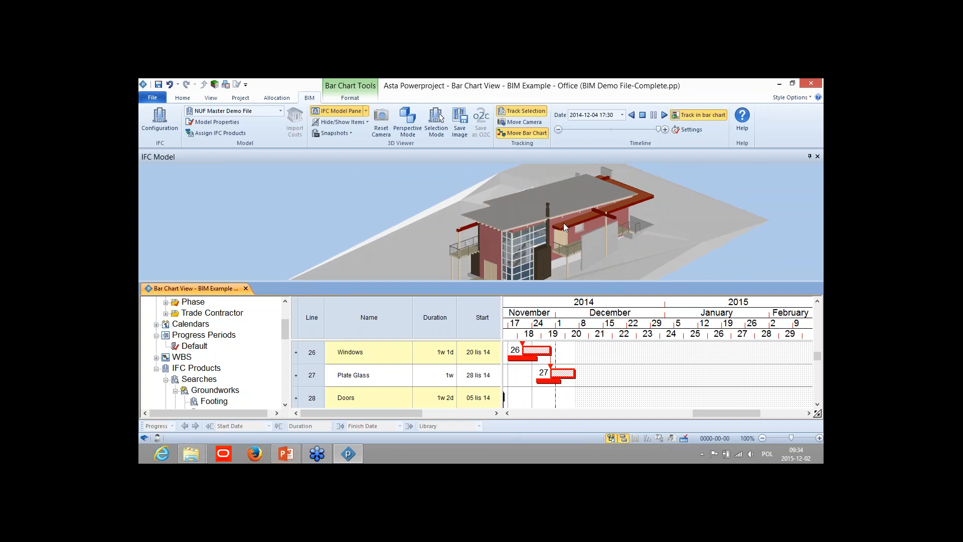
{"action": "left_click", "coordinate": [821, 265]}
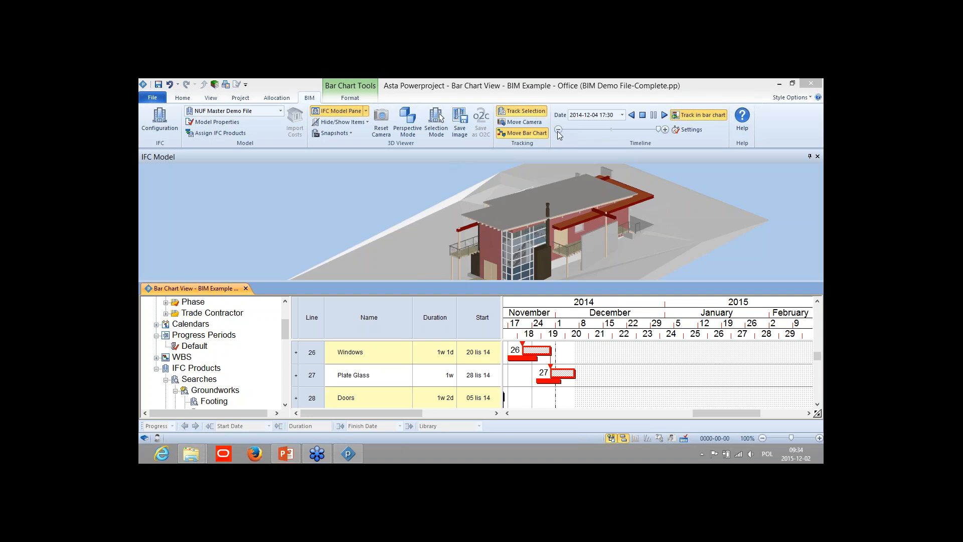
Step: Switch to the ASTA BIM Presentation in PowerPoint and start the slide show from slide 15, "What is New"
{"action": "left_click", "coordinate": [294, 458]}
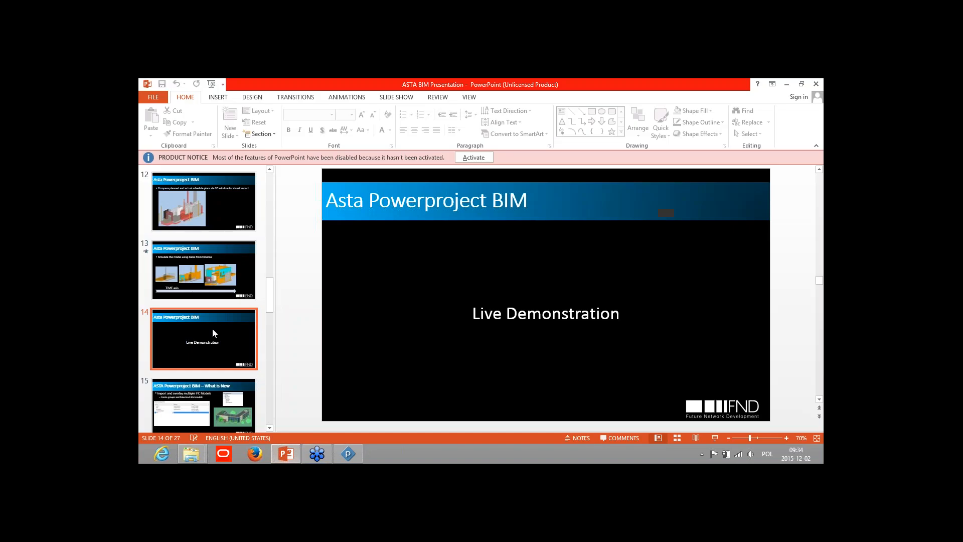
{"action": "left_click", "coordinate": [209, 406]}
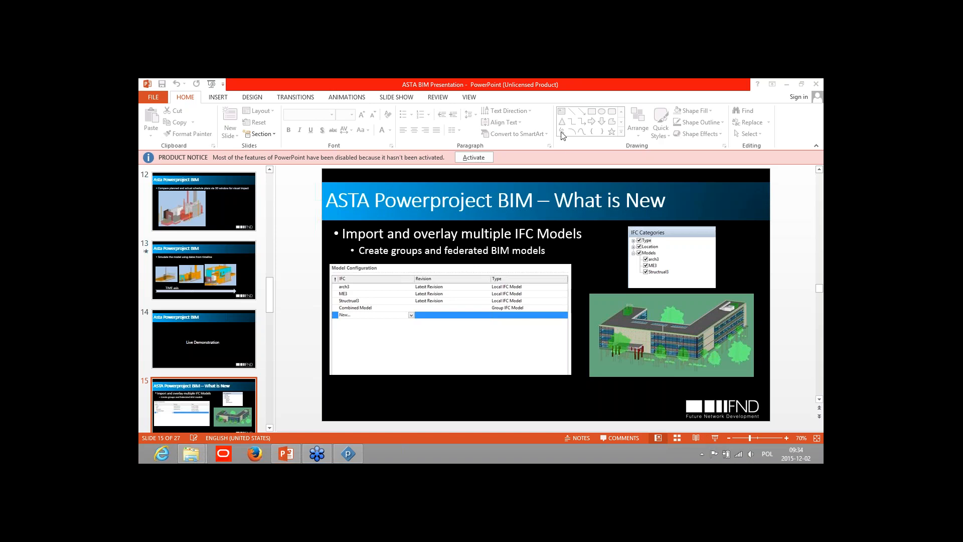
{"action": "left_click", "coordinate": [716, 438]}
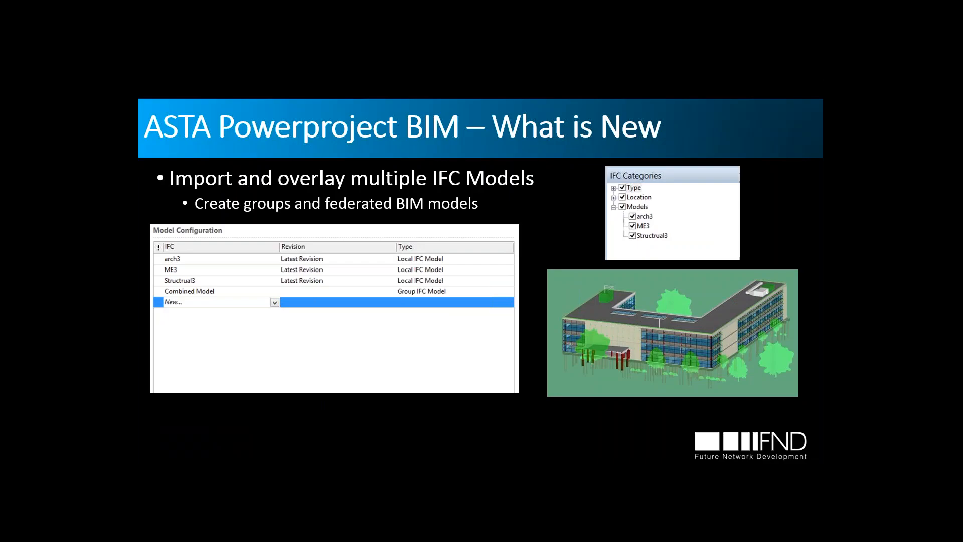